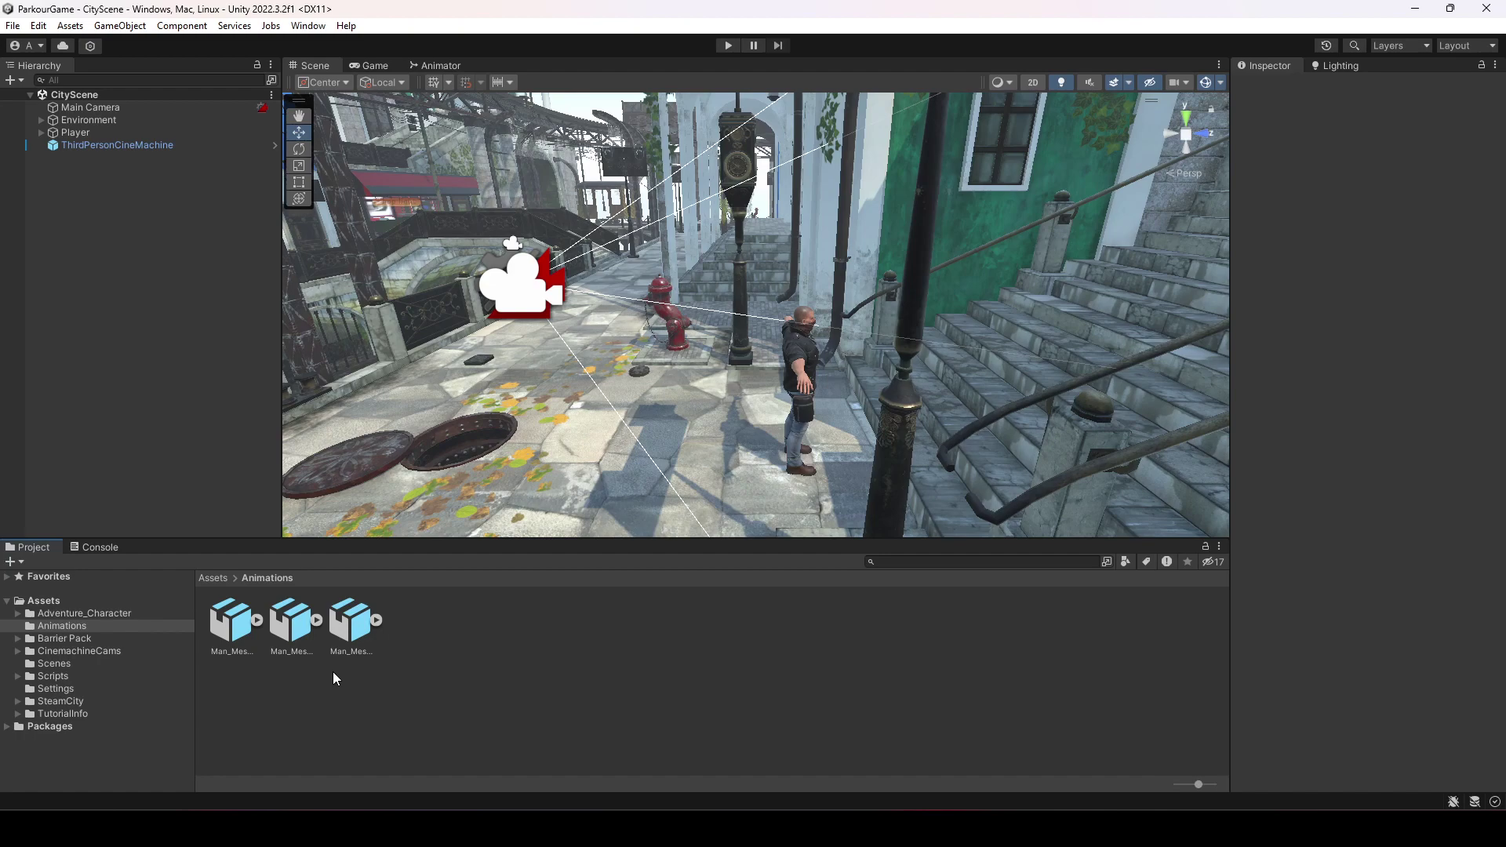
click(297, 624)
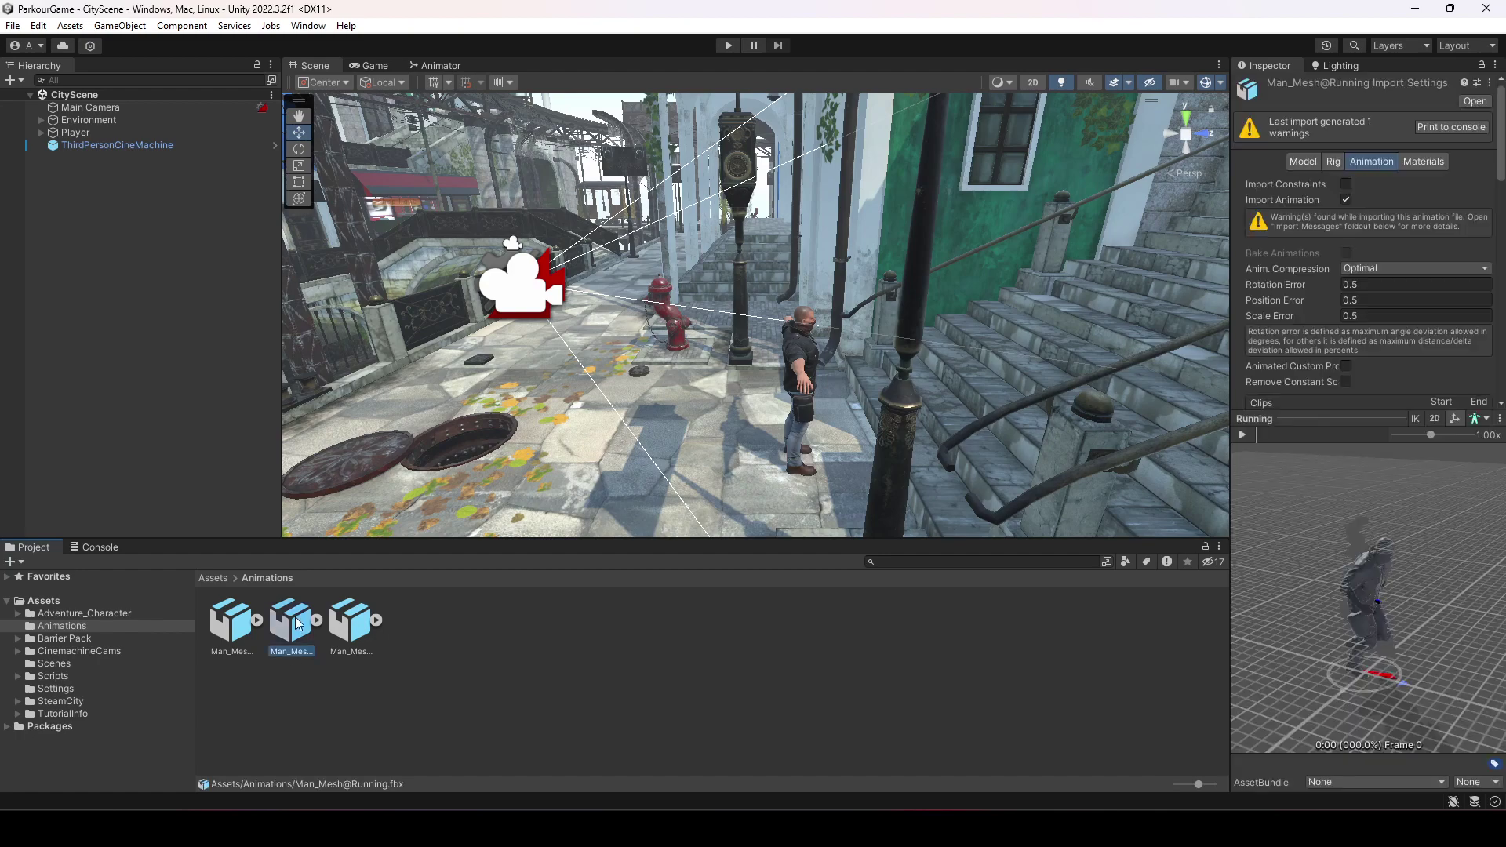
click(1244, 433)
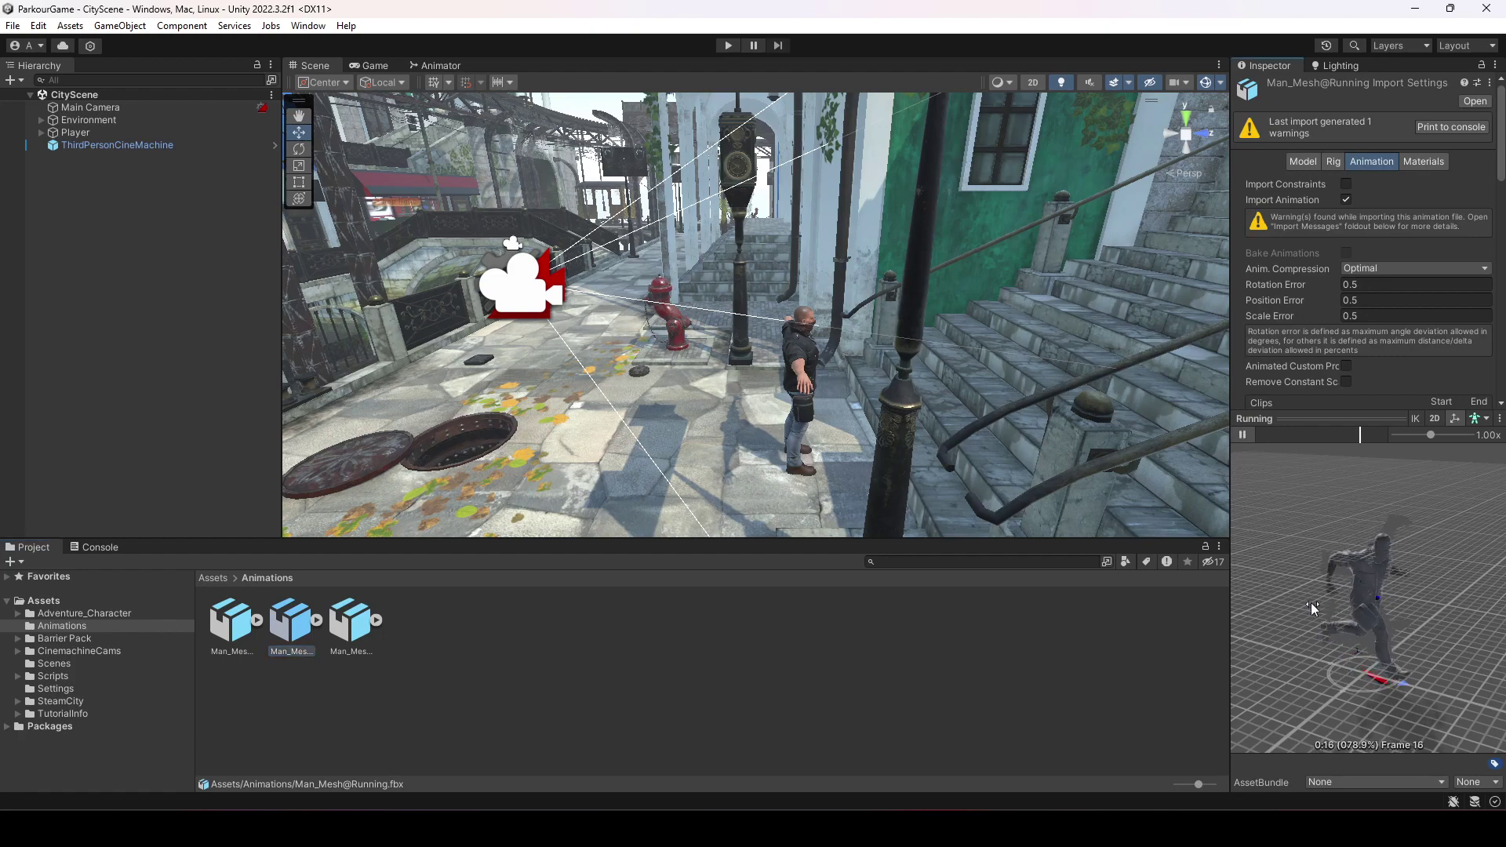
mouse_move(1373, 596)
mouse_down()
mouse_move(1418, 571)
mouse_move(1374, 601)
mouse_up()
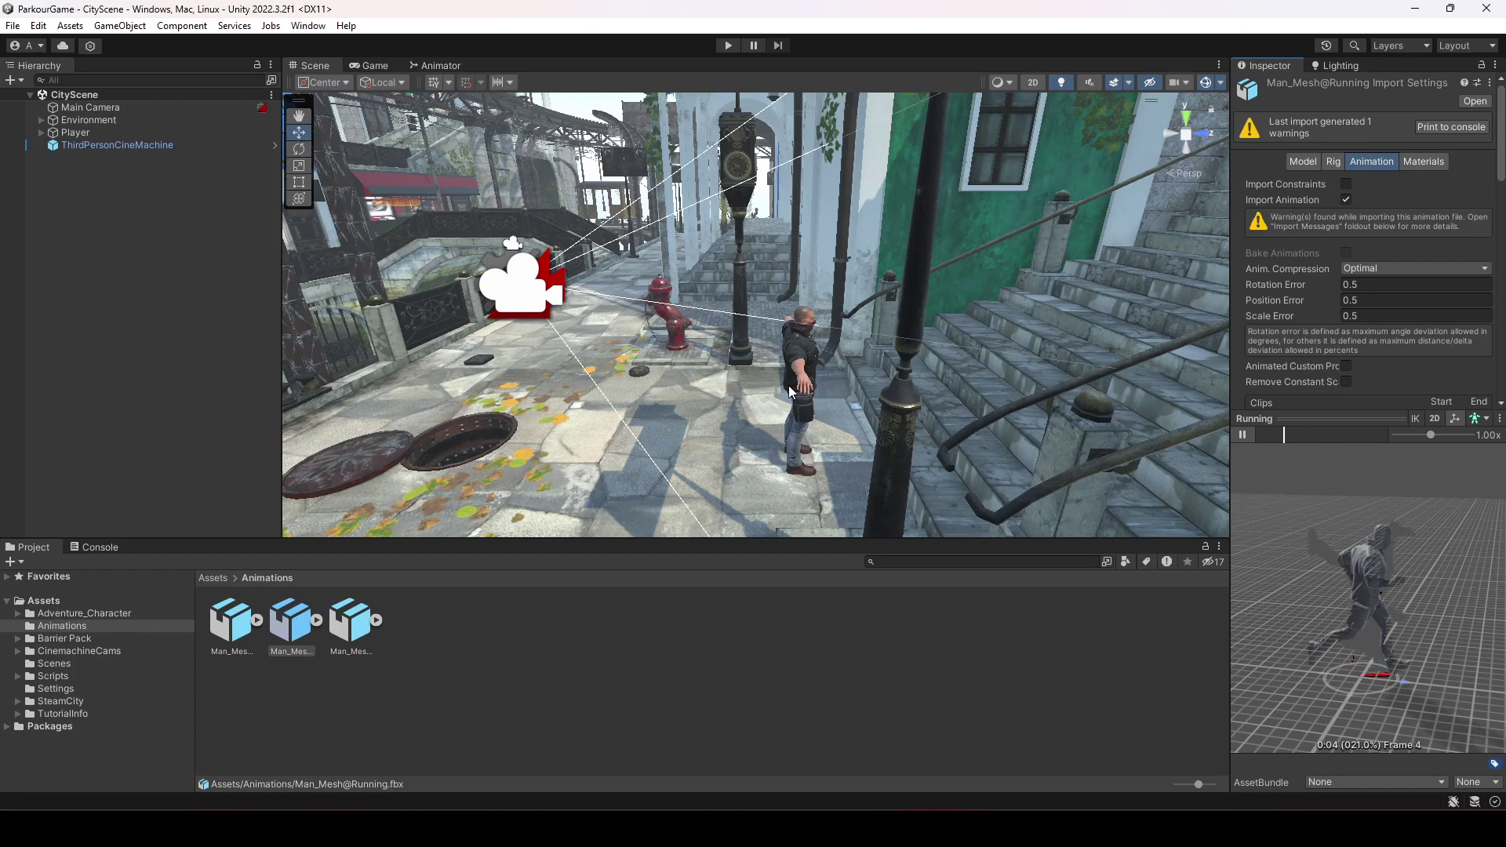
click(295, 646)
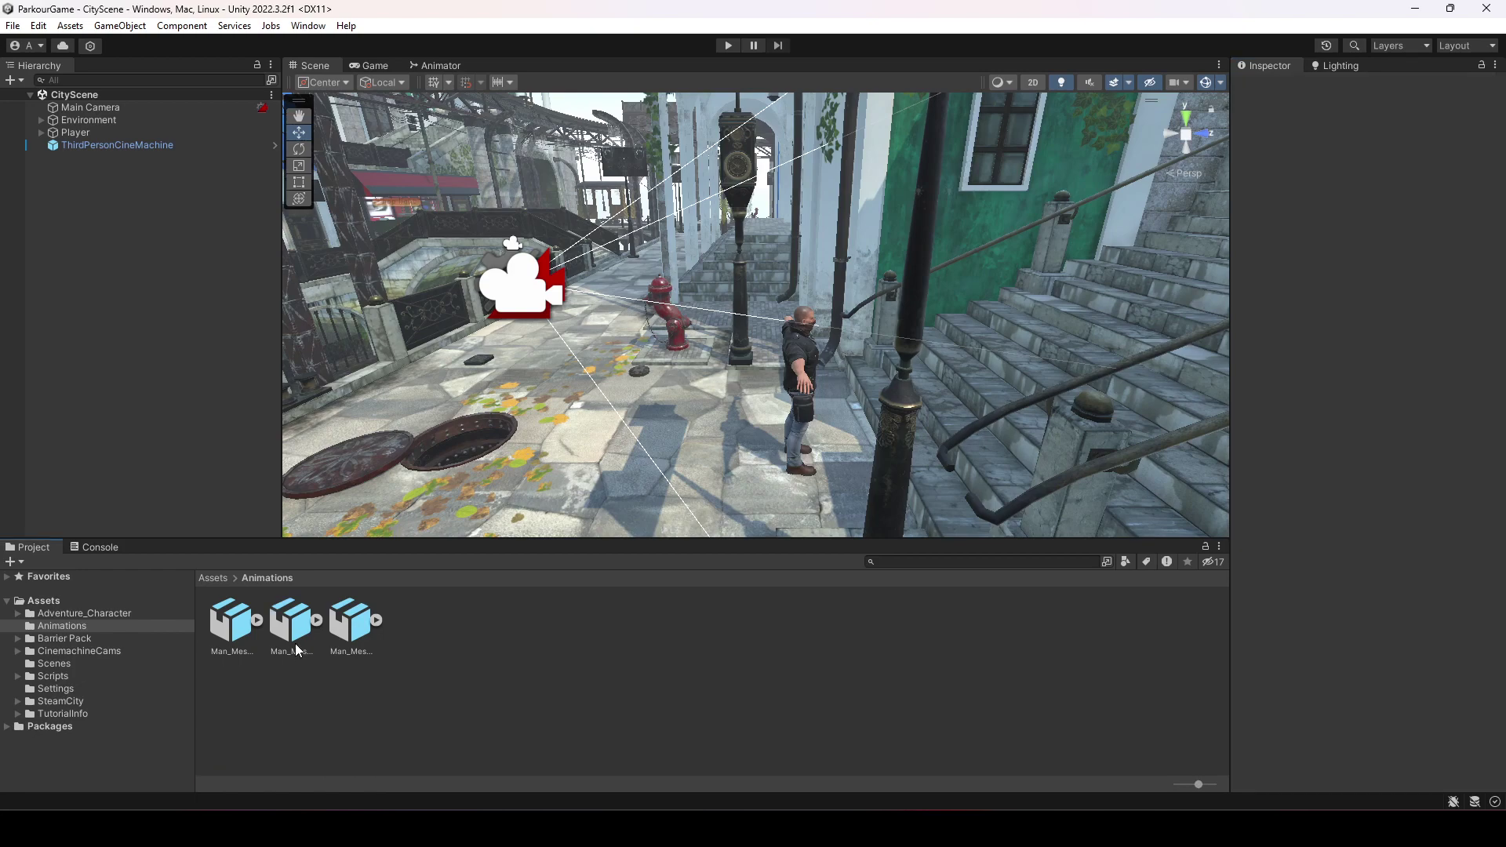
click(295, 628)
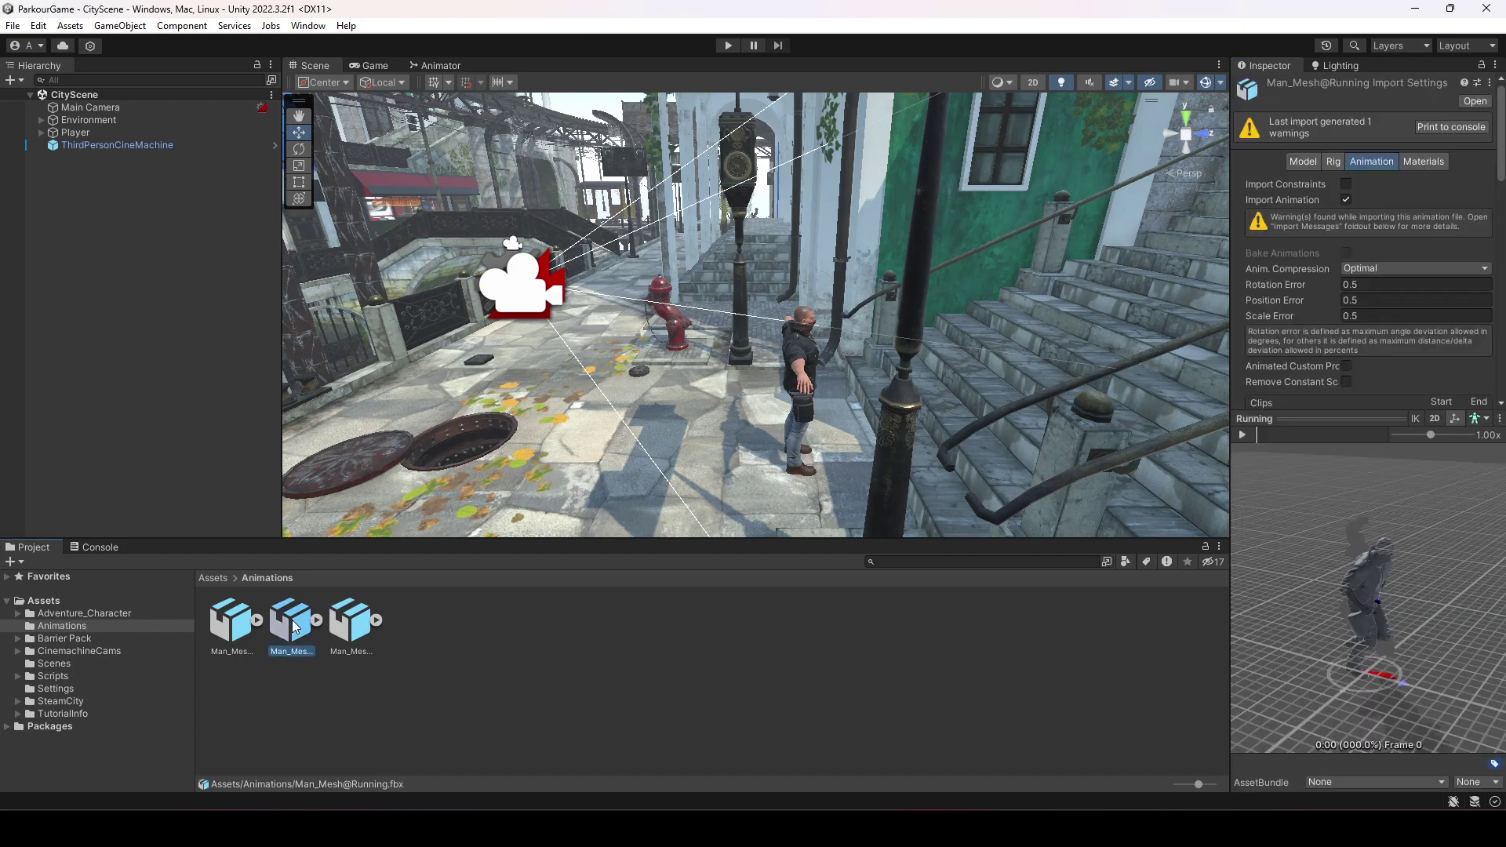
key(Delete)
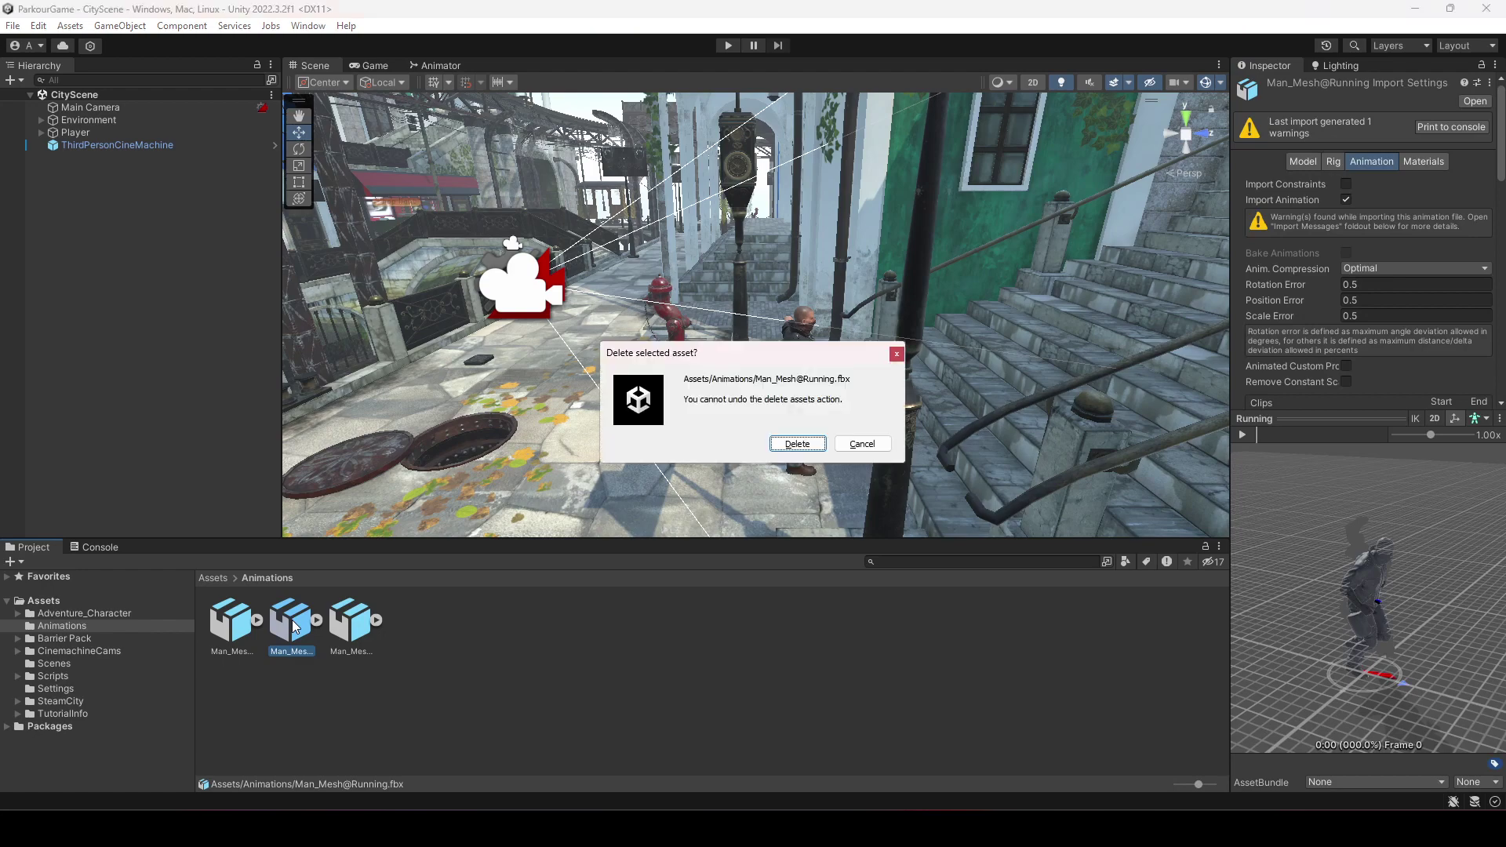
click(797, 444)
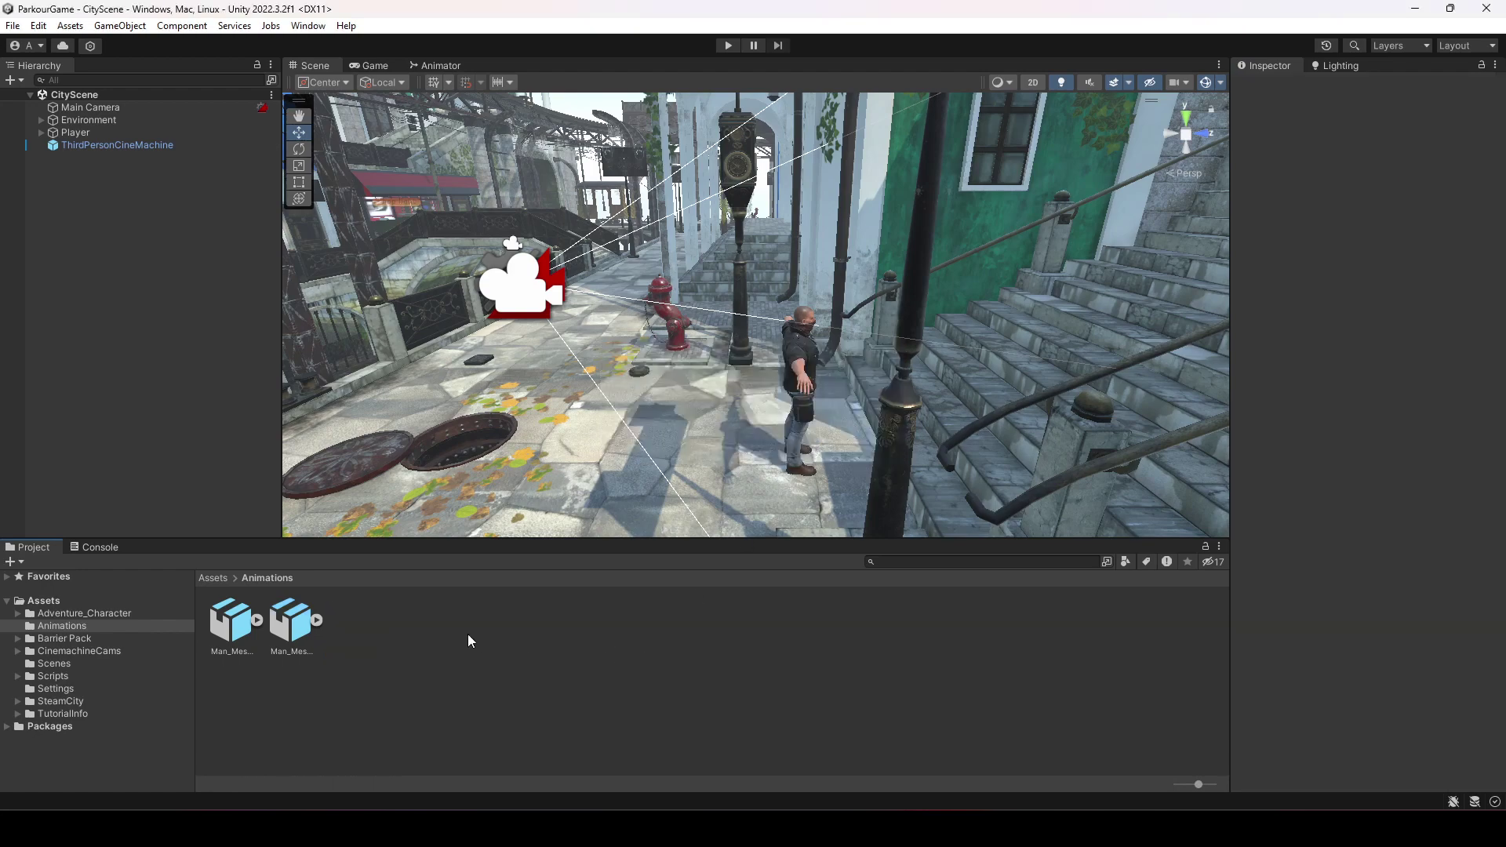
key(alt+Tab)
click(336, 116)
- Search Mixamo for 'running', apply the Running animation and enable In Place
click(203, 155)
text(r)
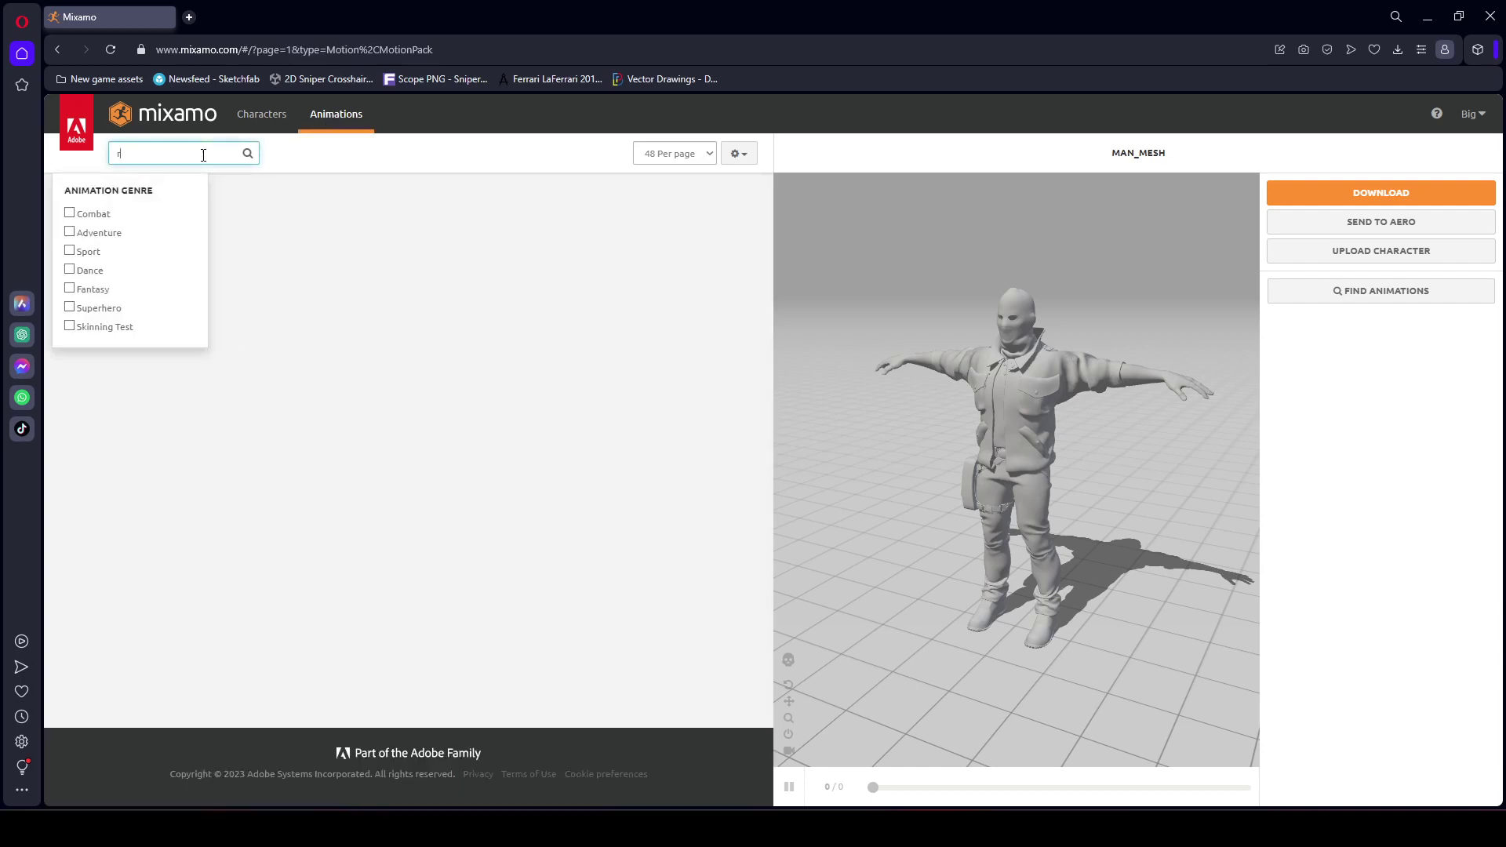
text(unning)
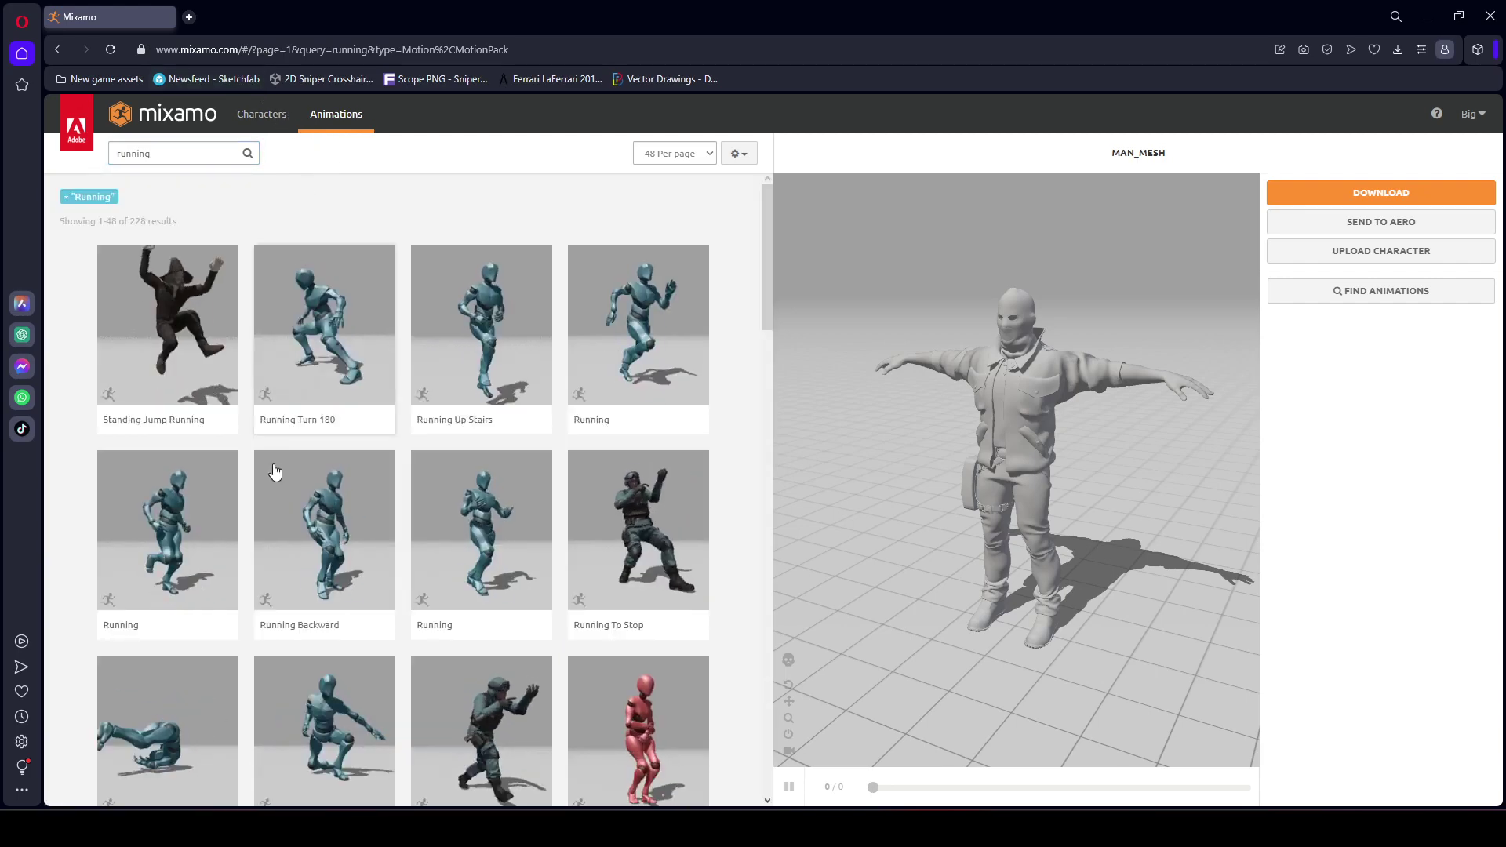
click(175, 552)
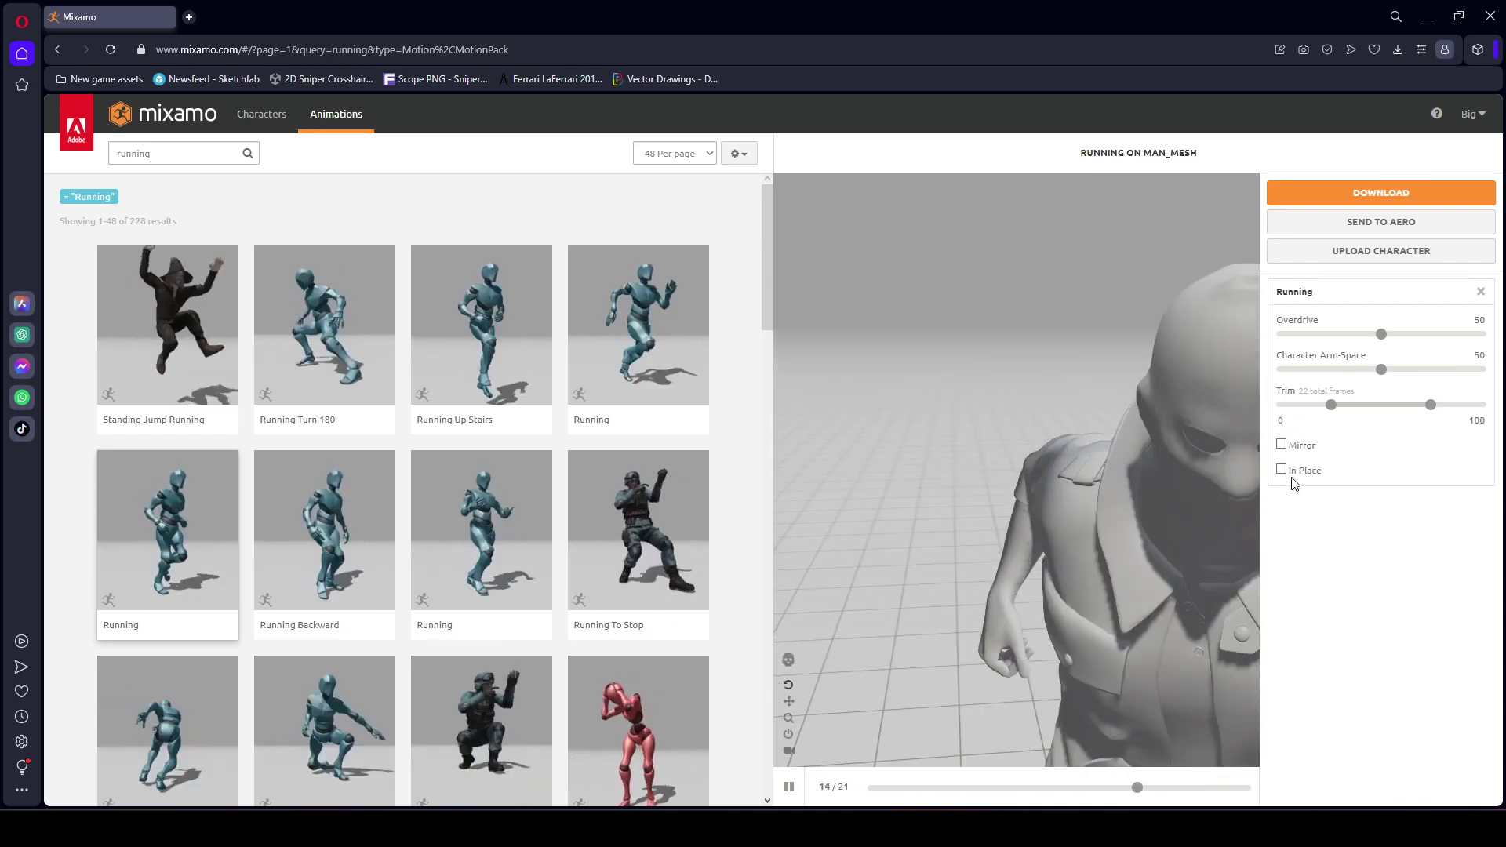
click(1281, 469)
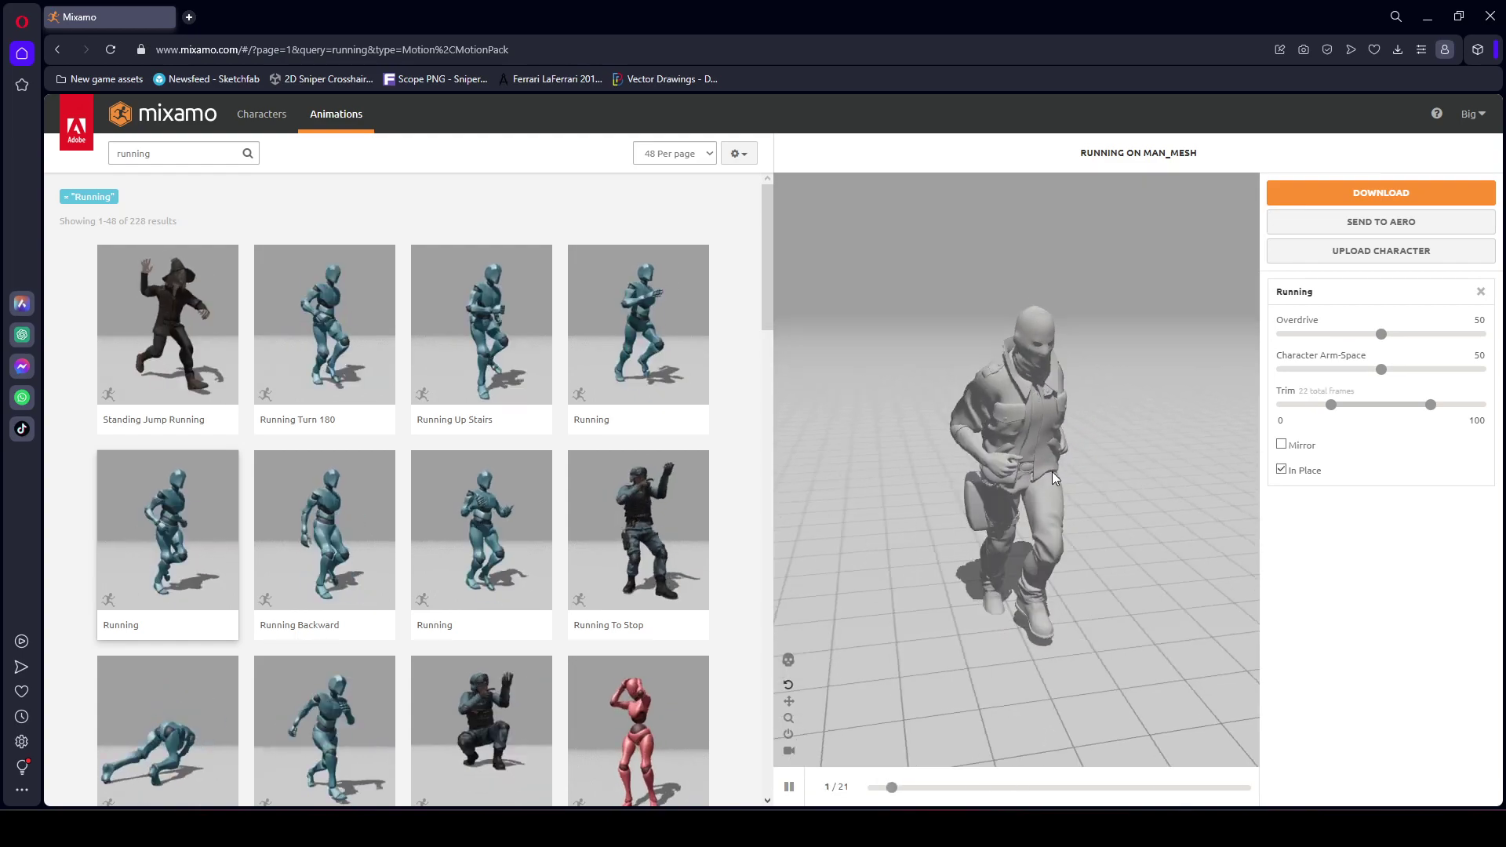
drag(1112, 453, 995, 444)
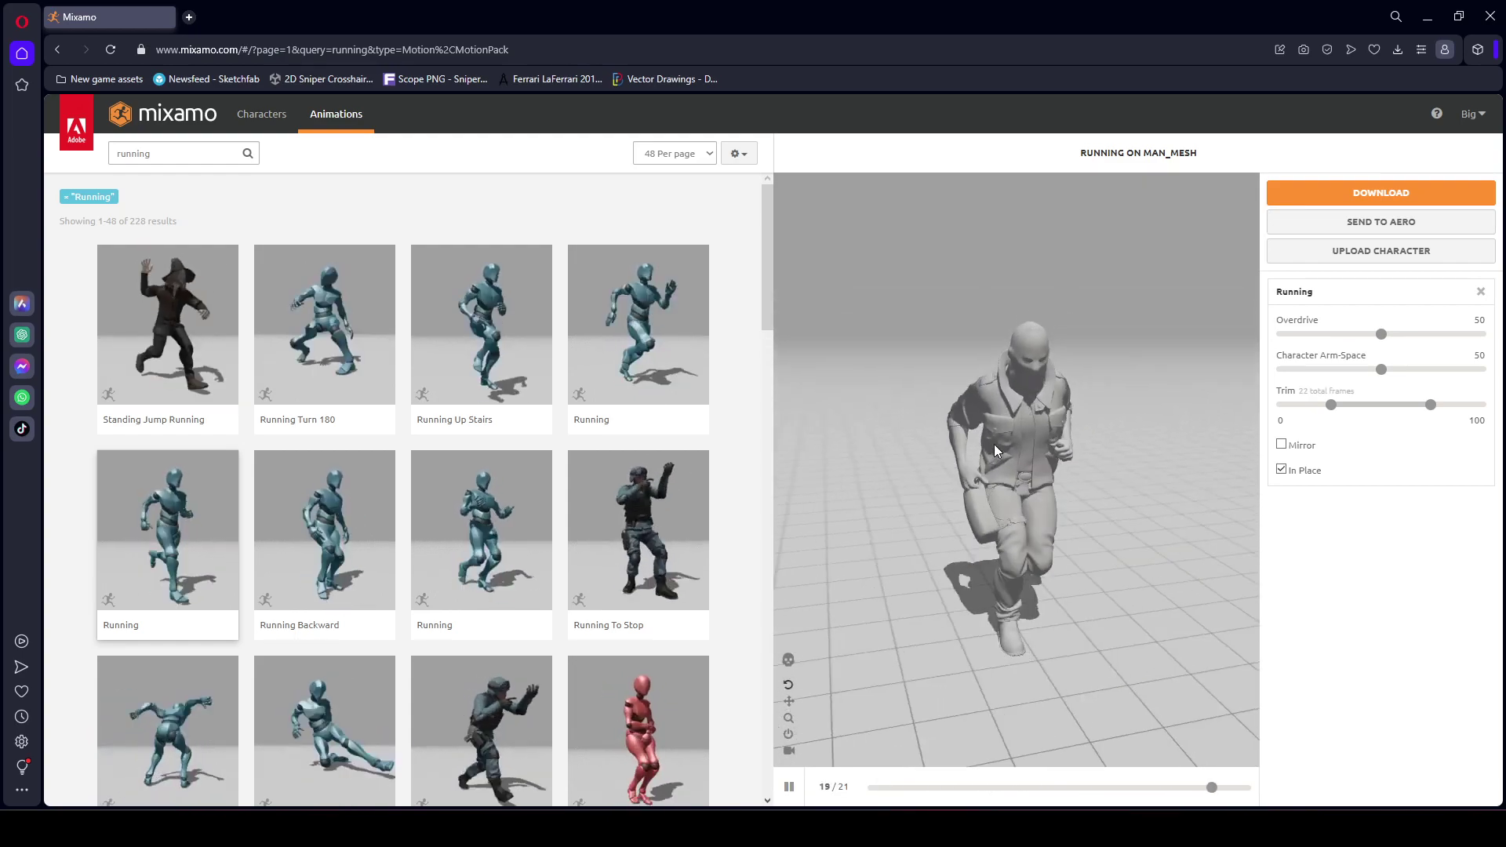
- Set Character Arm-Space and Overdrive for the Running animation both to 65
drag(1382, 369, 1410, 369)
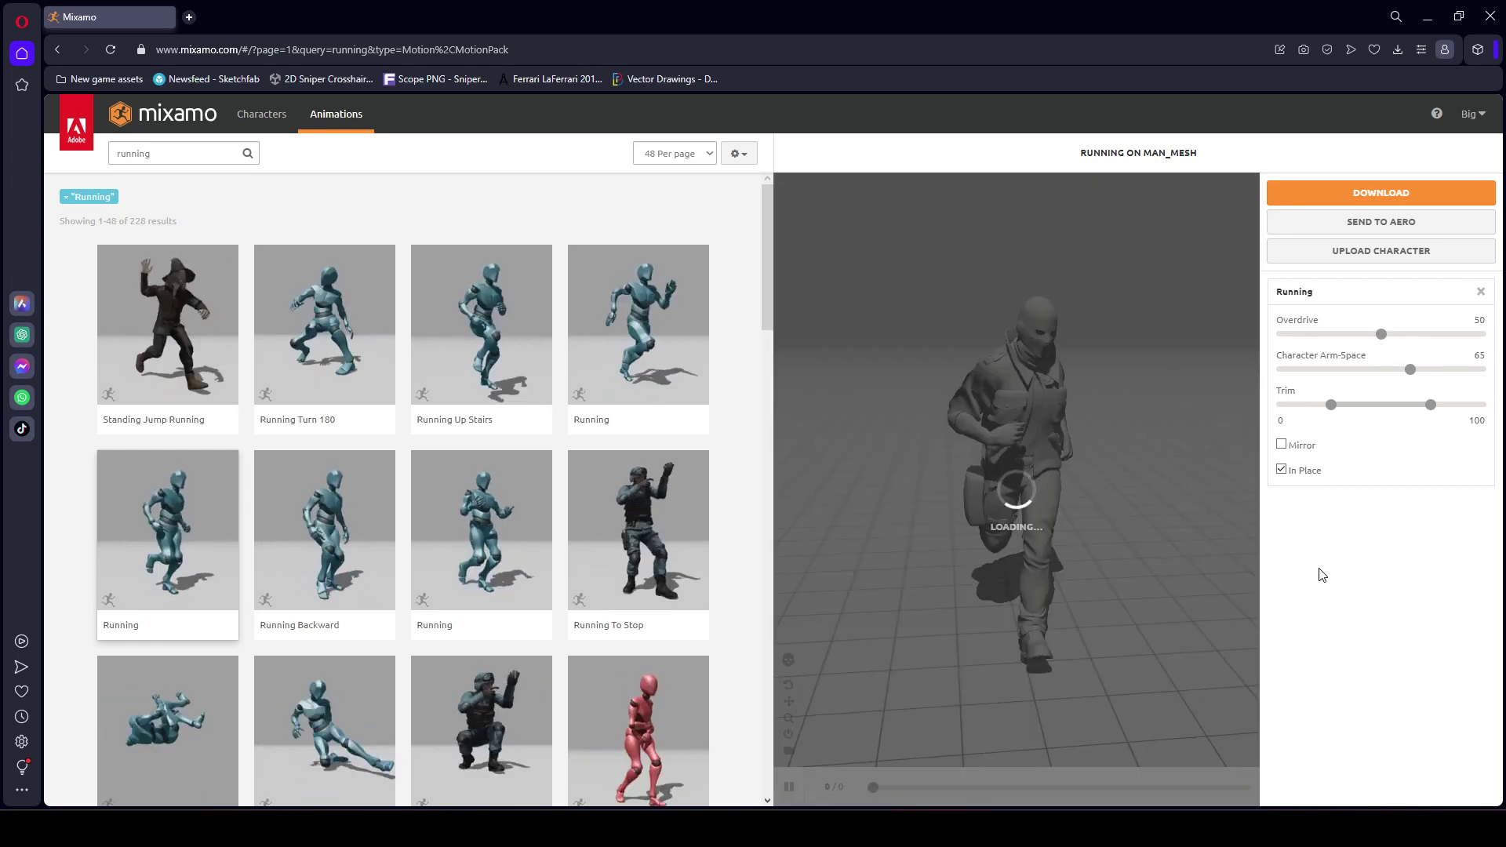
drag(1094, 492, 1236, 492)
drag(1090, 581, 1061, 557)
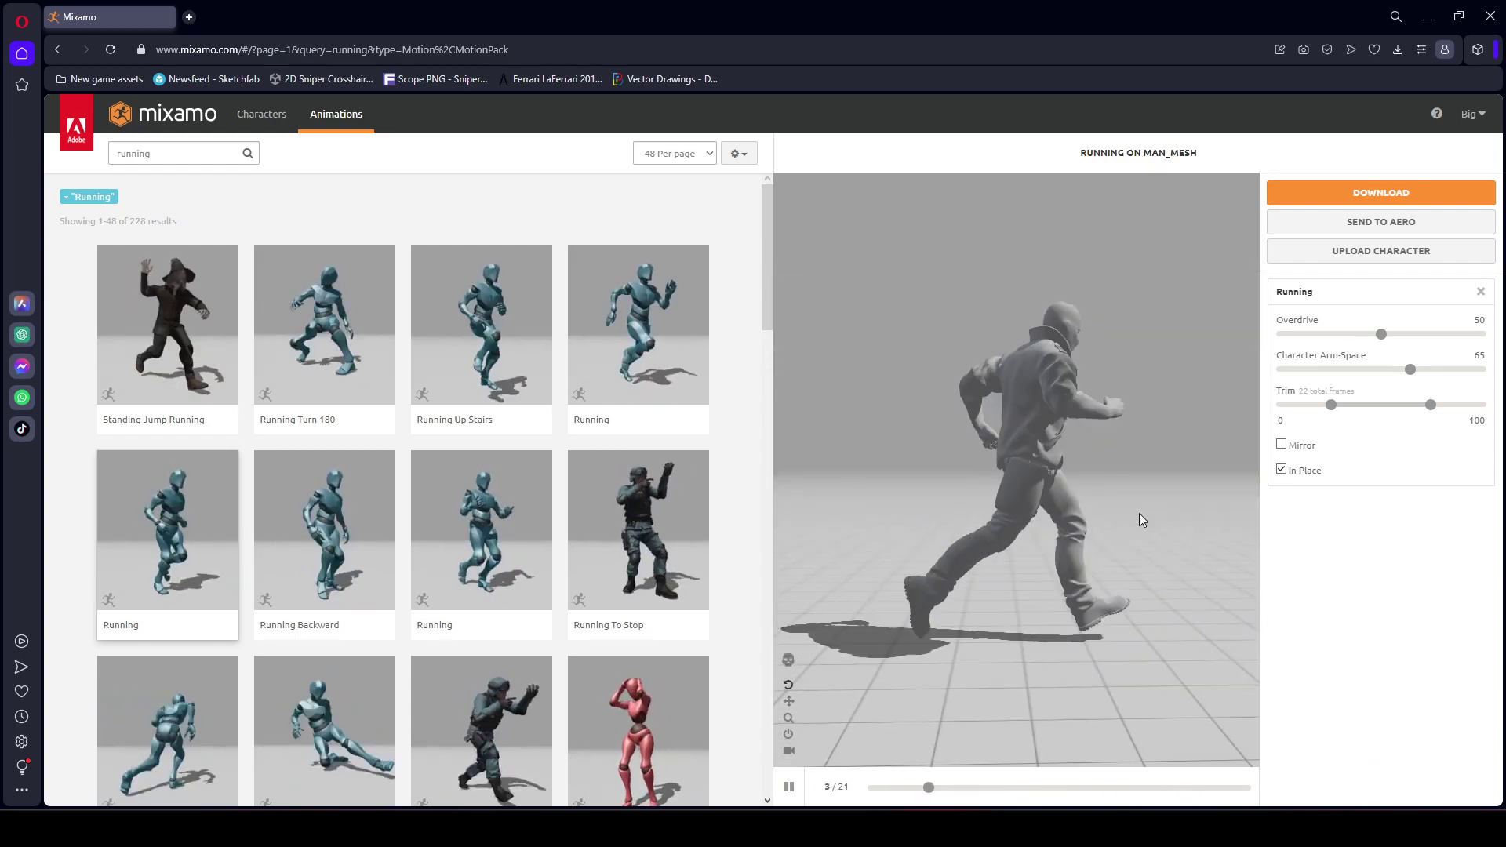
drag(1381, 336, 1410, 343)
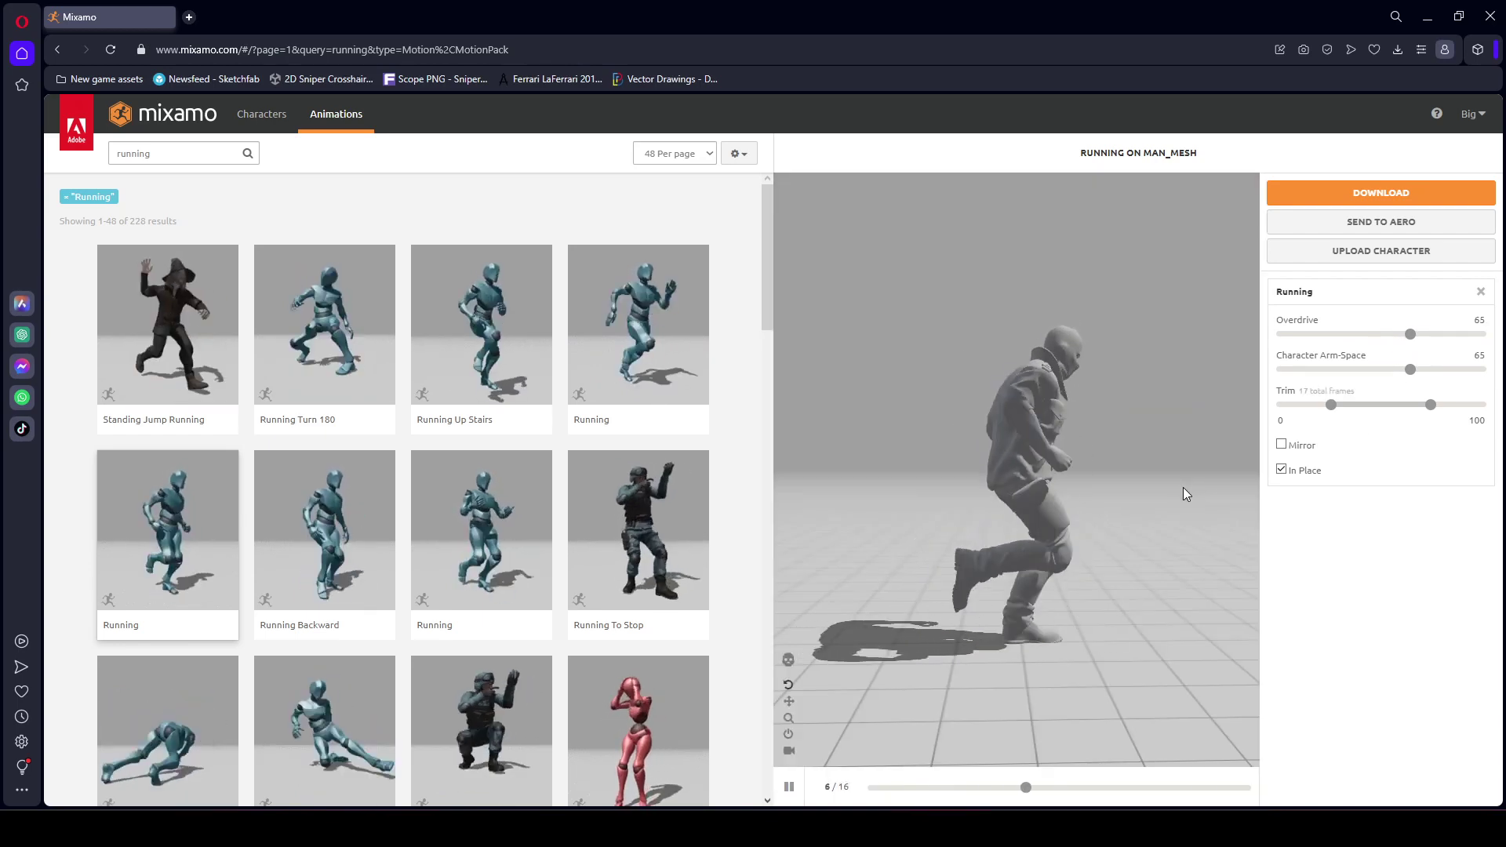
drag(1410, 336, 1421, 343)
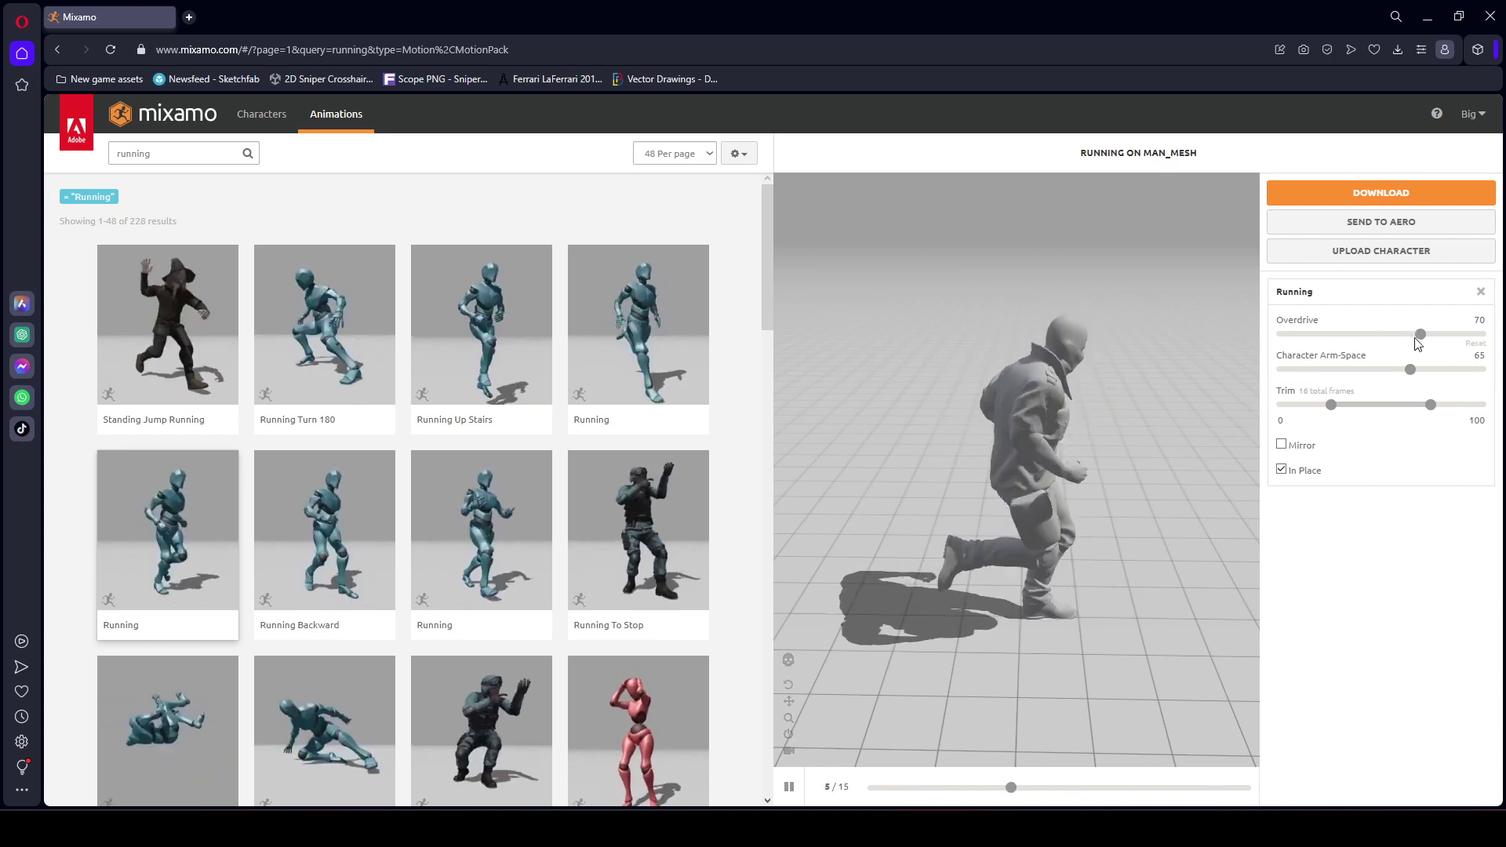
drag(1416, 343, 1410, 343)
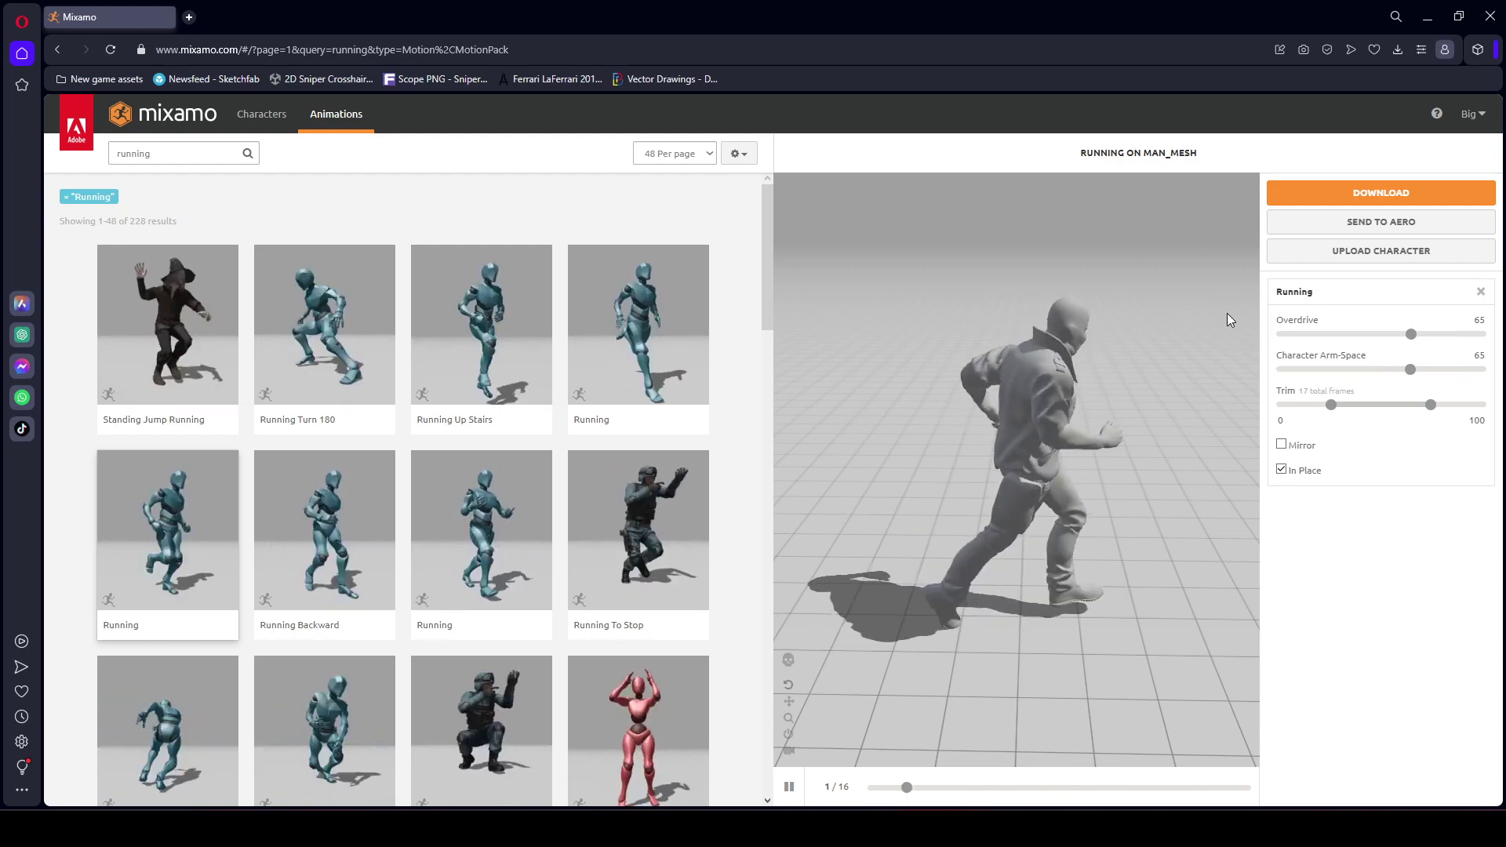
- Download Running as FBX for Unity, Without Skin, and import it into Unity's Animations folder
click(1366, 196)
click(684, 261)
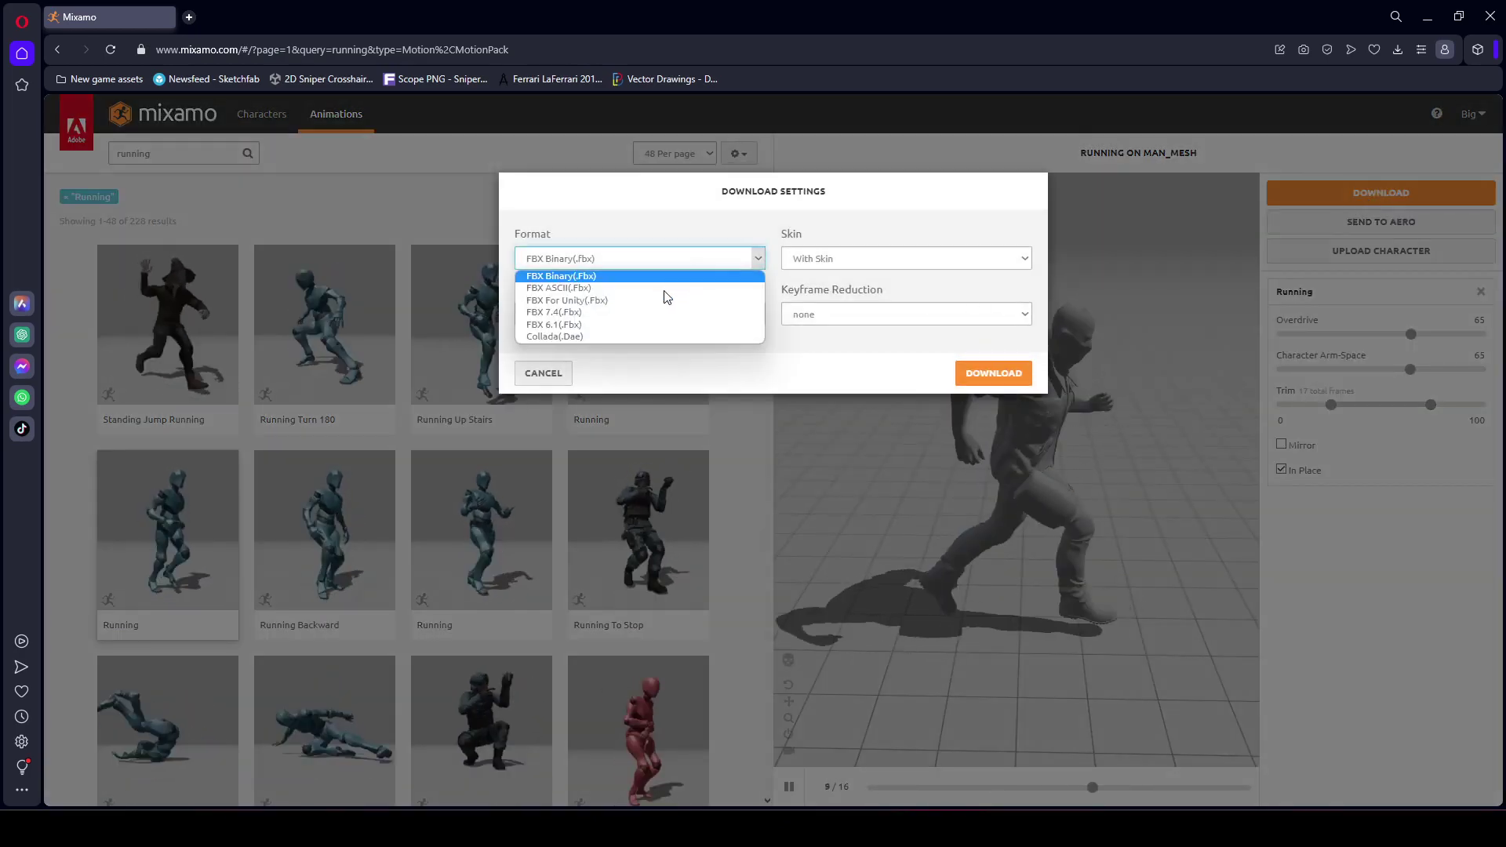
click(661, 300)
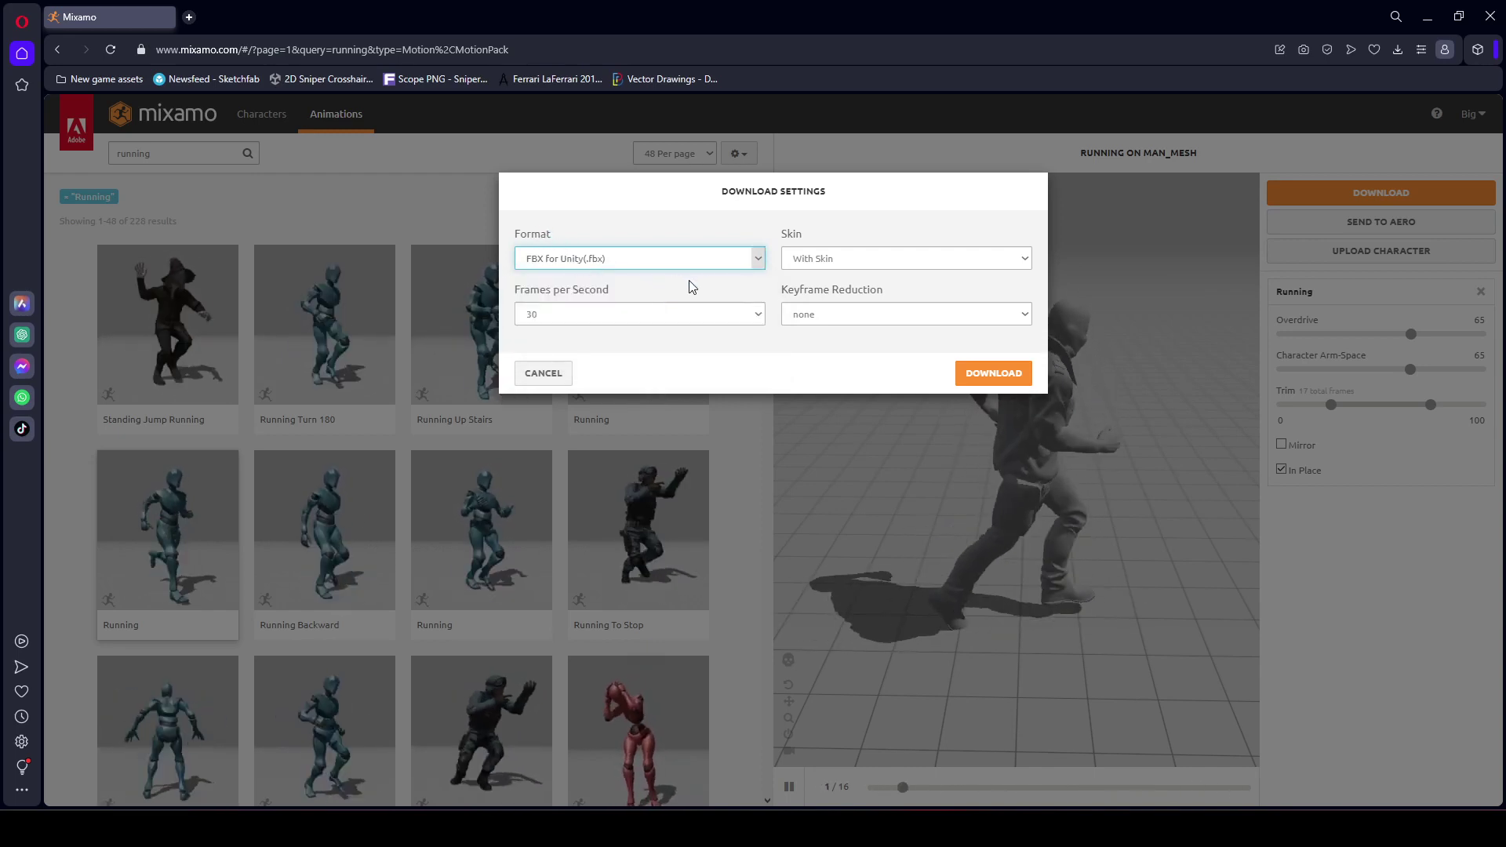
click(886, 258)
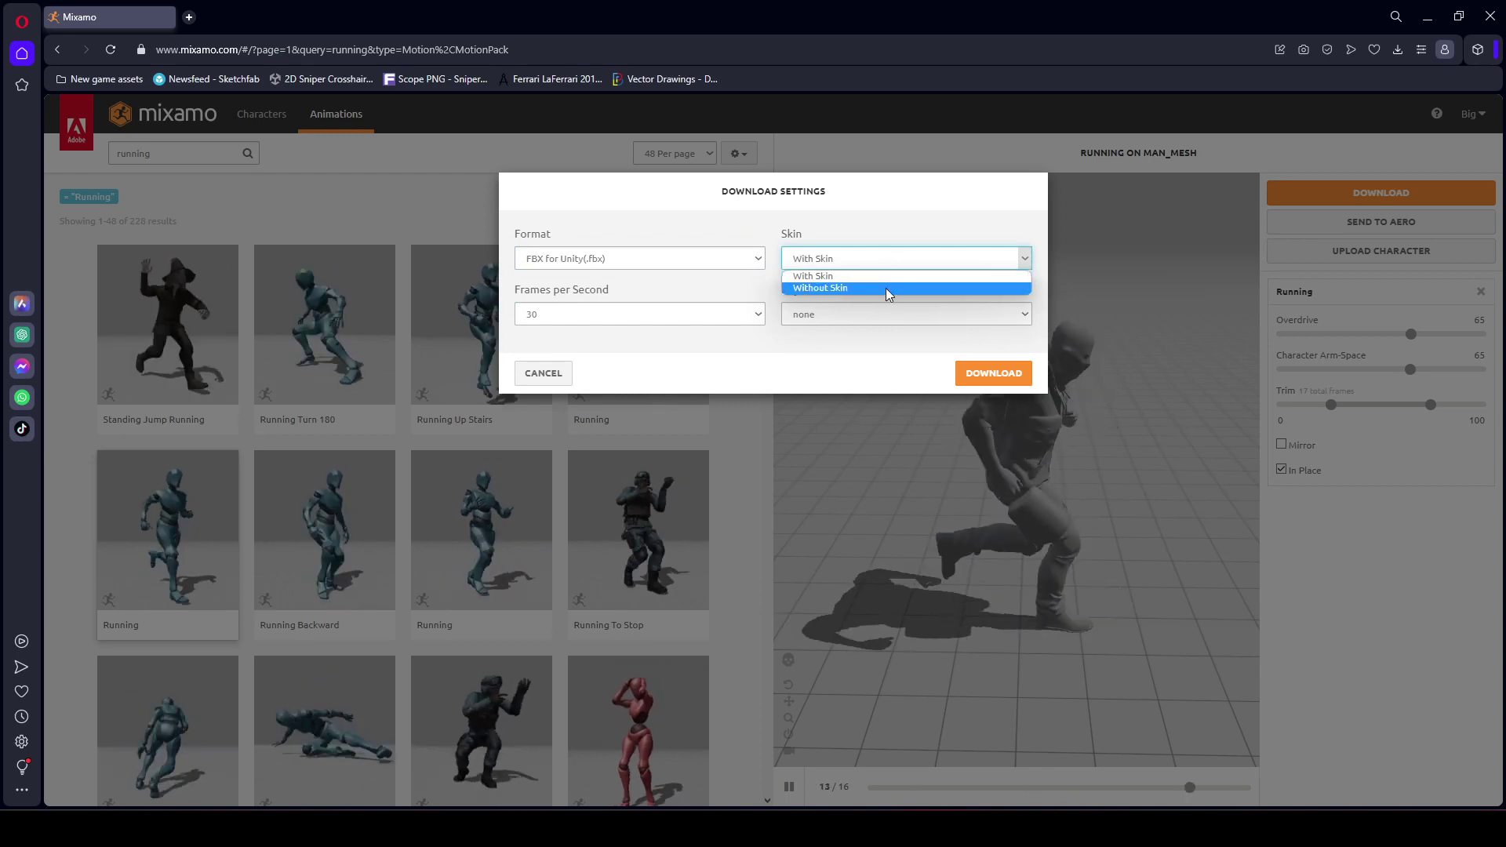
click(887, 288)
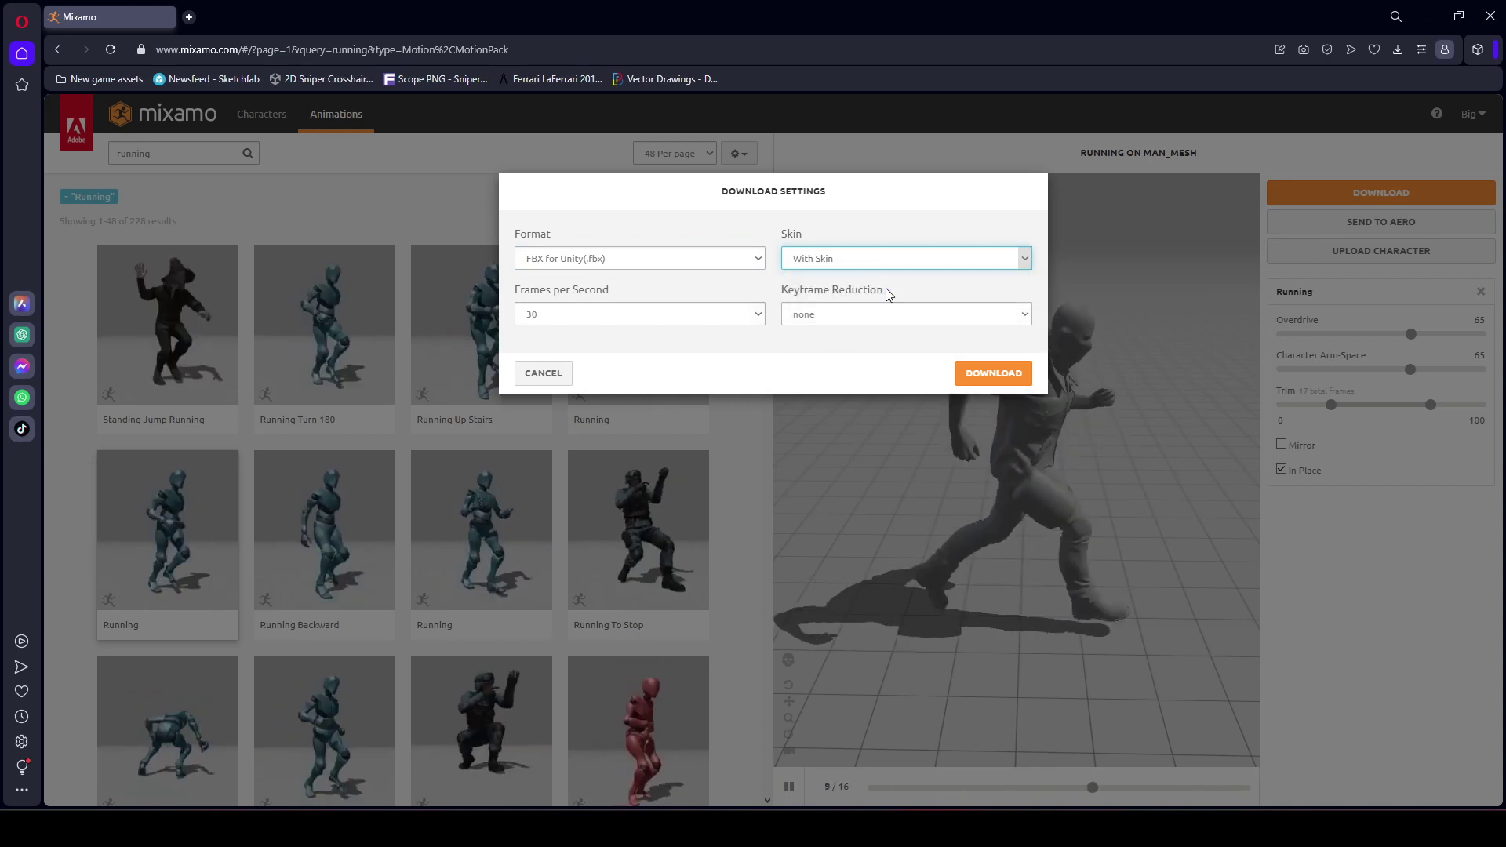
click(993, 379)
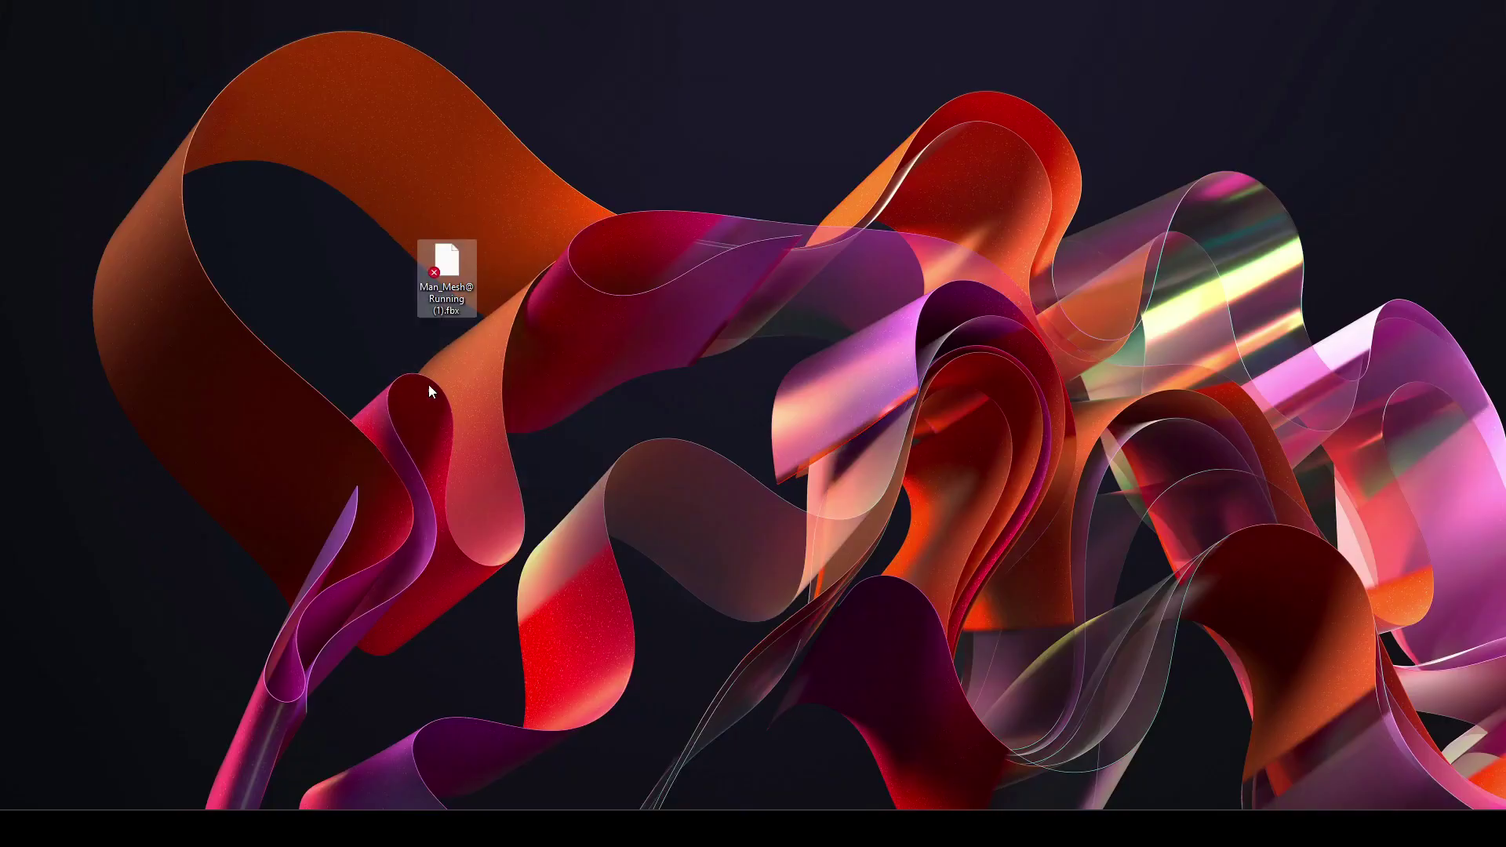
drag(451, 267, 906, 688)
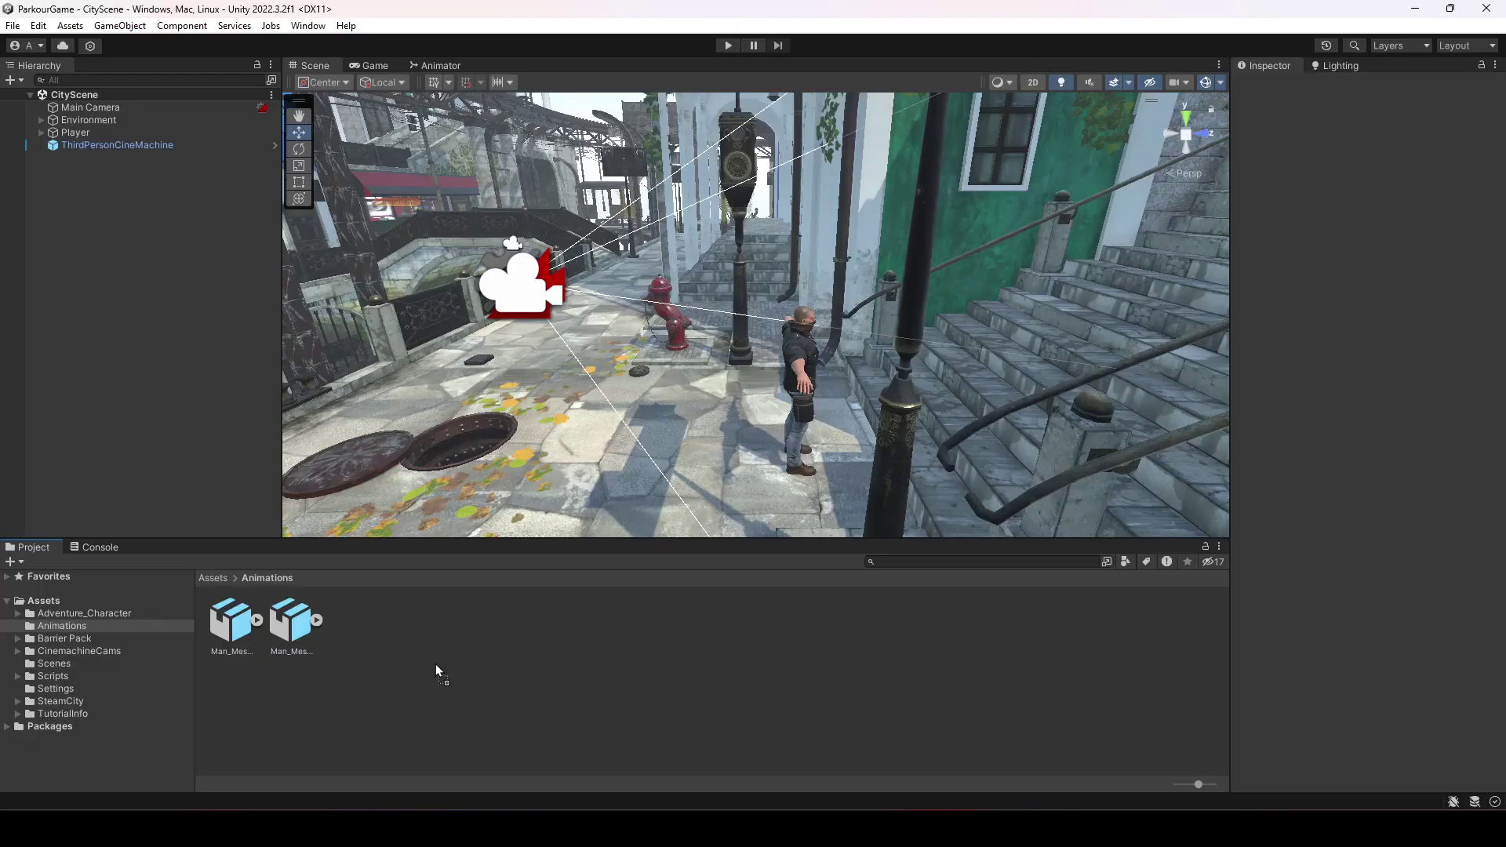
drag(436, 663, 436, 663)
- Give Man_Mesh@Running (1) a Humanoid rig copied from Man_MeshAvatar and apply it
click(355, 628)
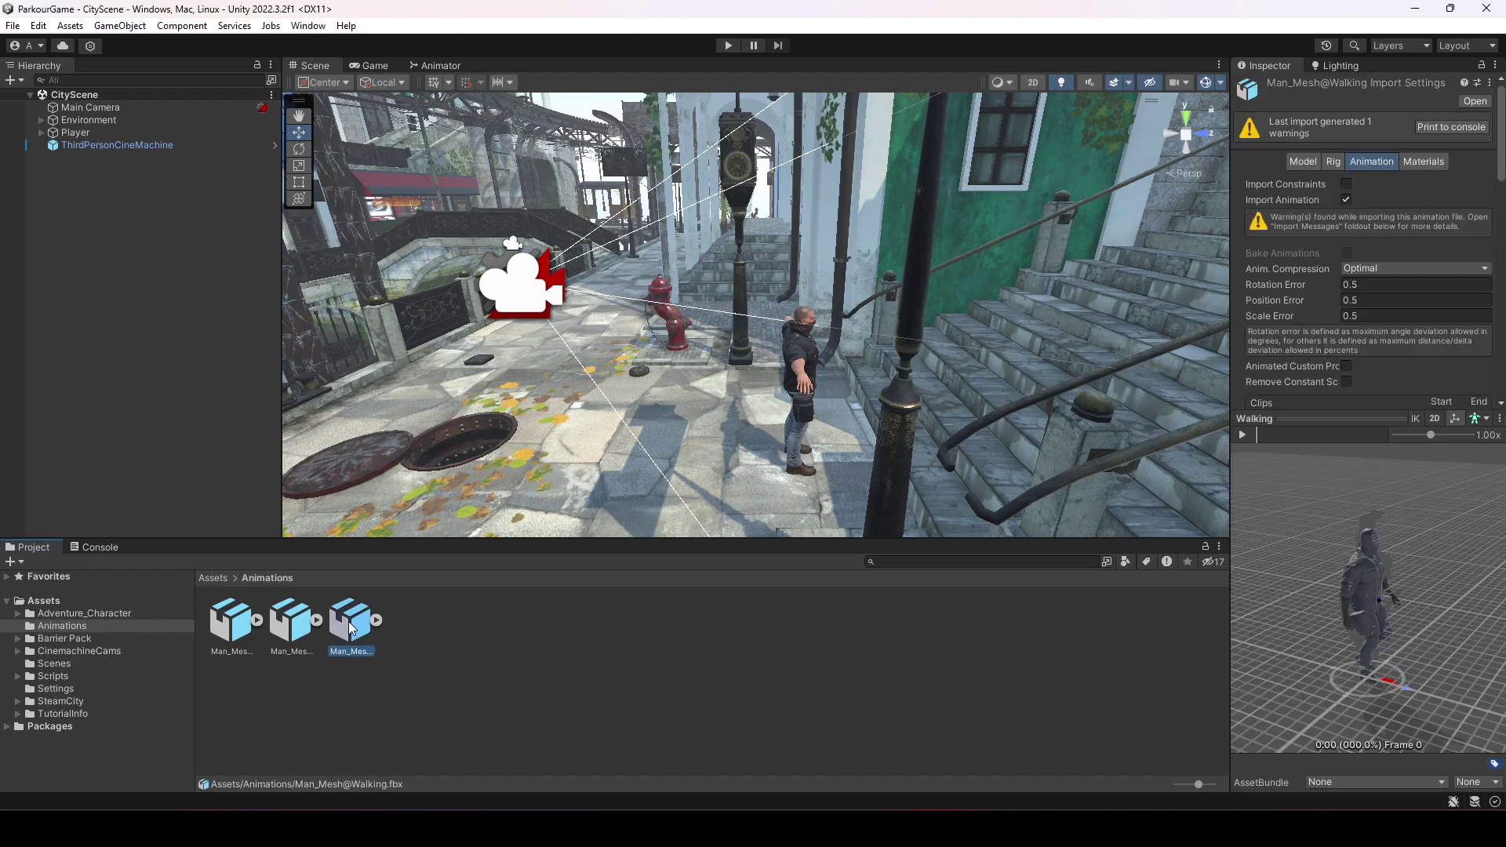
click(291, 618)
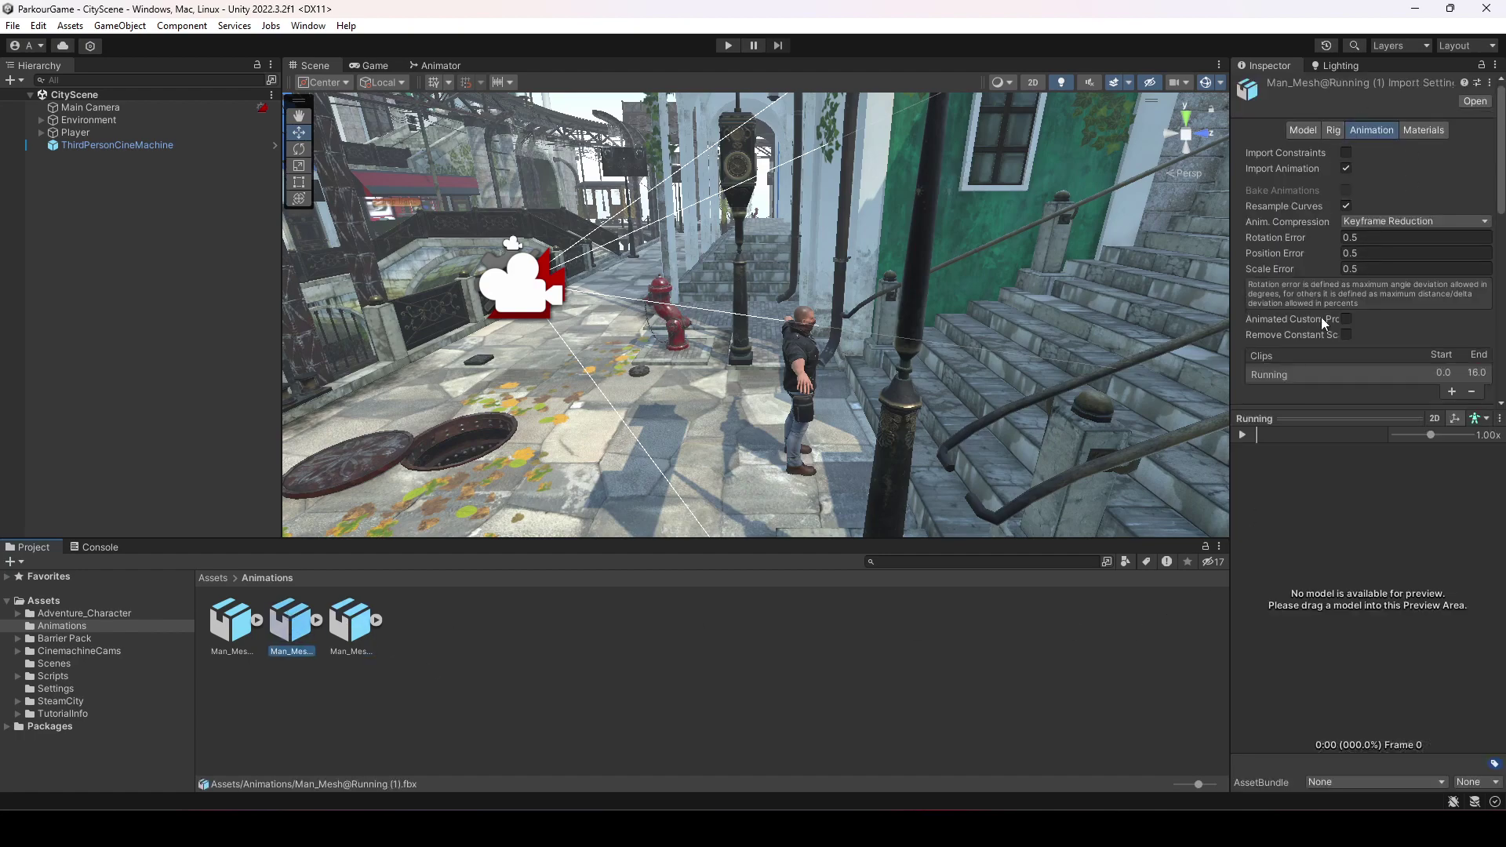
click(1331, 131)
click(1357, 152)
click(1395, 222)
click(1371, 173)
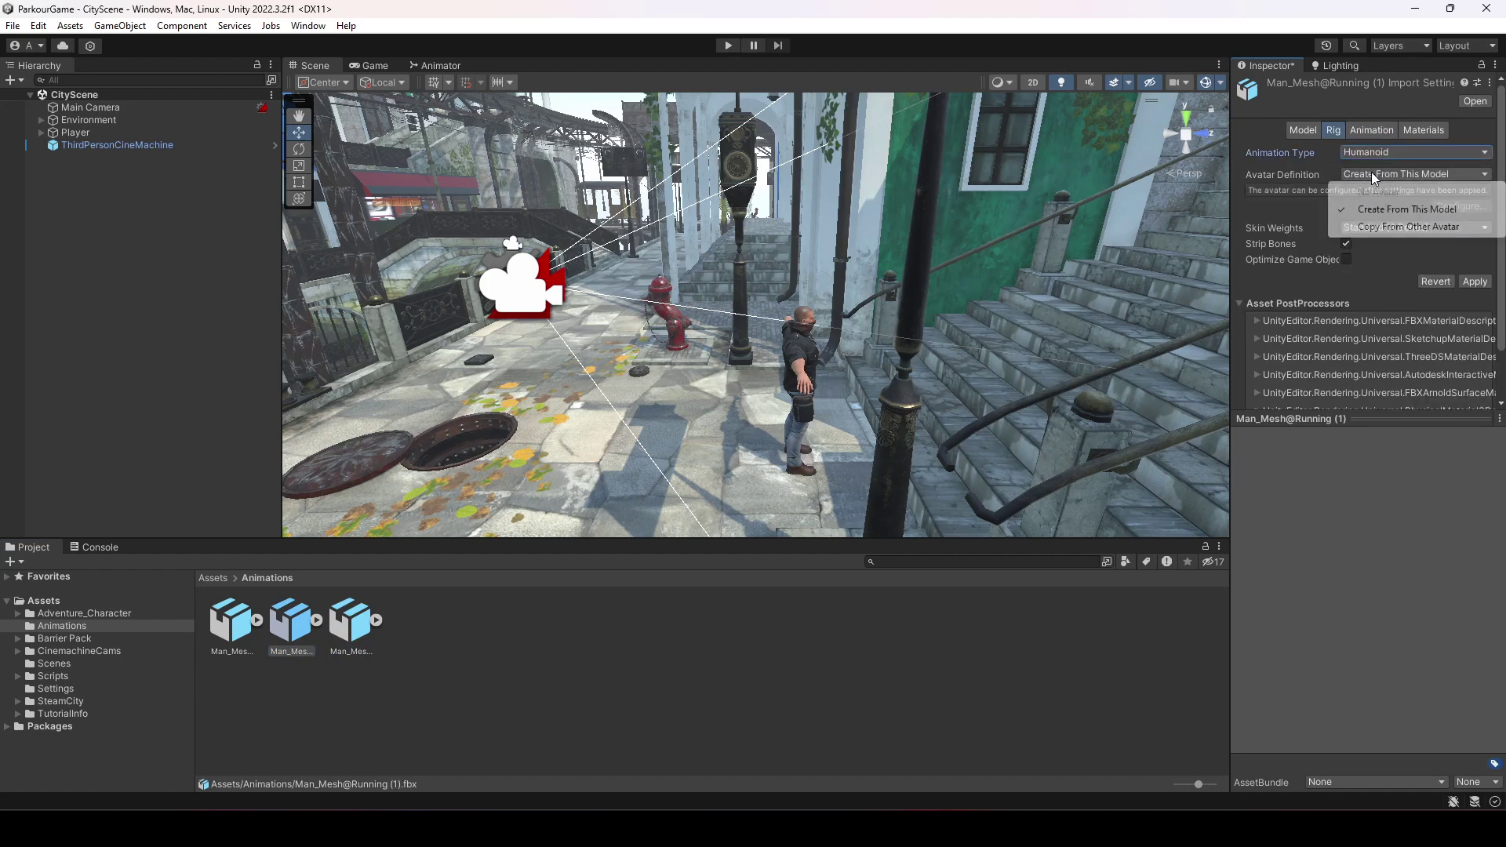
click(1400, 225)
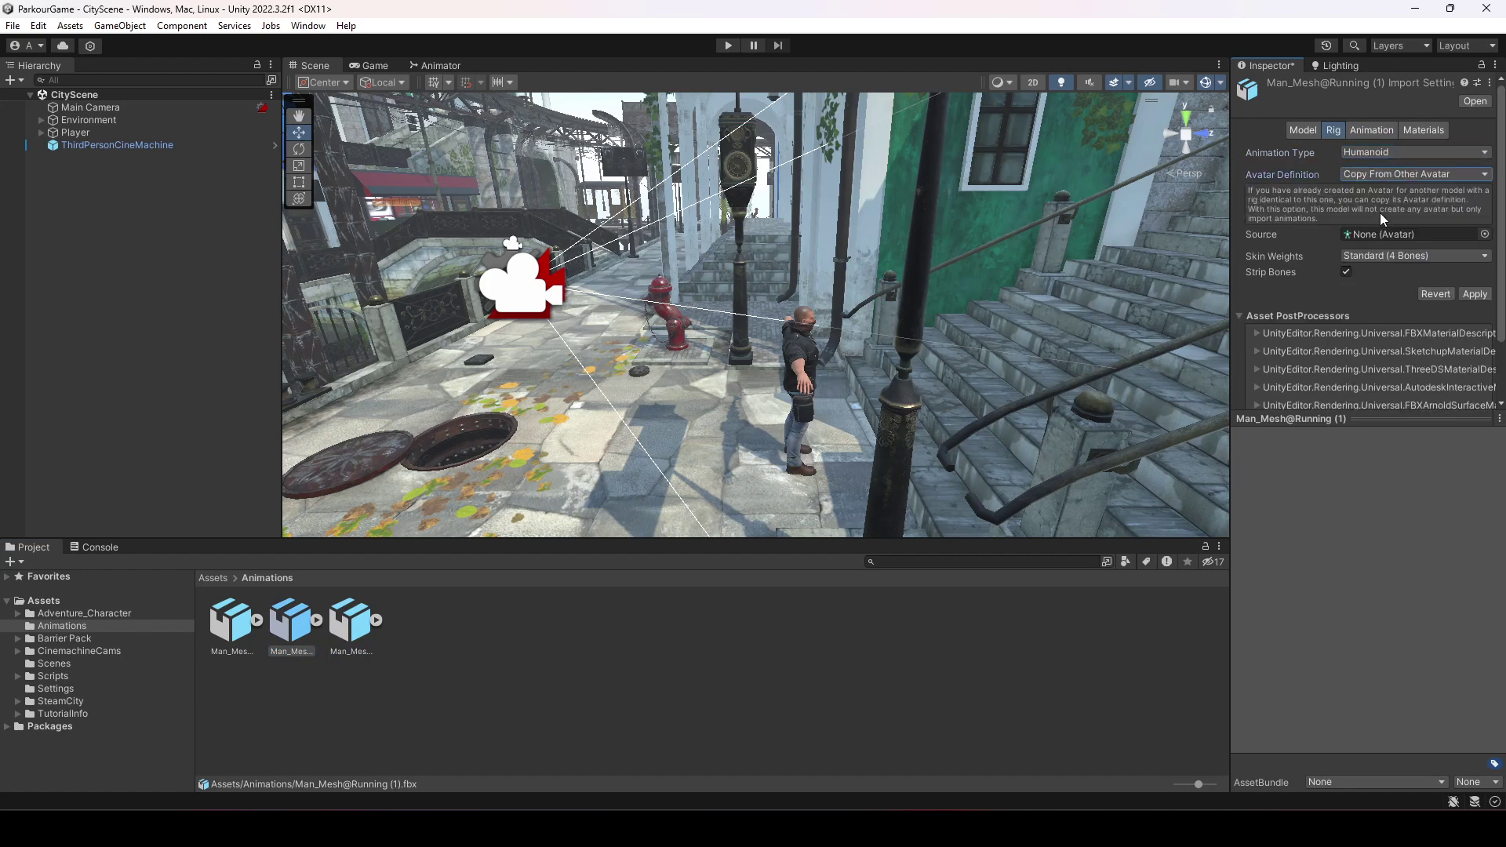
click(1484, 233)
double_click(959, 315)
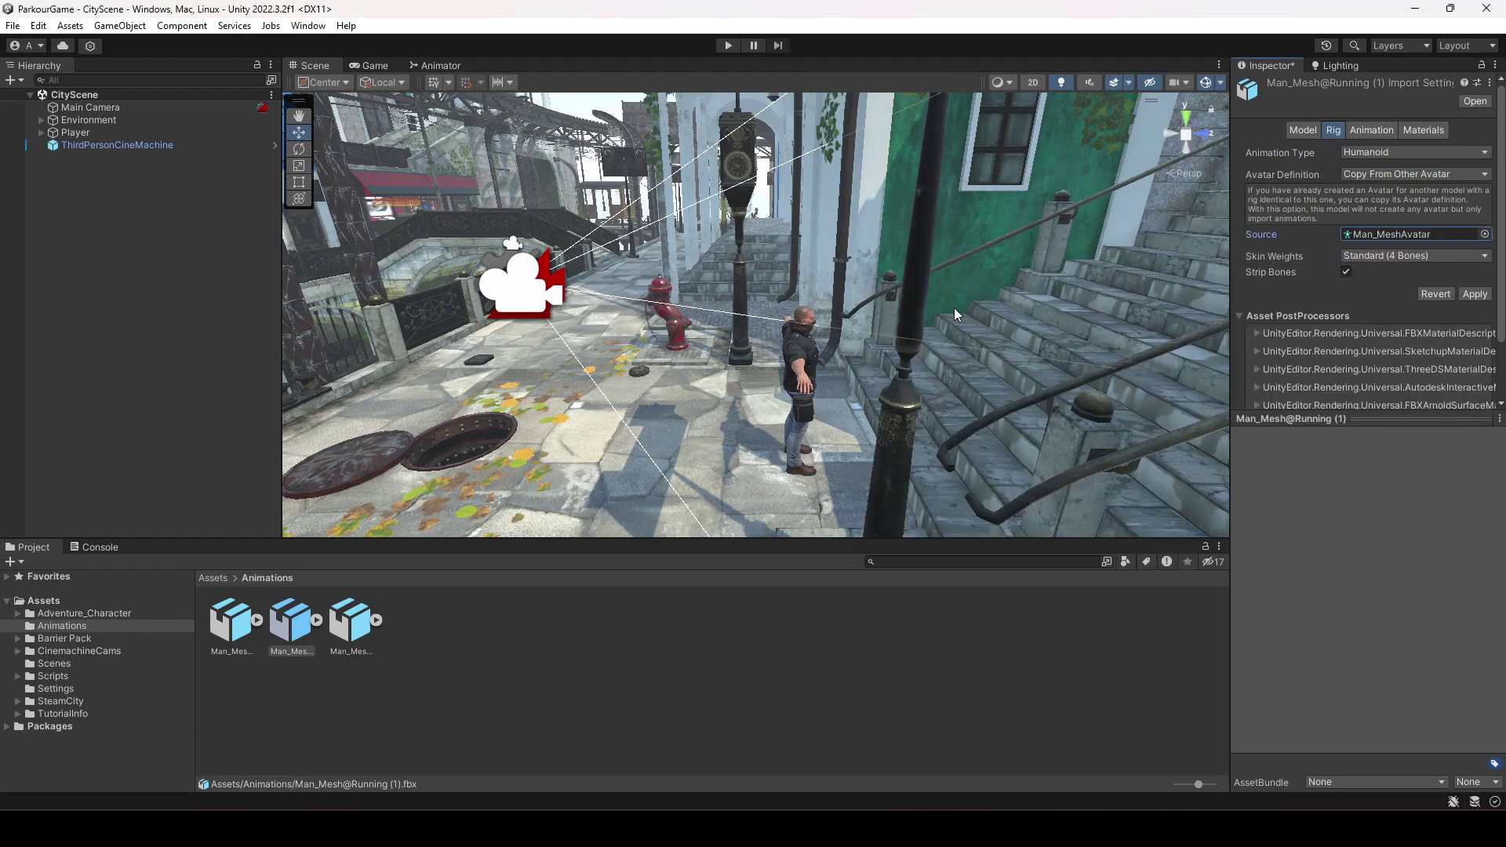
click(1474, 294)
click(1382, 131)
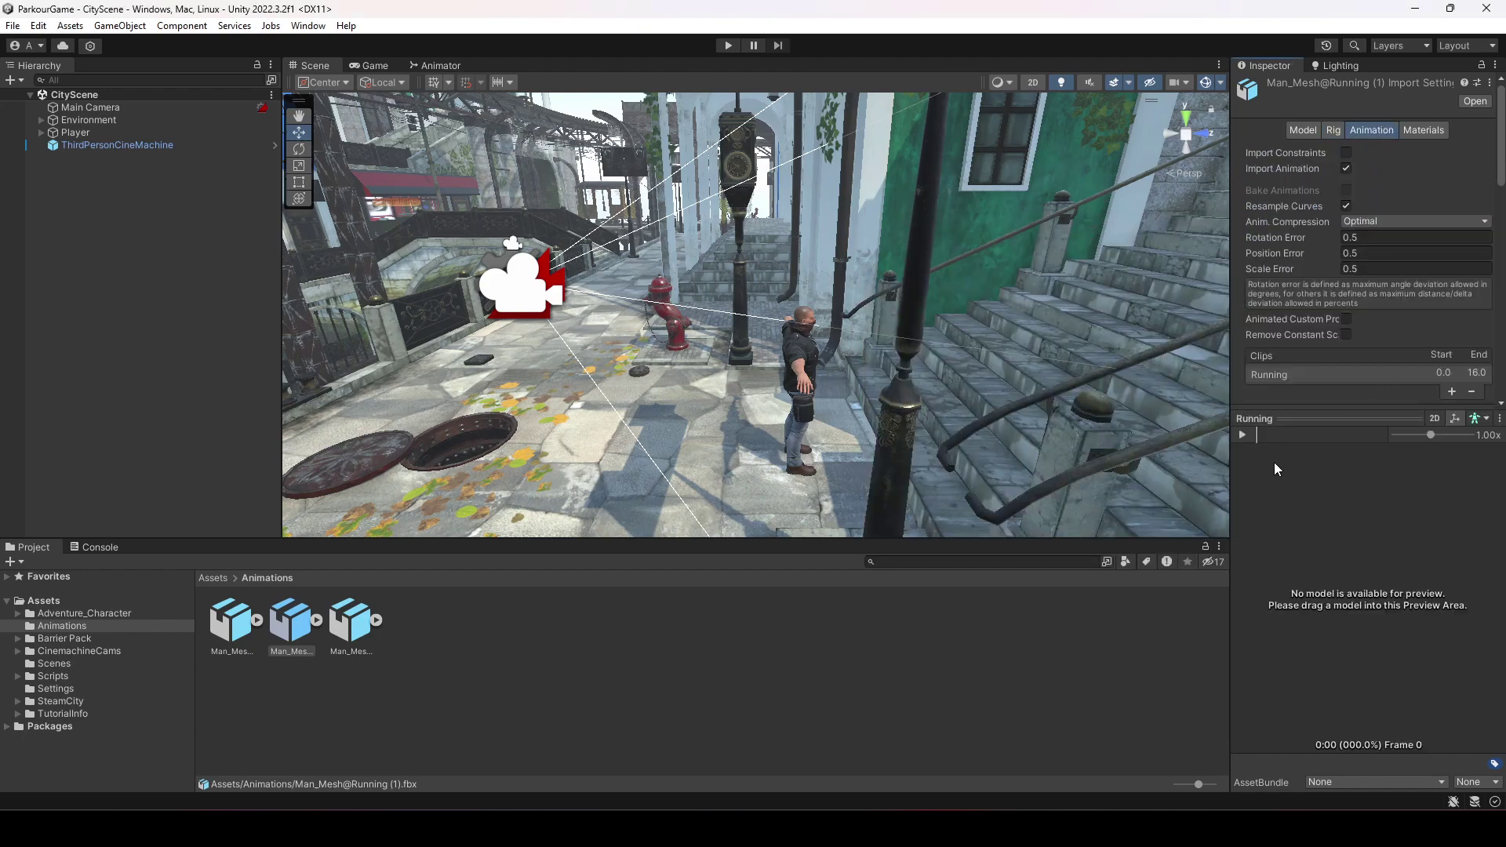
- Preview the Running clip and enable Loop Time and Loop Pose
scroll(1349, 369, down, 3)
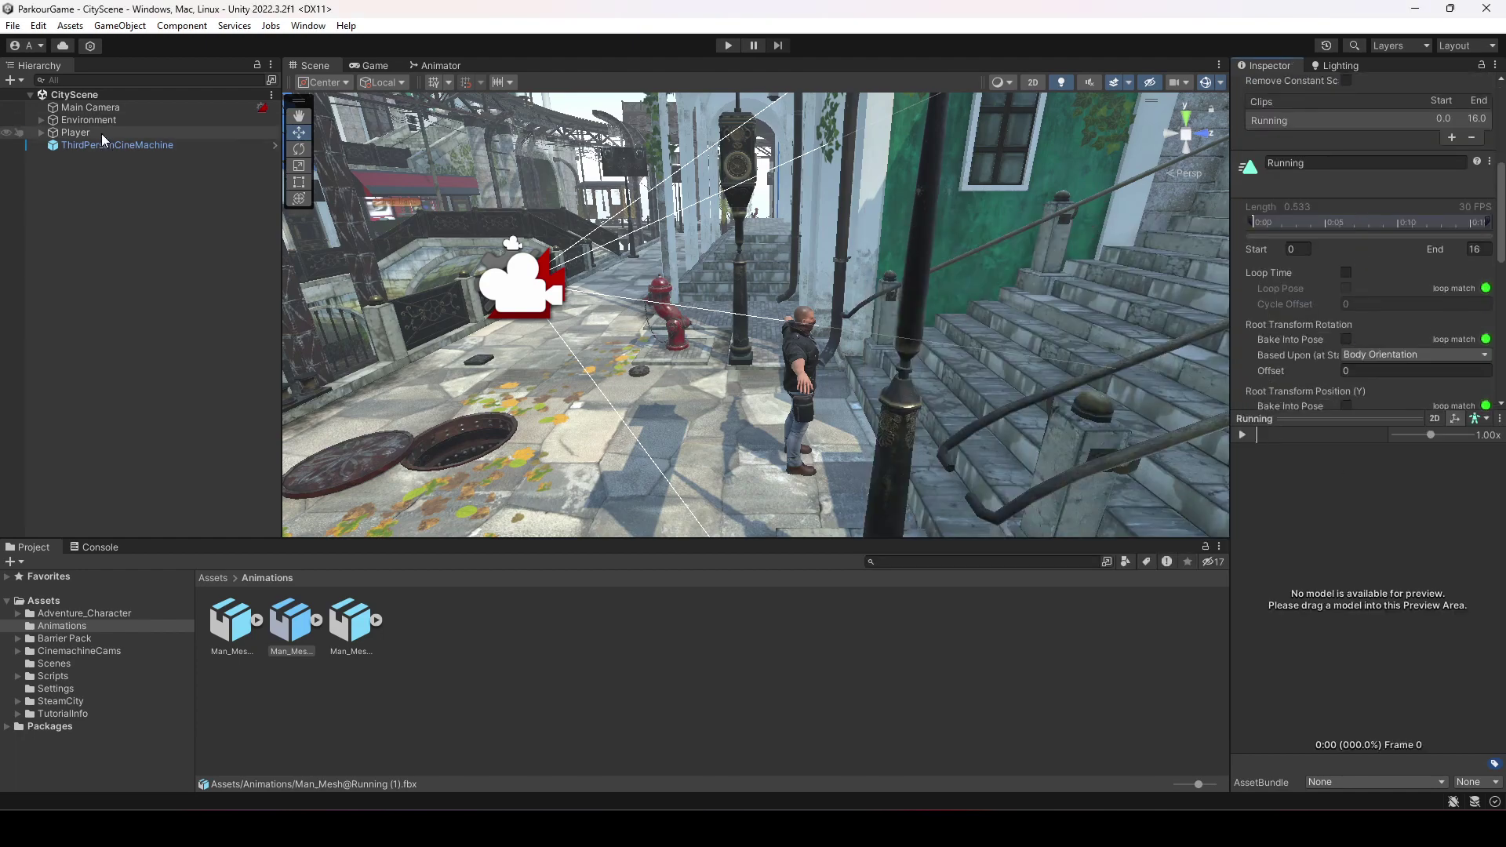
click(1242, 436)
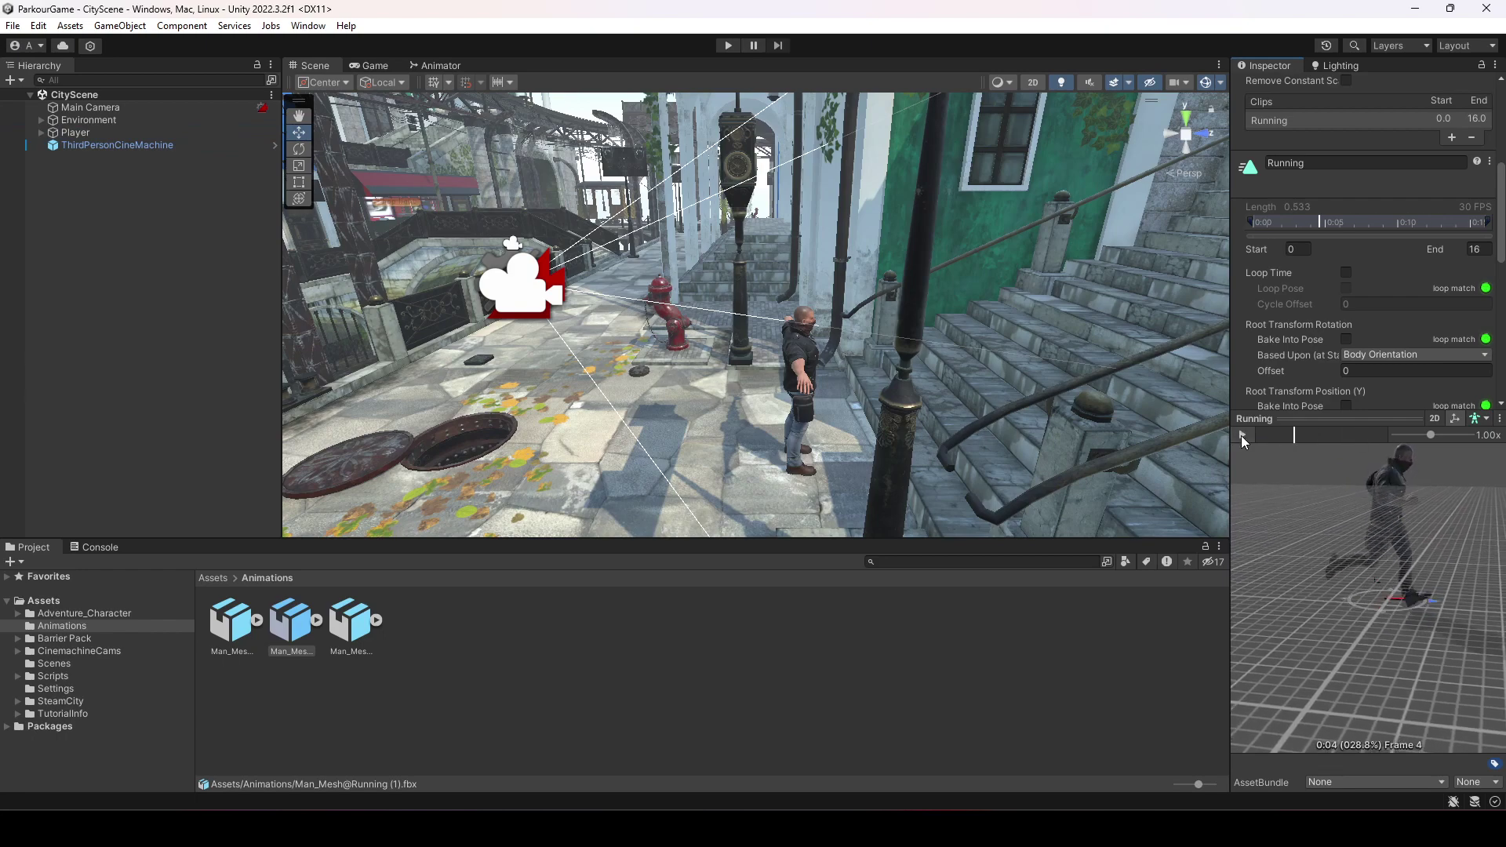
click(1346, 272)
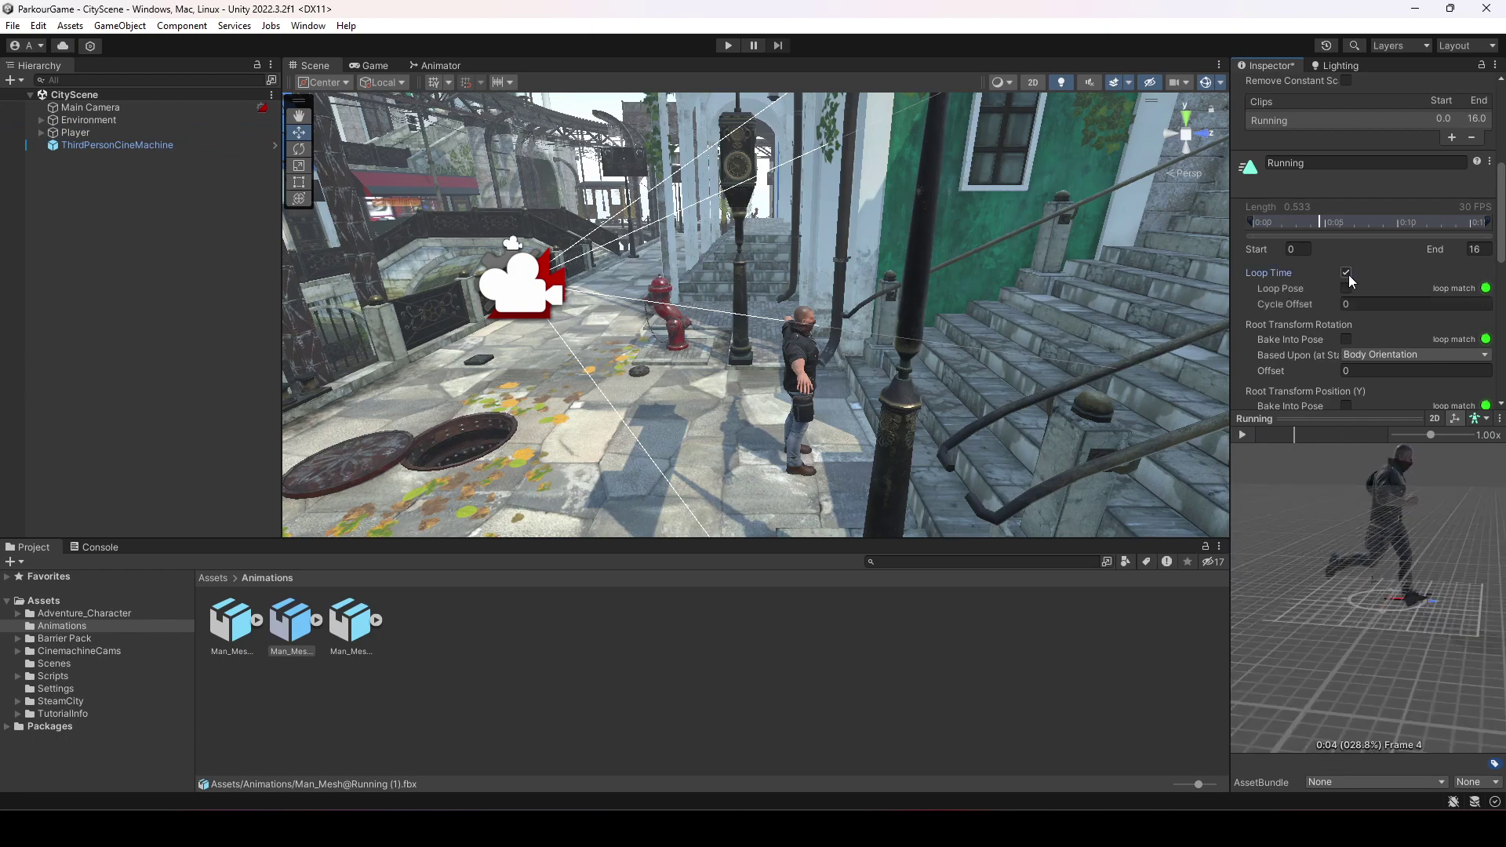
click(1346, 287)
scroll(1404, 314, down, 2)
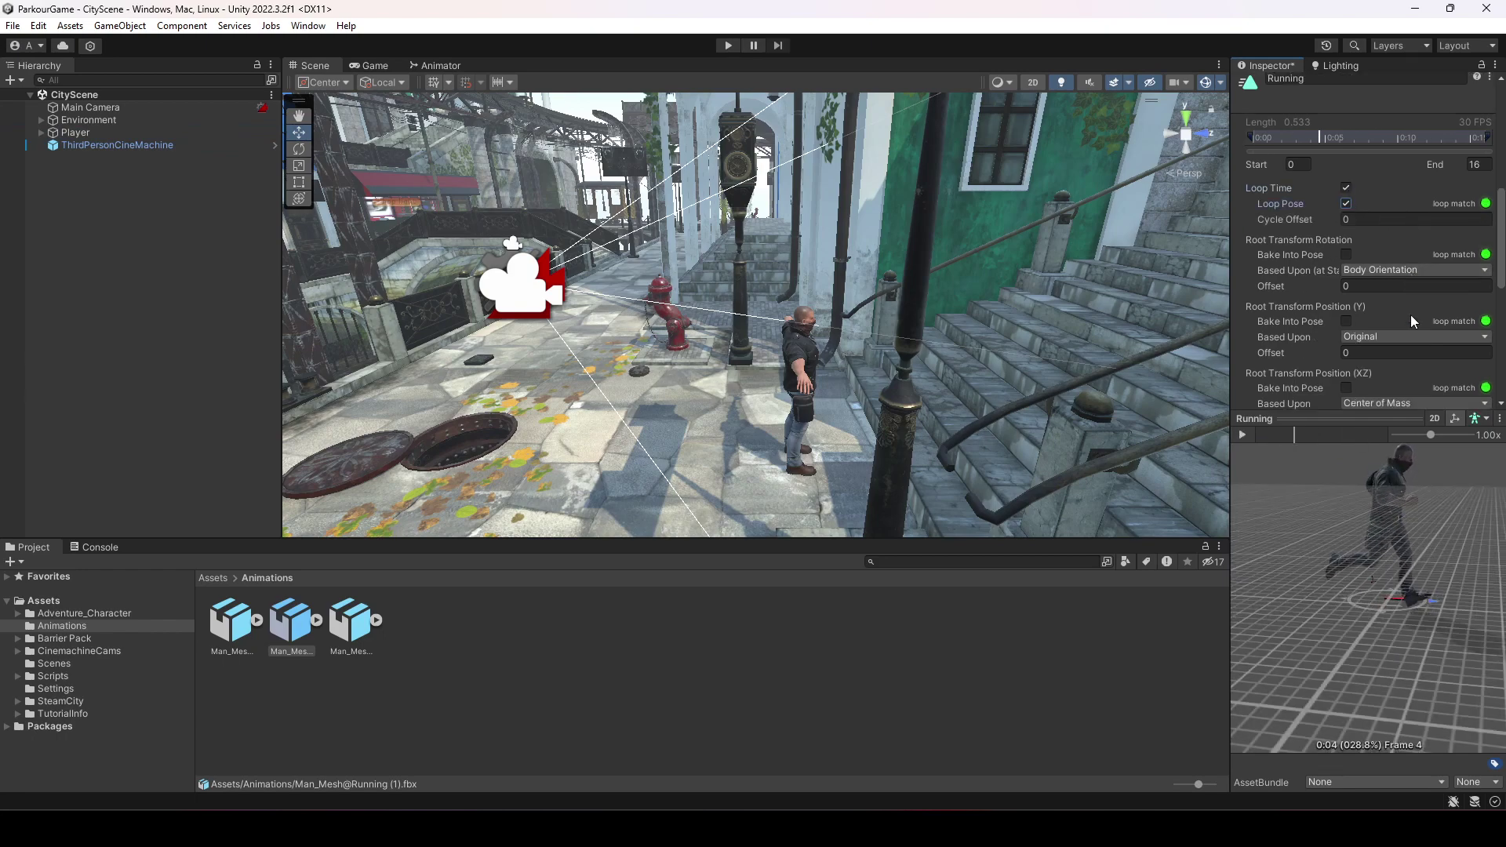
- Bake root rotation, Y and XZ position into pose, based upon Original, then preview the clip
click(1346, 255)
click(1346, 321)
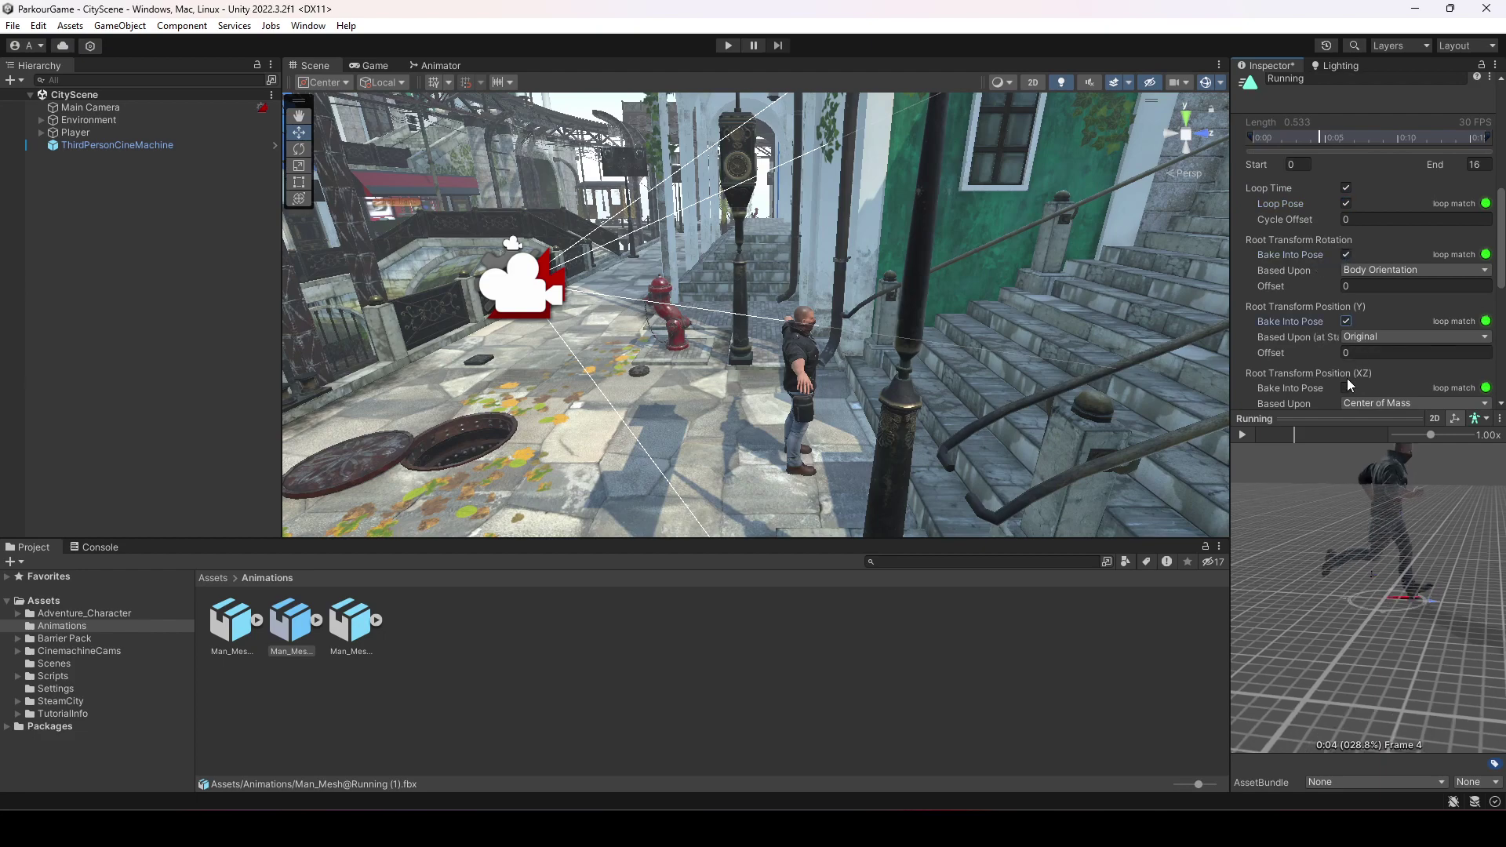
click(1346, 388)
click(1386, 271)
click(1387, 289)
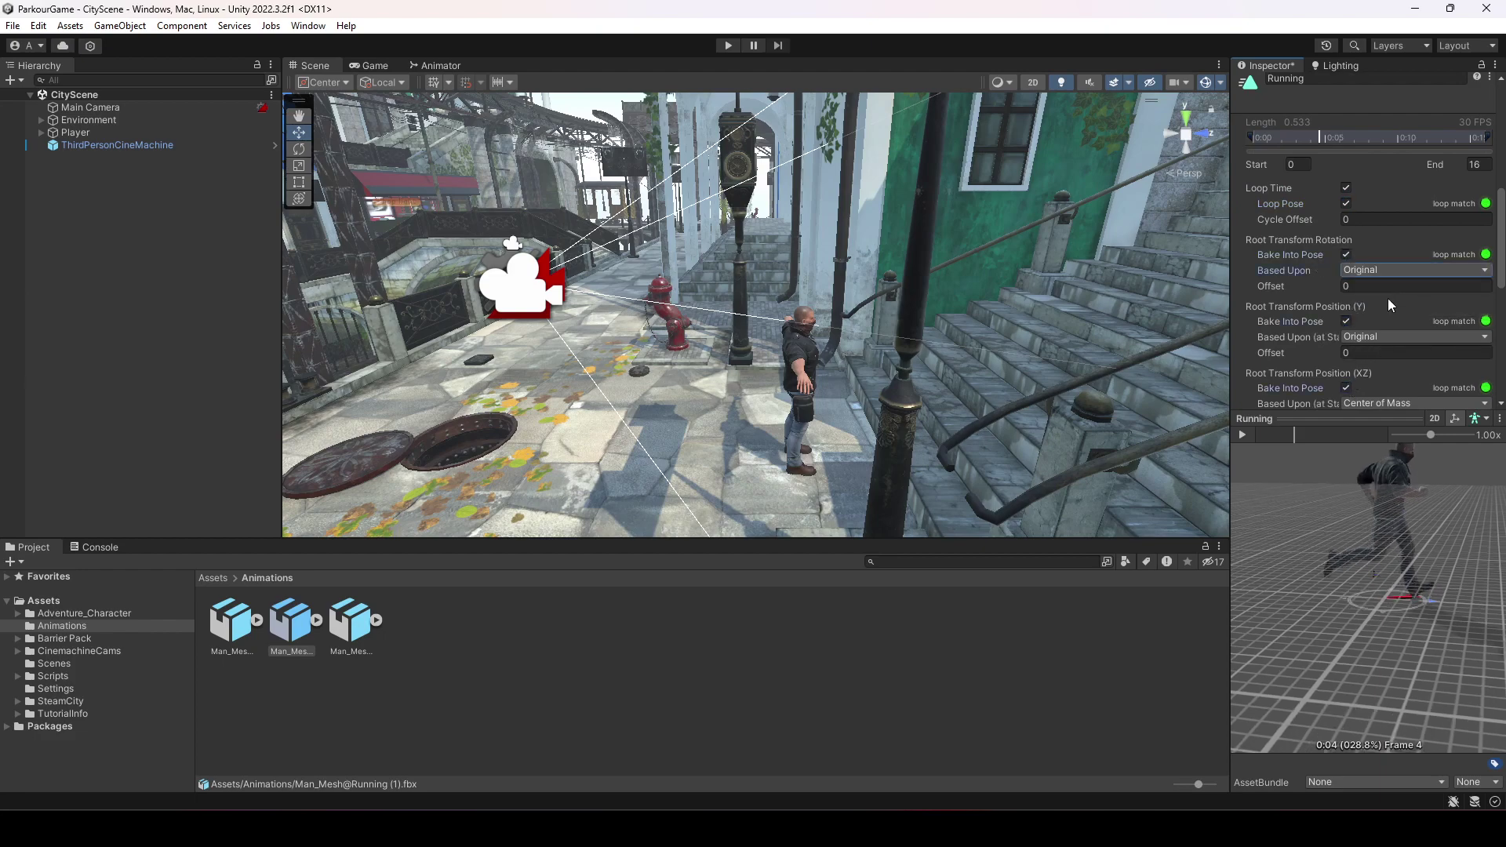
scroll(1384, 389, down, 3)
click(1390, 317)
click(1389, 333)
scroll(1387, 326, down, 3)
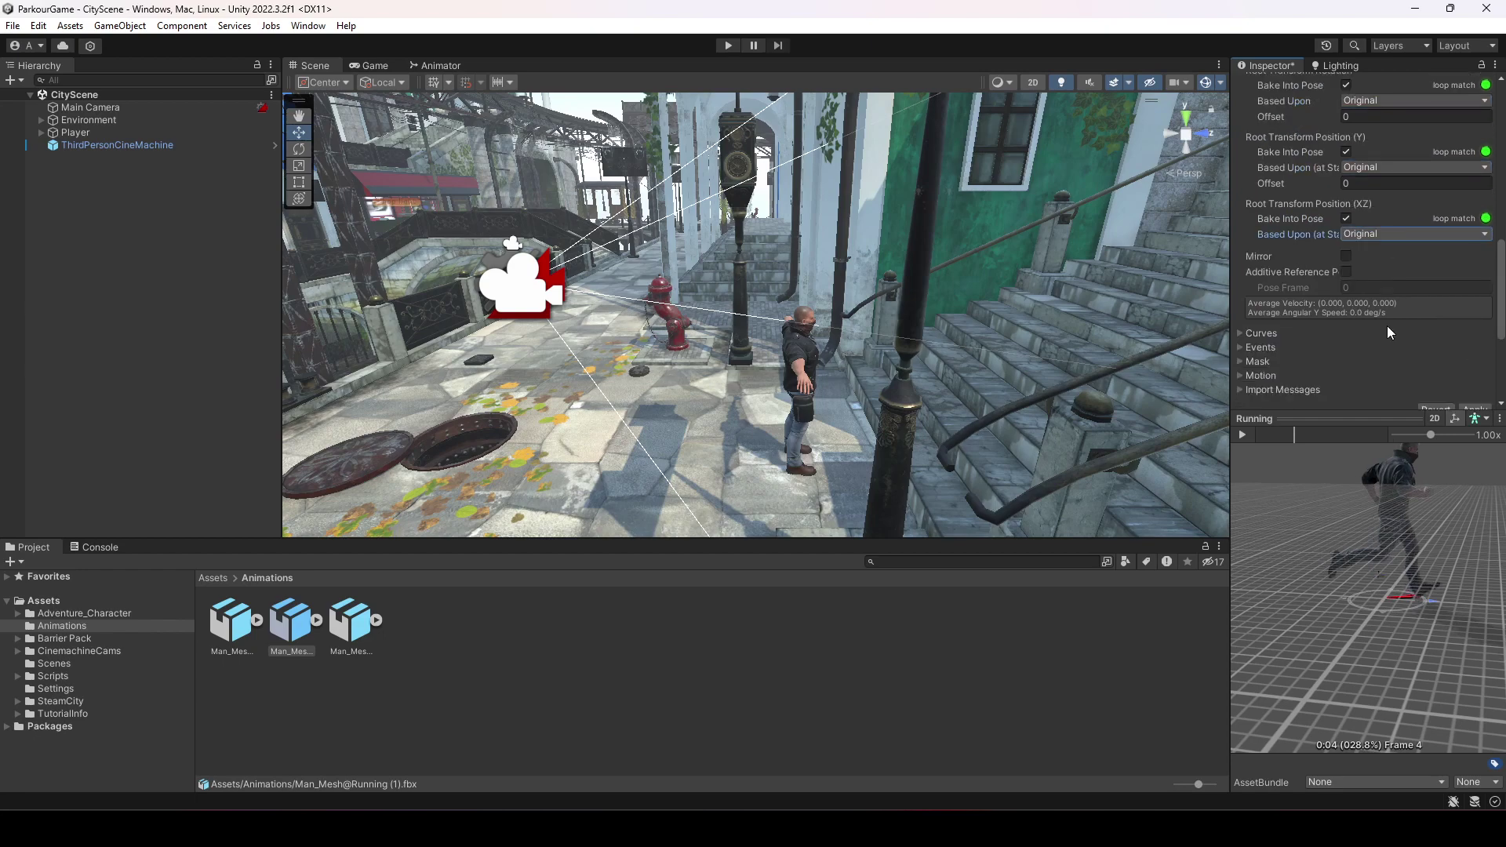
scroll(1465, 379, down, 2)
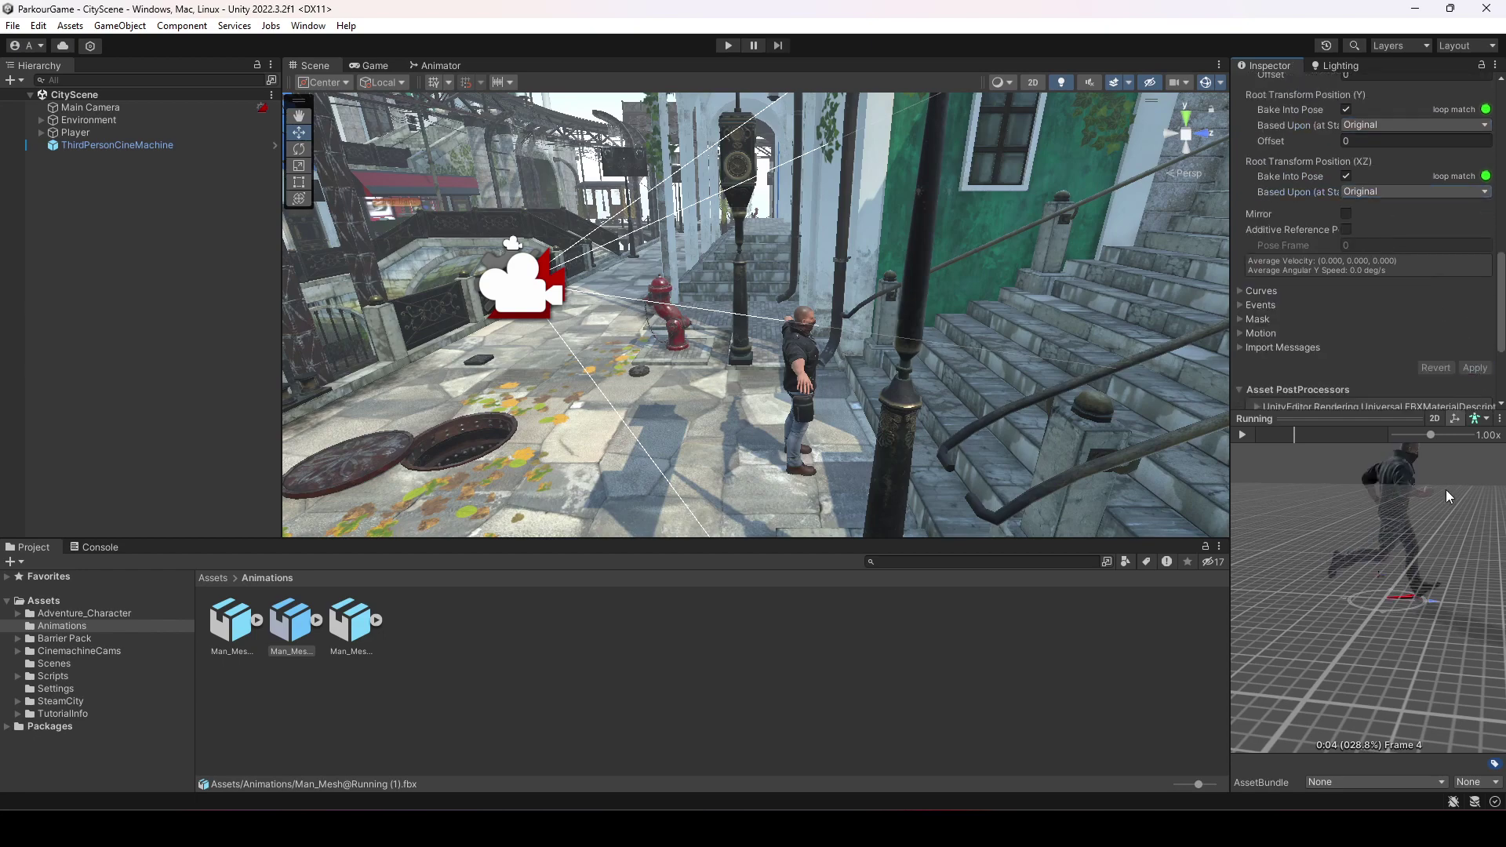
click(1242, 435)
drag(1371, 516, 1338, 522)
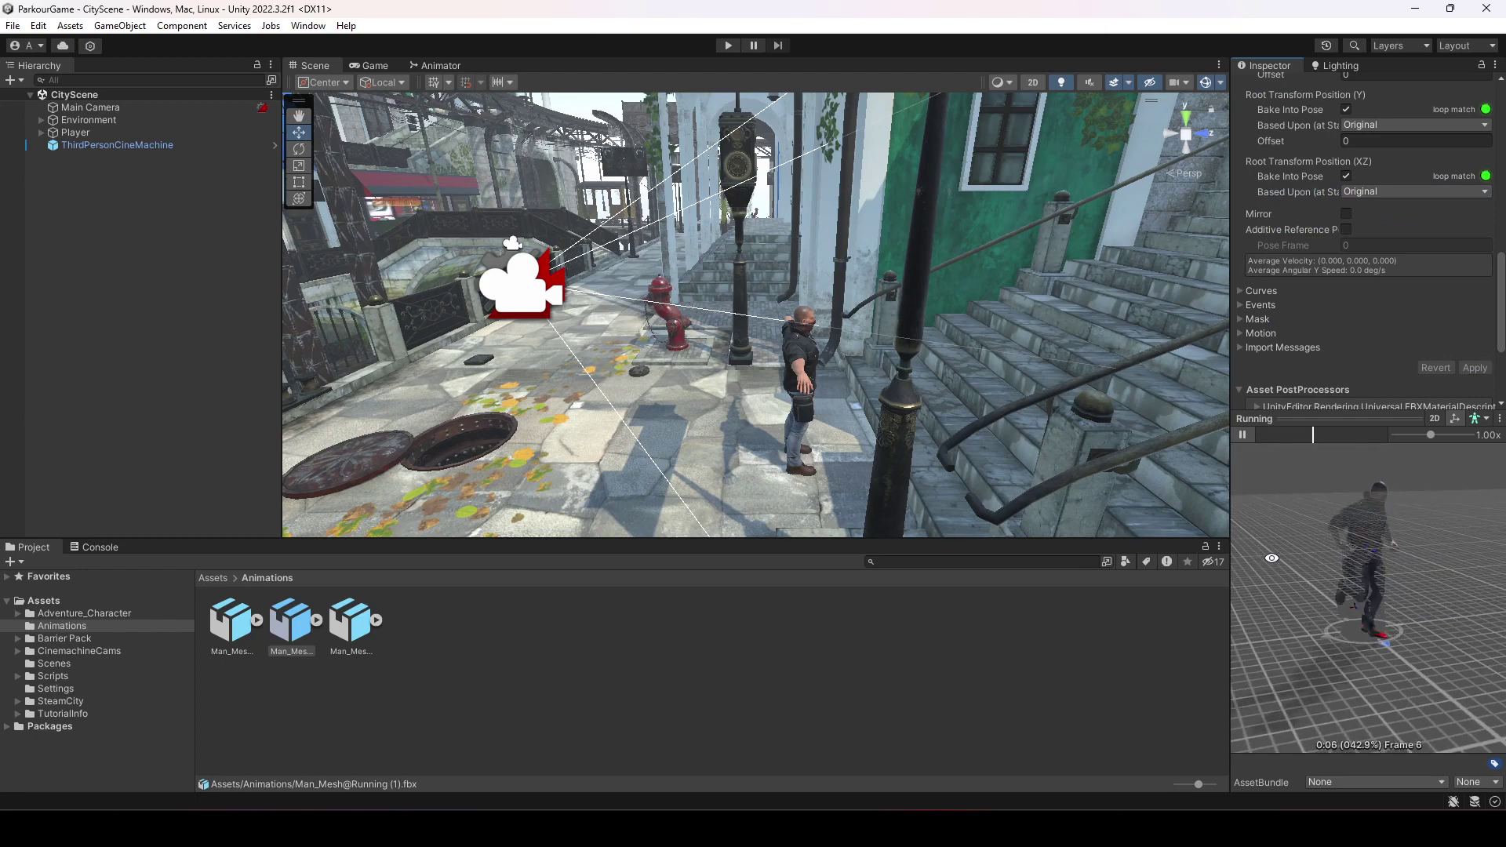
- Select Man_Mesh@Walking and play its animation preview
click(350, 625)
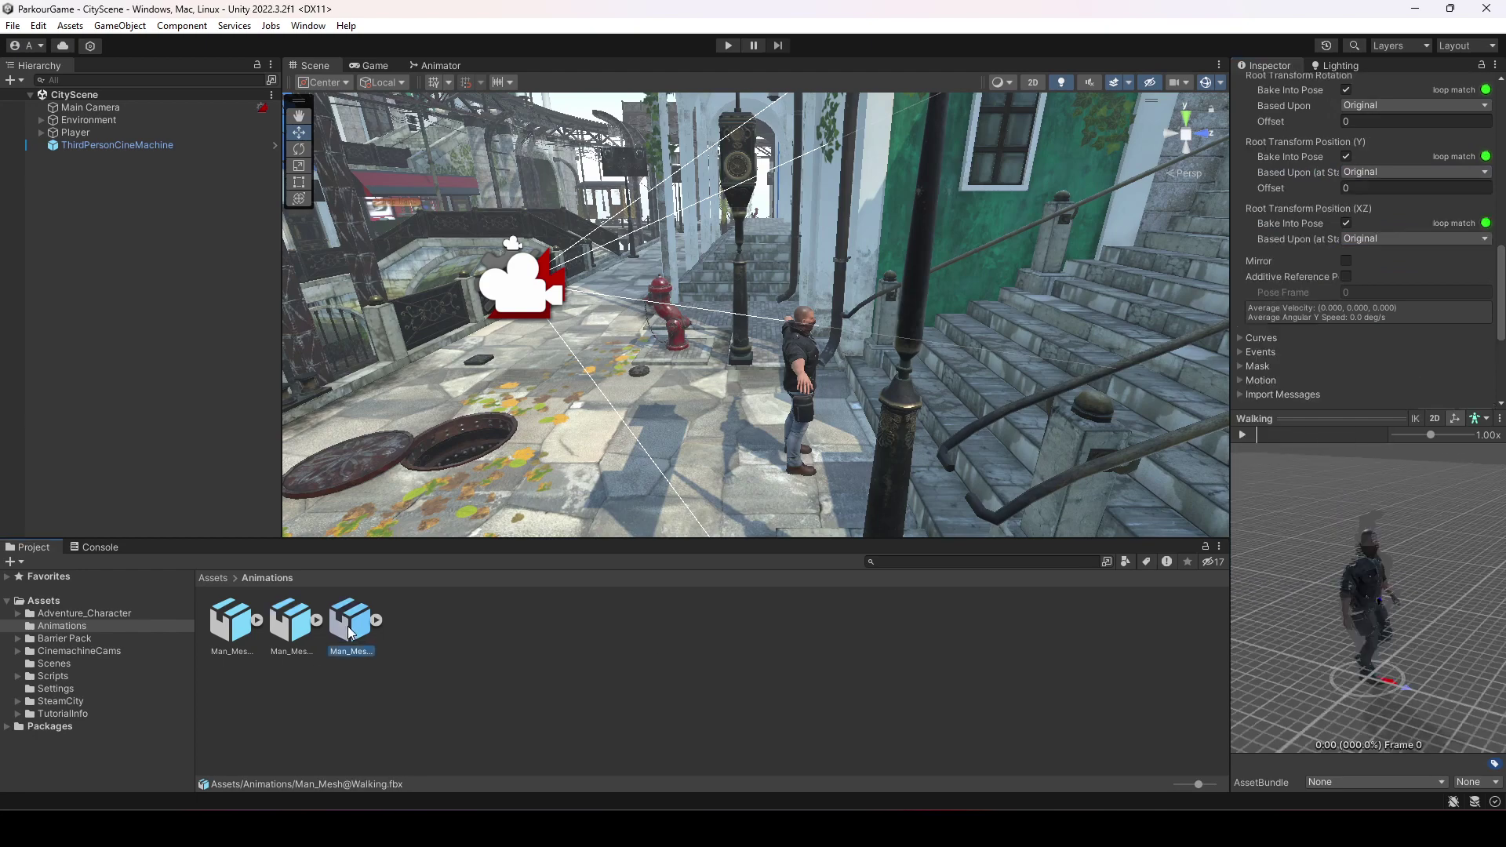
click(422, 648)
click(360, 610)
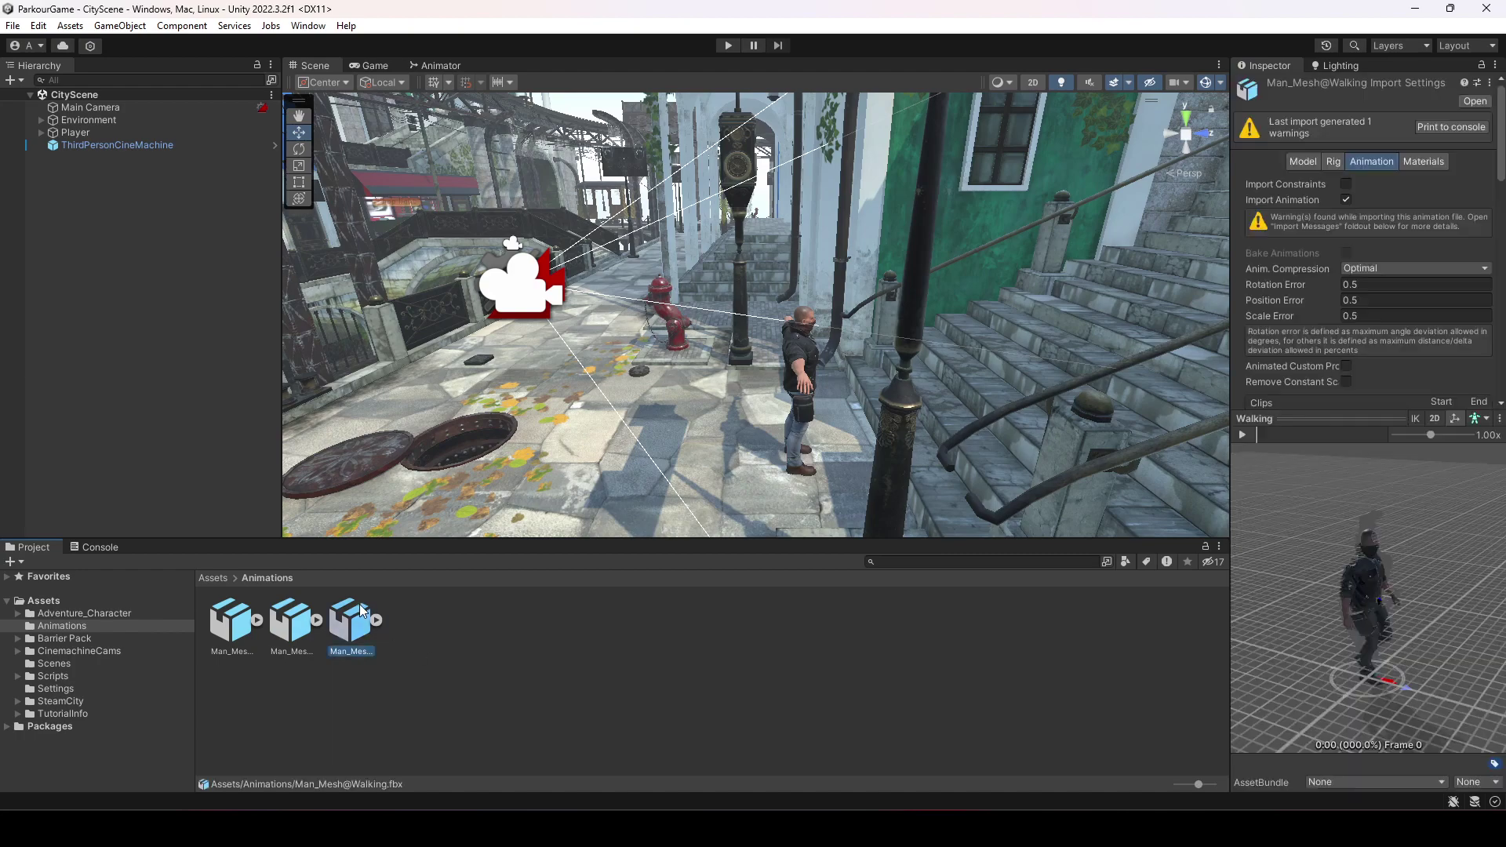
click(1243, 438)
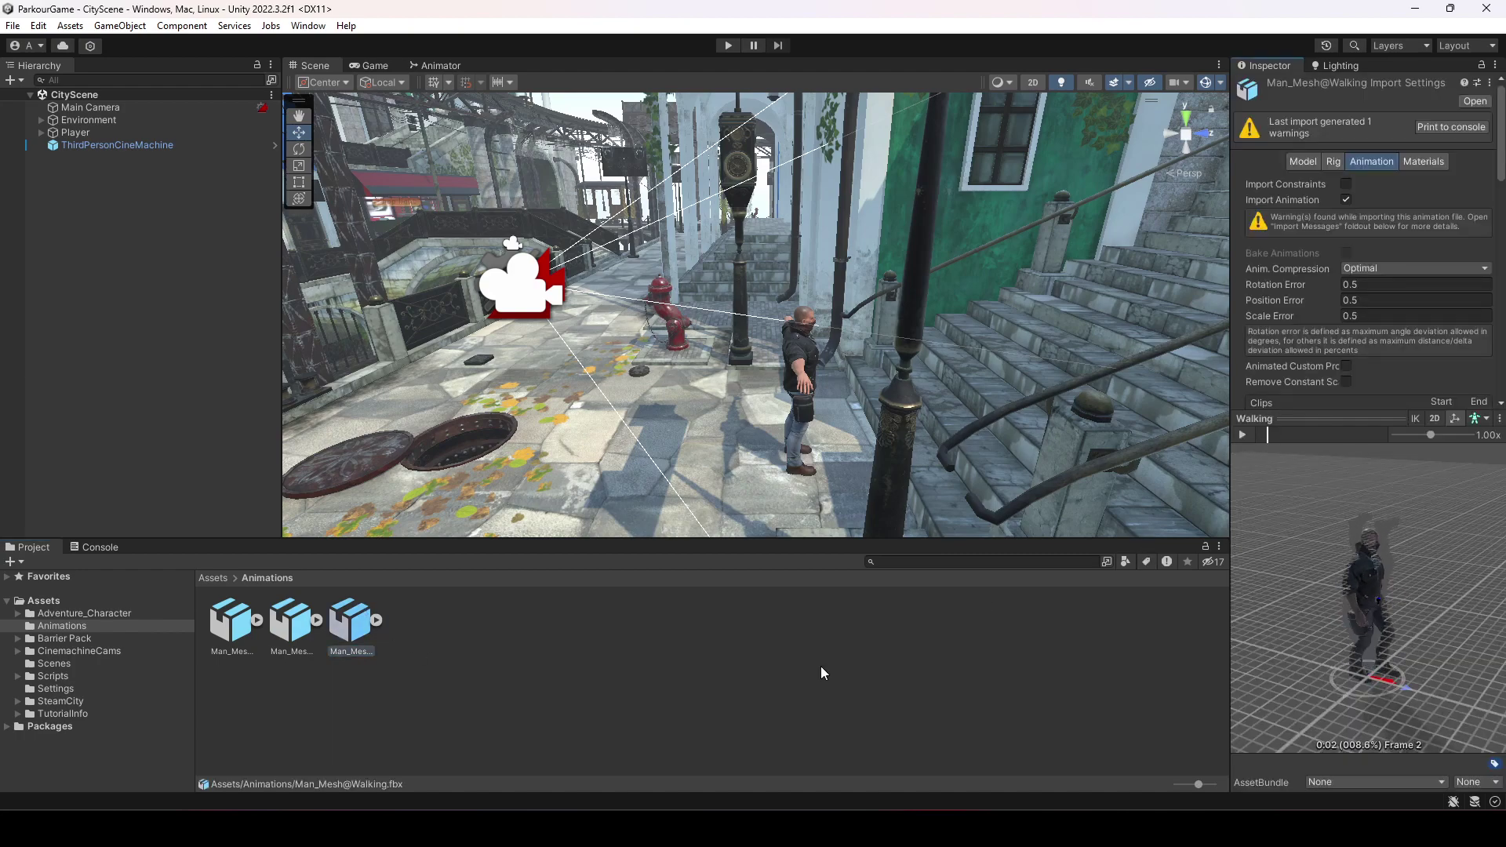
click(488, 675)
- Check the Animator view, then inspect the Player's Animator with its missing controller
click(429, 66)
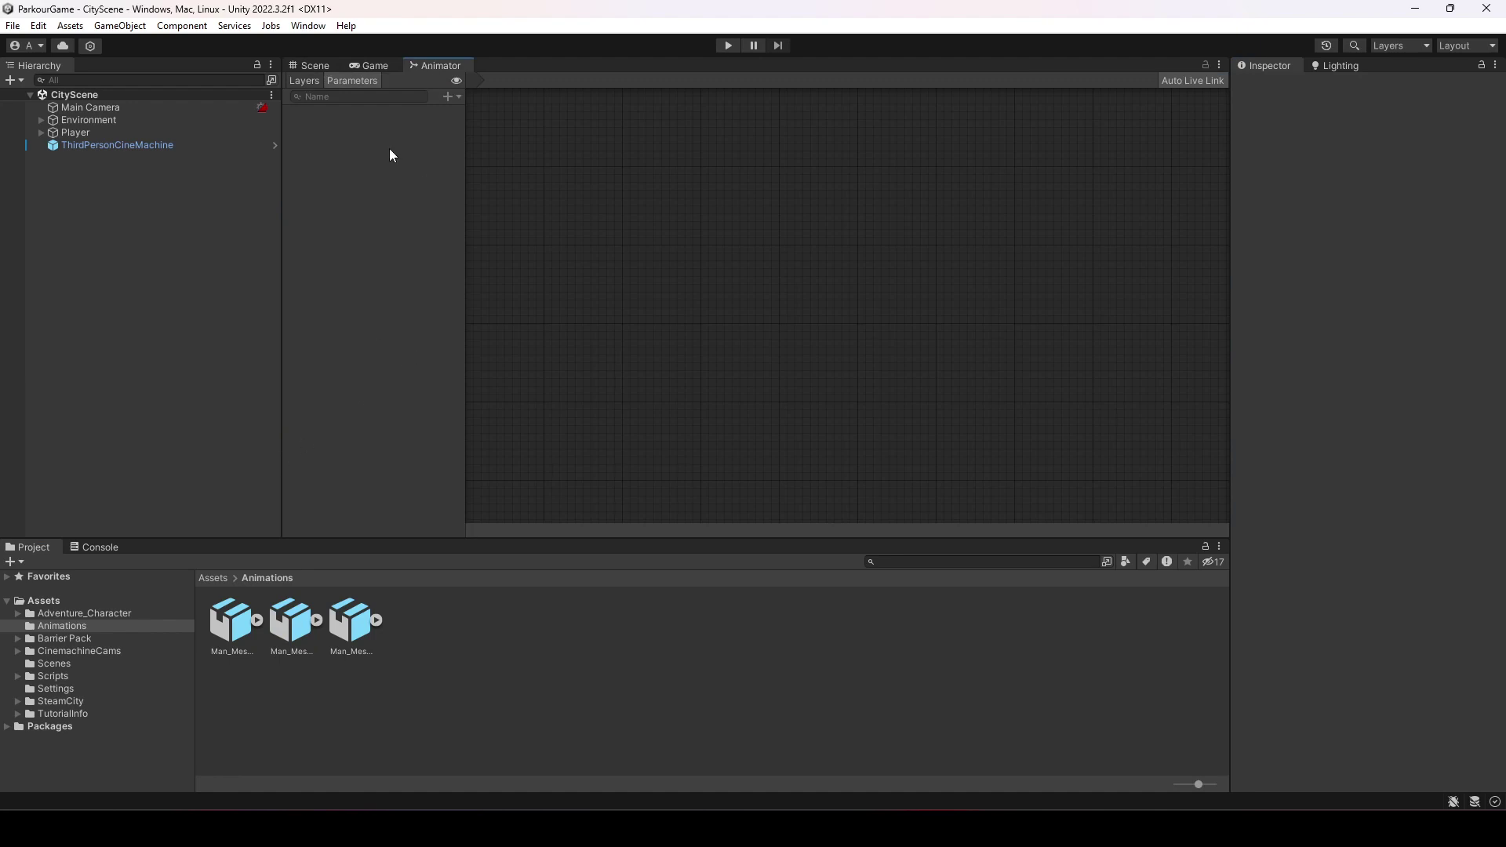
click(318, 67)
click(122, 133)
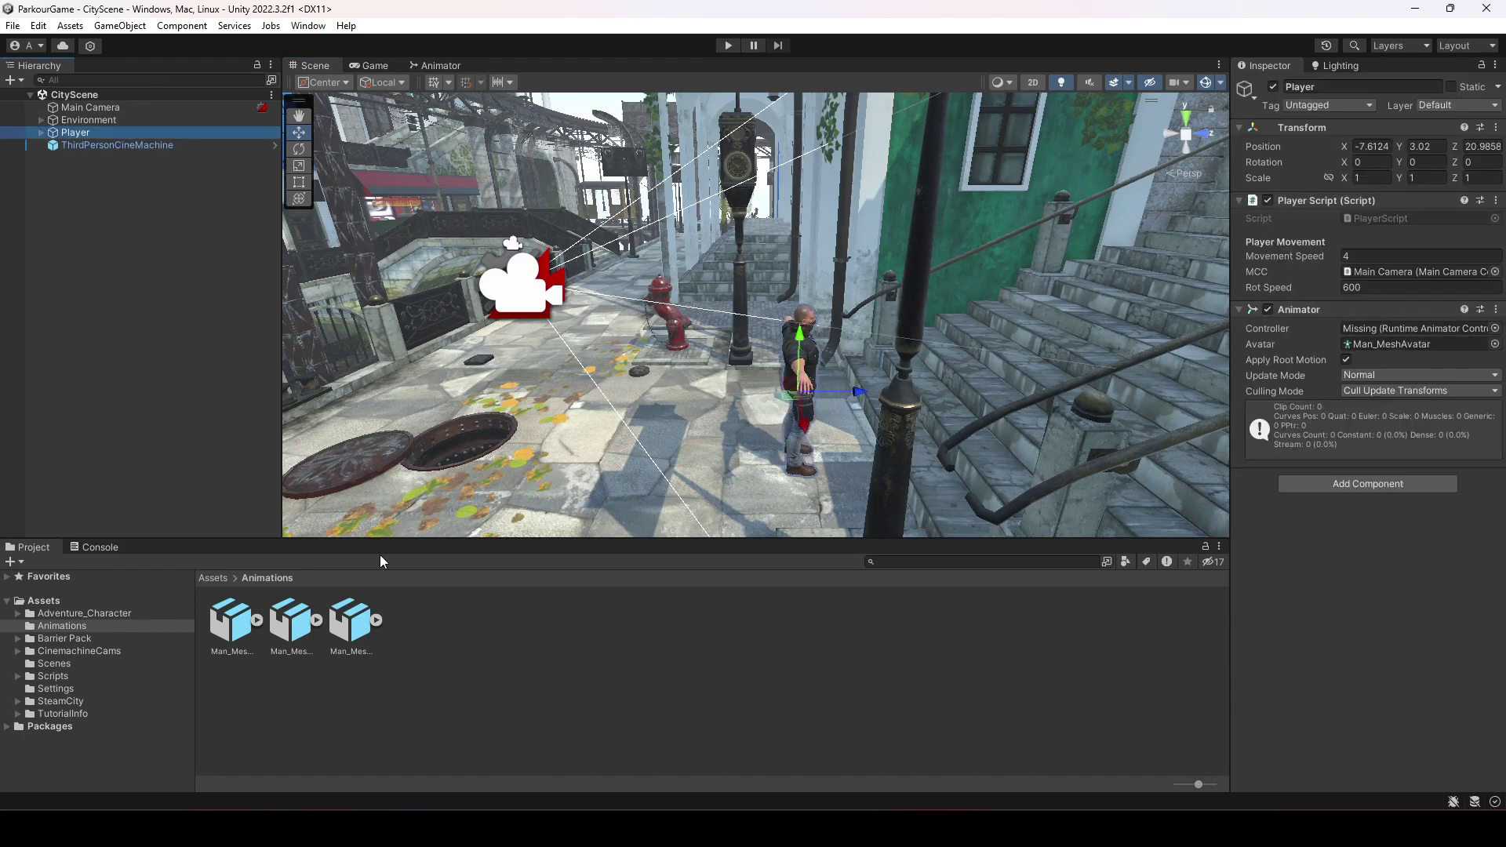
click(133, 625)
- Create an Animator Controller named PlayerController in the Animations folder
right_click(489, 676)
mouse_move(666, 240)
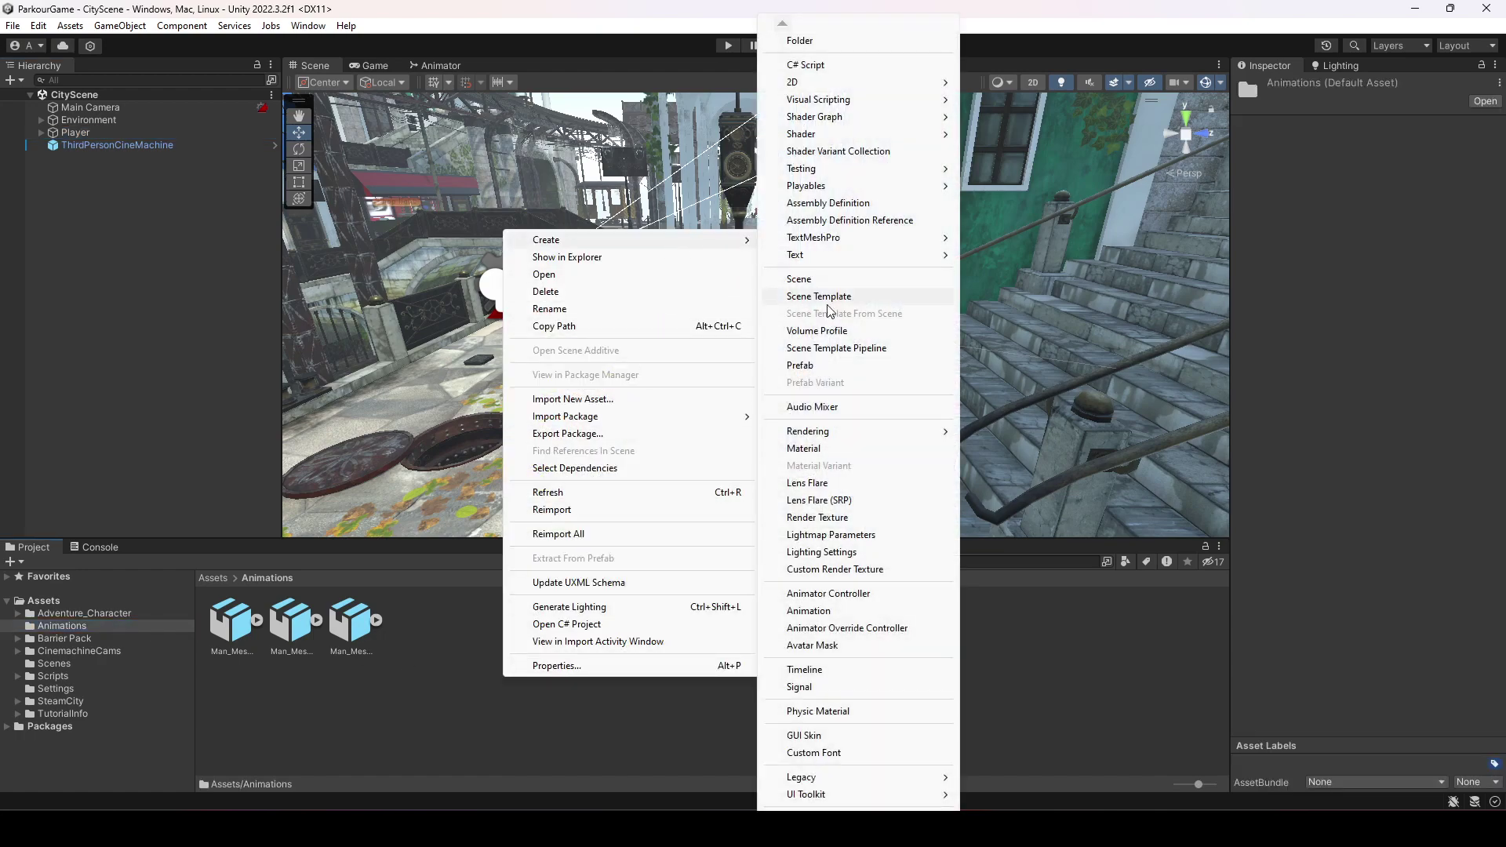
click(837, 595)
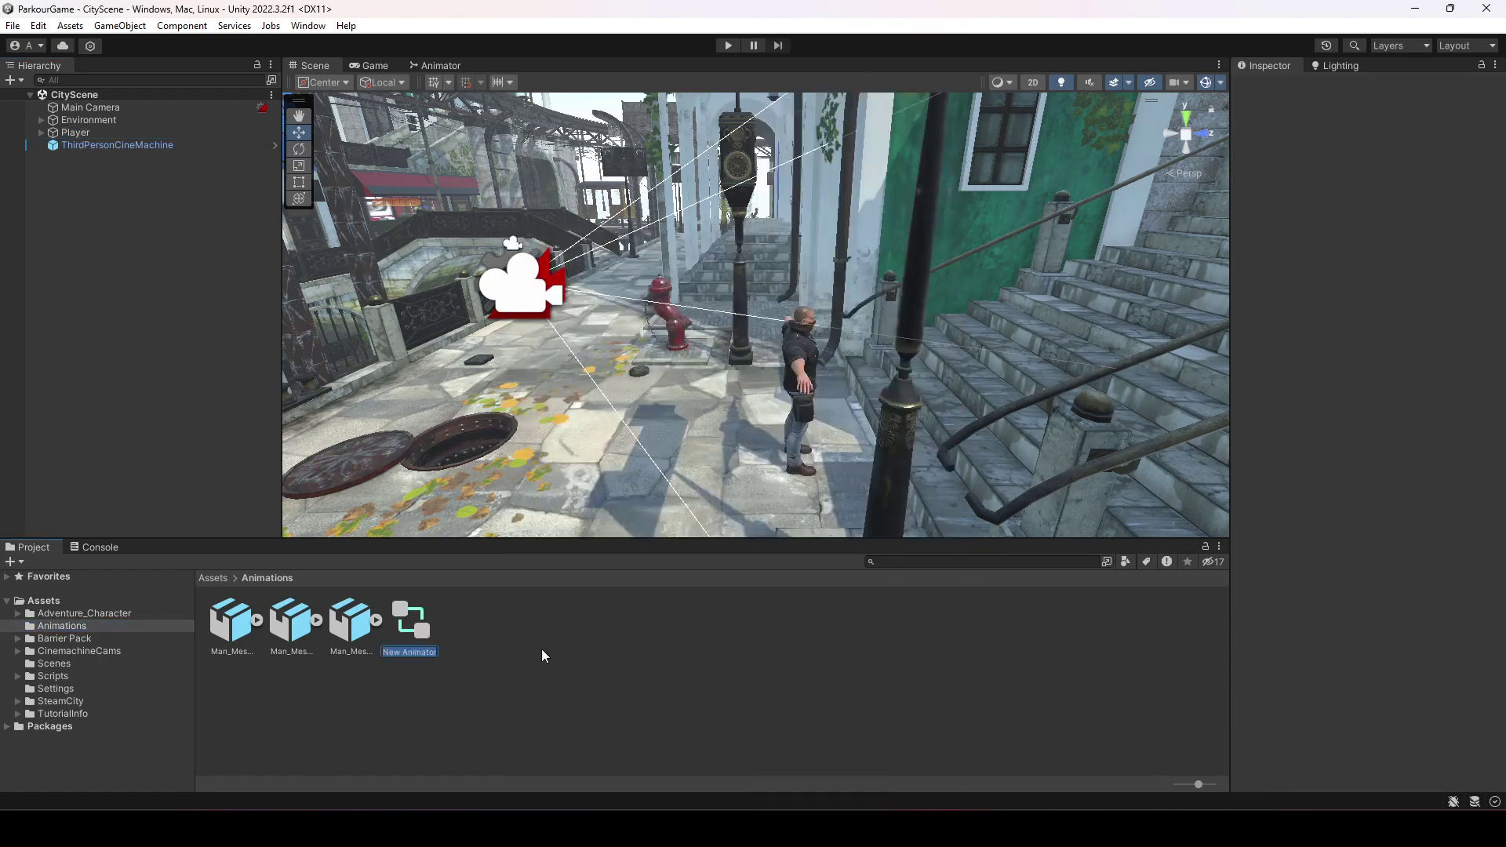
text(Player)
text(COntroller)
key(Return)
- Assign PlayerController to the Player's Animator Controller field and open it in the Animator
click(75, 132)
drag(420, 626, 1404, 339)
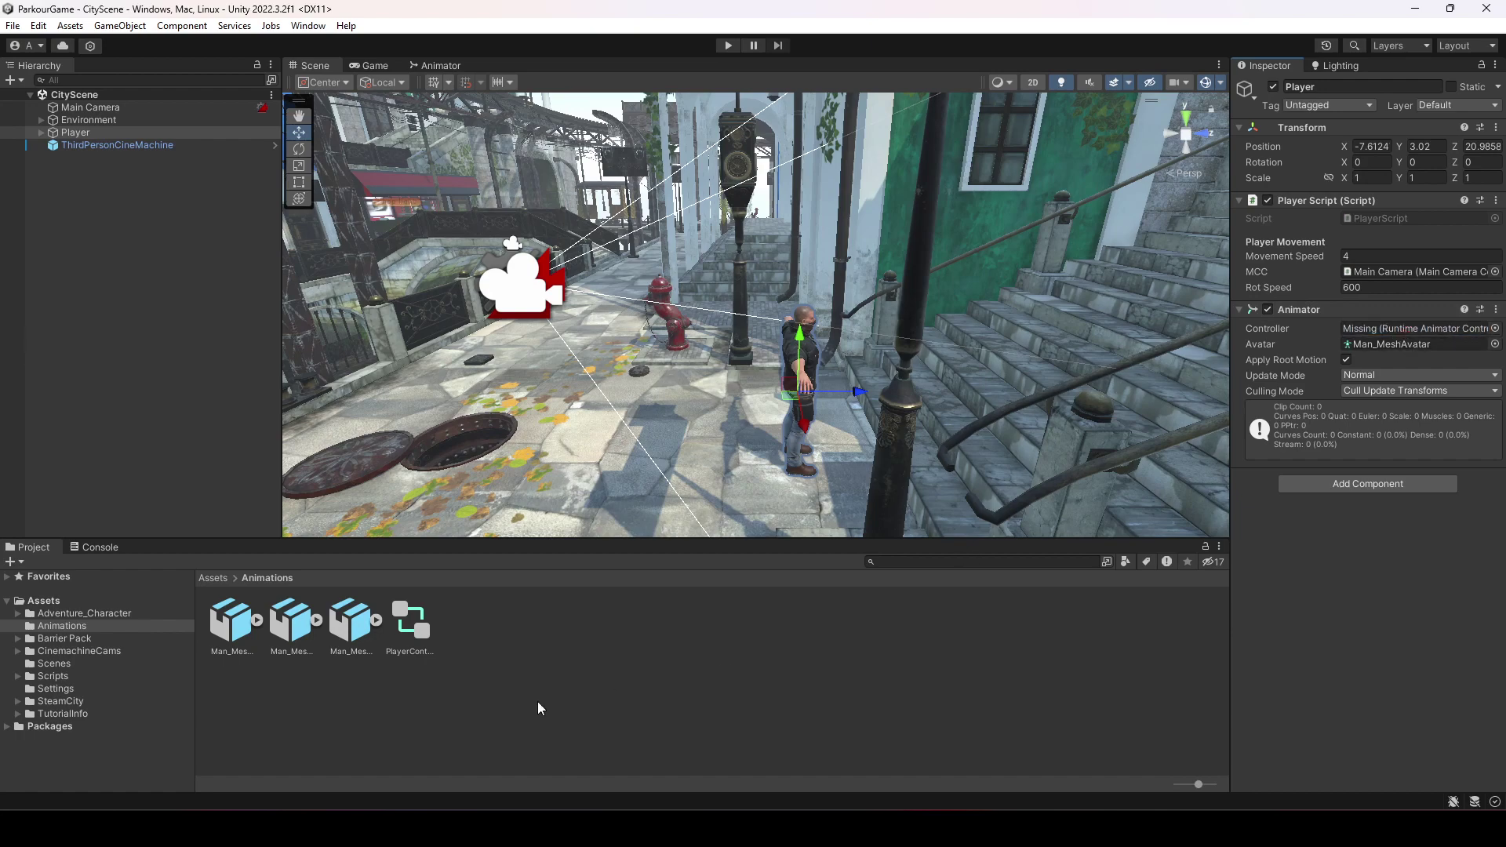
double_click(401, 637)
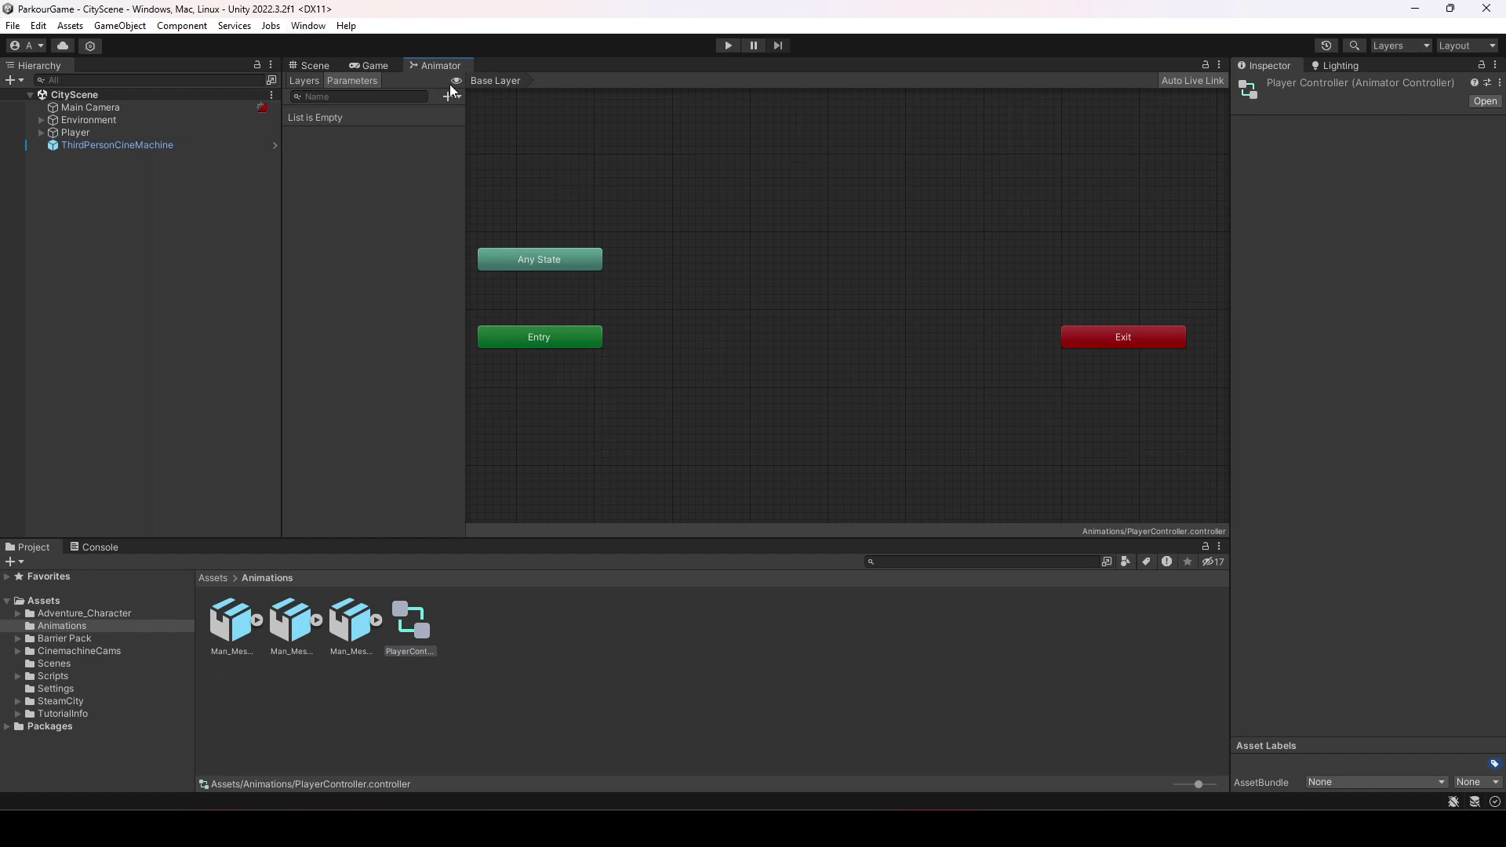
- Open the Animator window via Window > Animation and select PlayerController
click(308, 26)
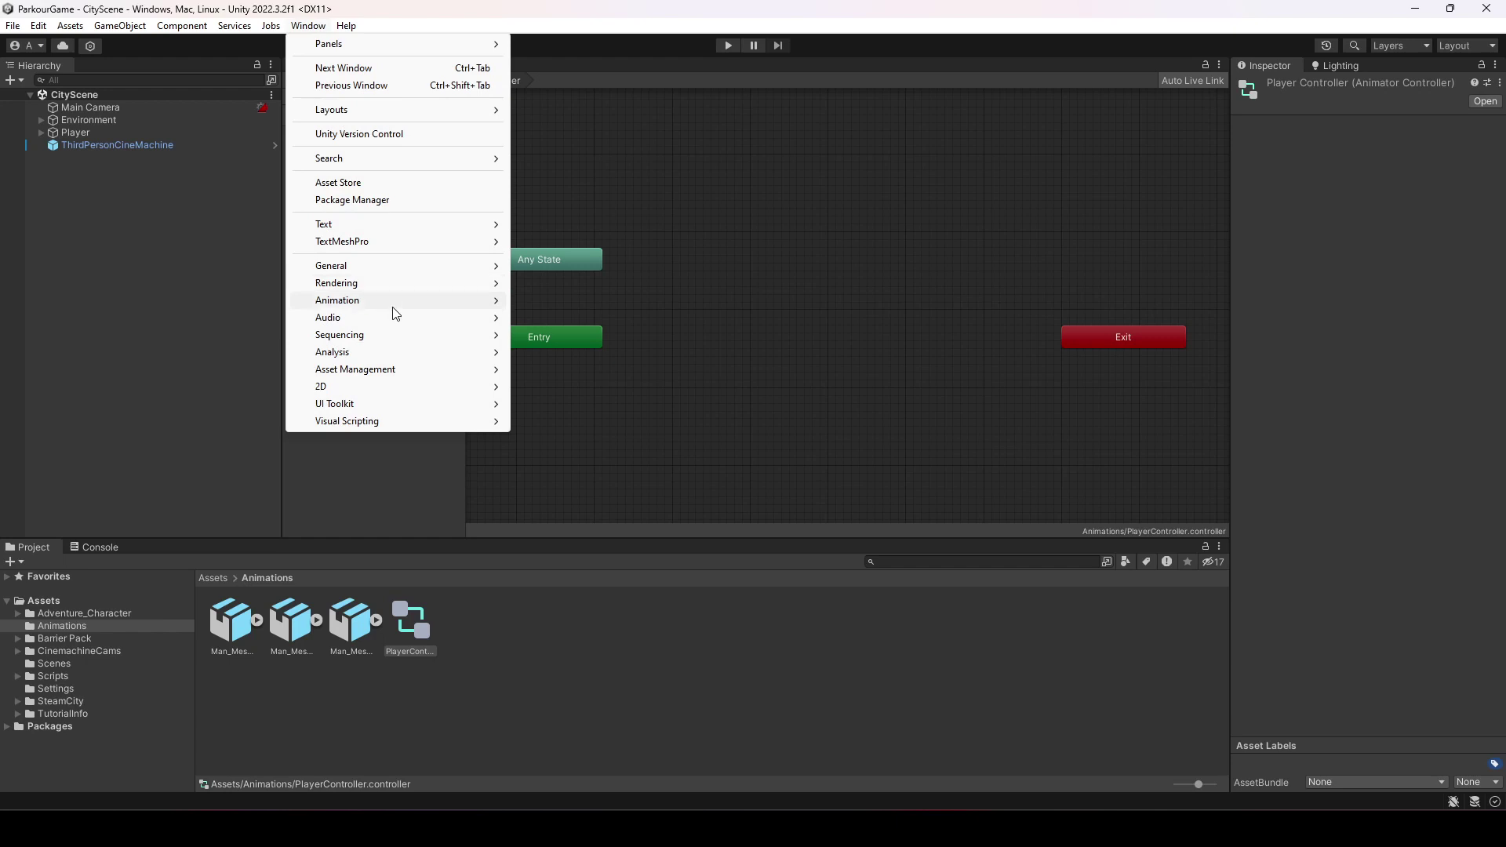
mouse_move(392, 302)
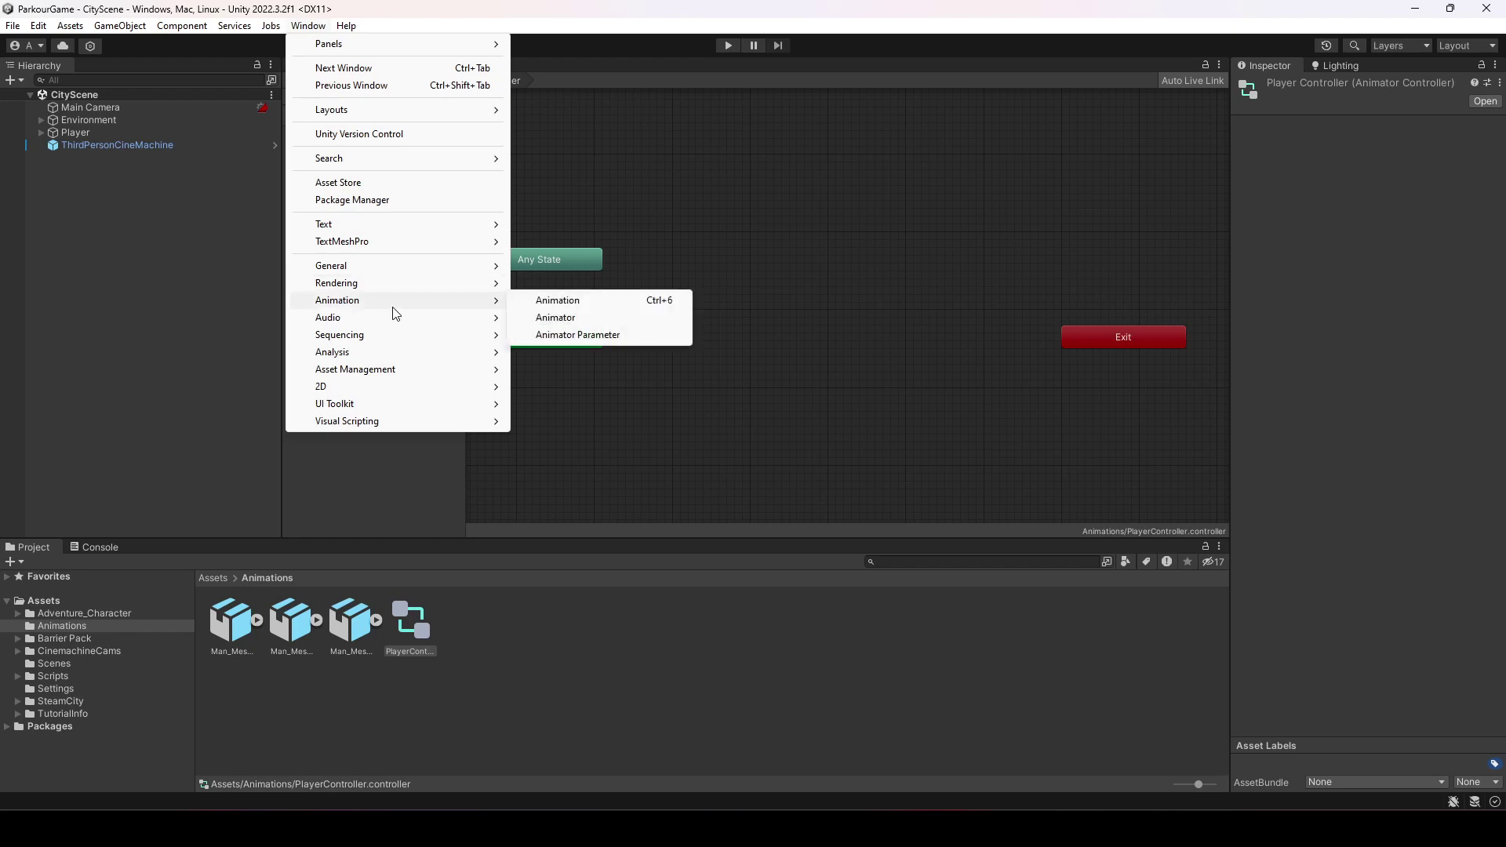
click(577, 318)
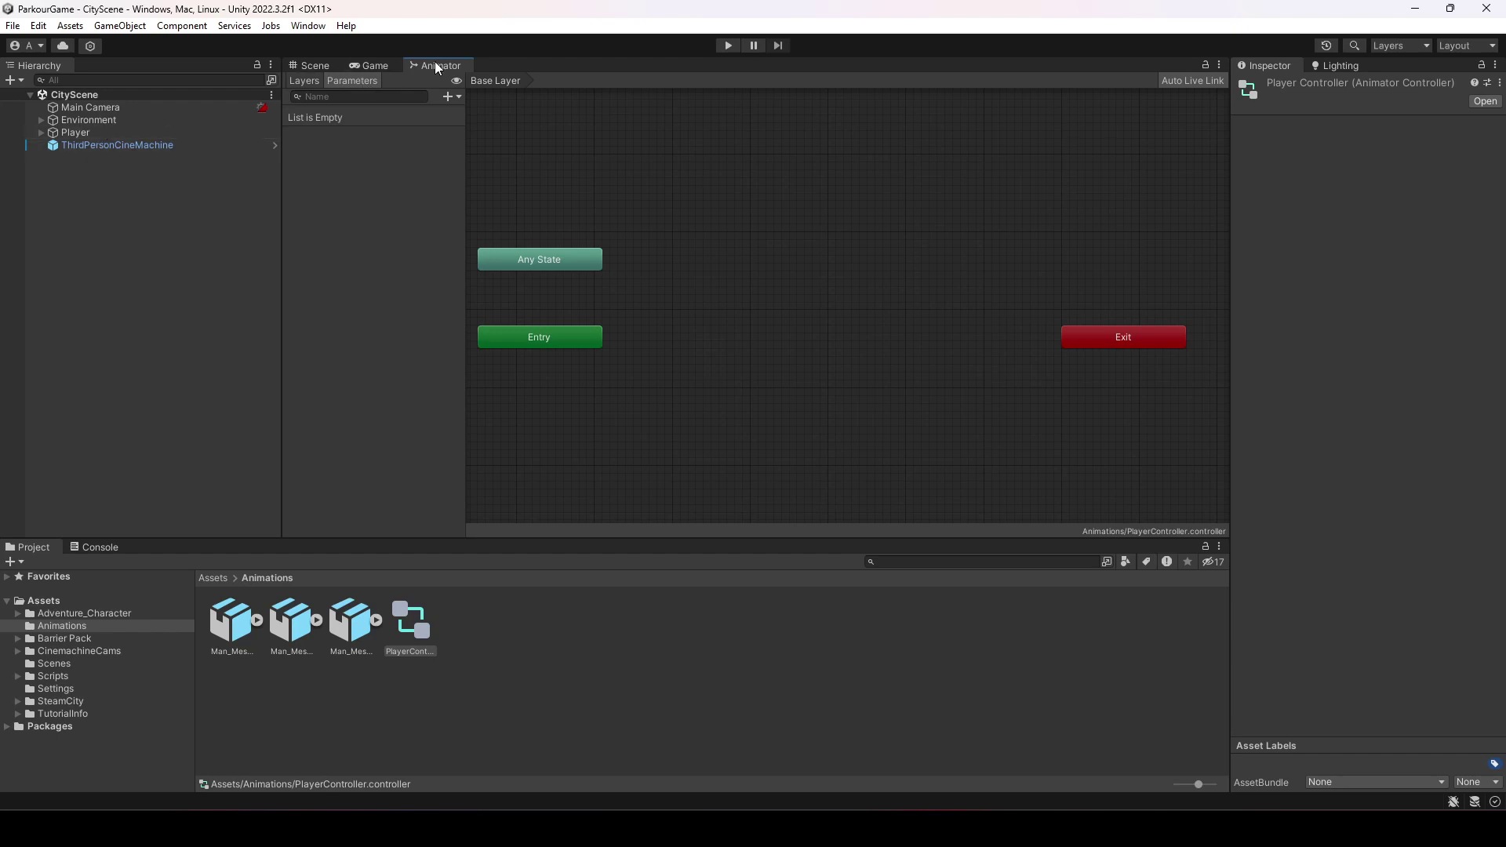
click(135, 134)
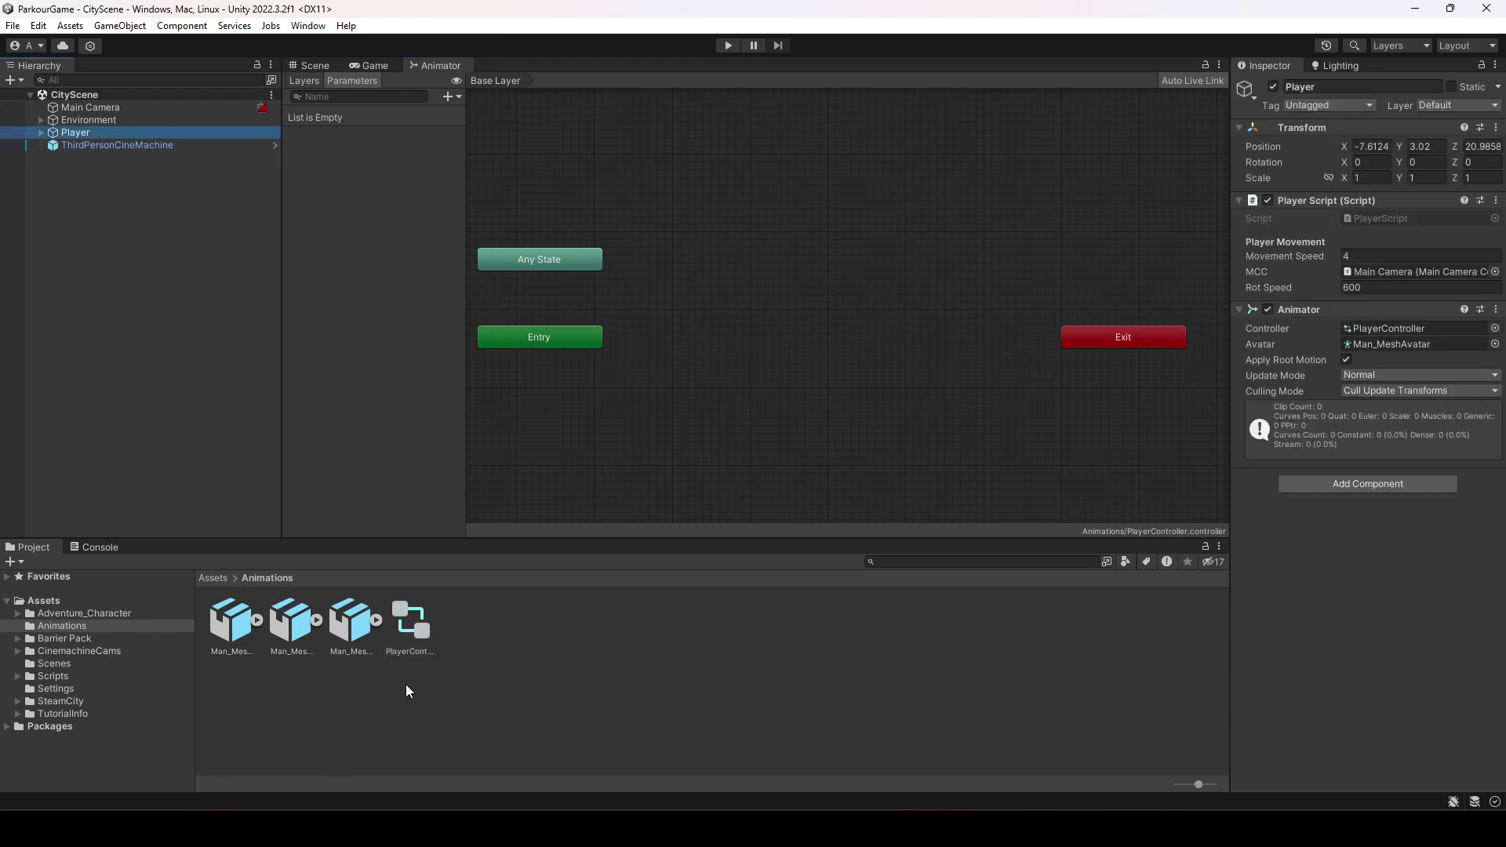
click(408, 628)
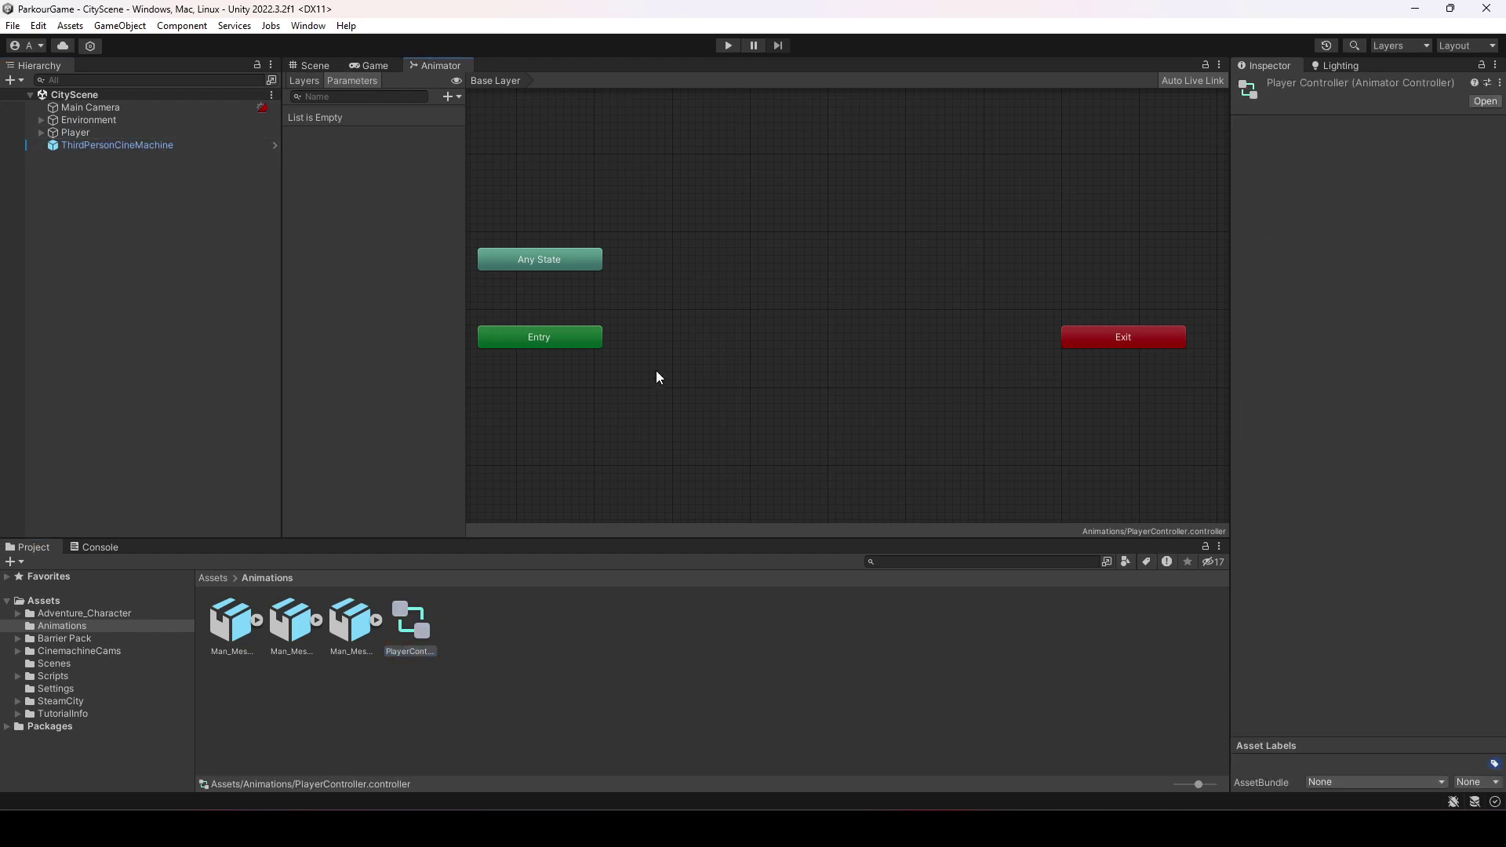
- Stack the Entry, Any State and Exit nodes together at the top centre of the graph
drag(558, 342, 808, 149)
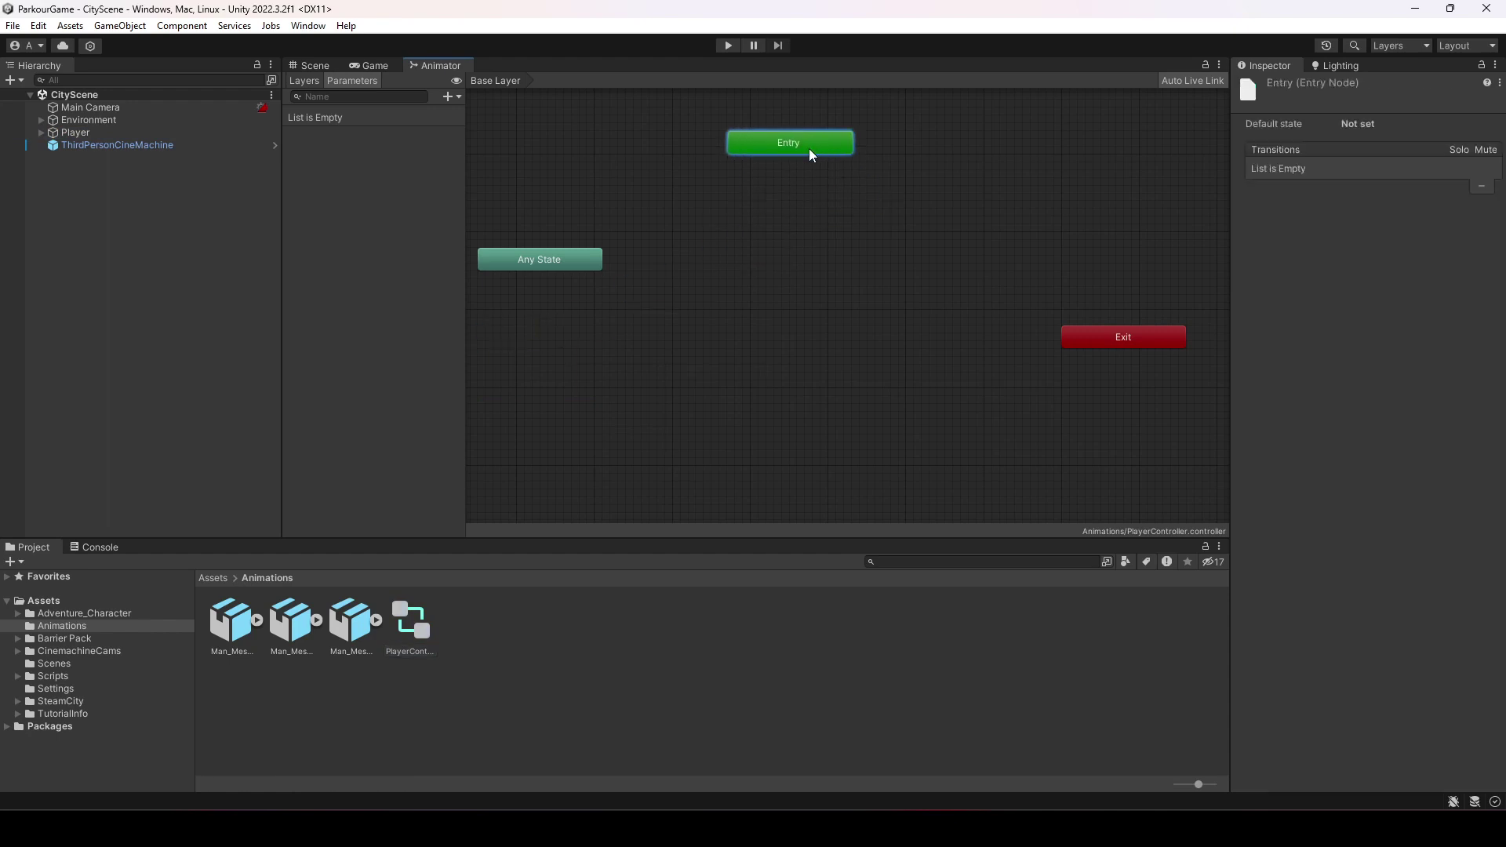
drag(573, 271, 828, 130)
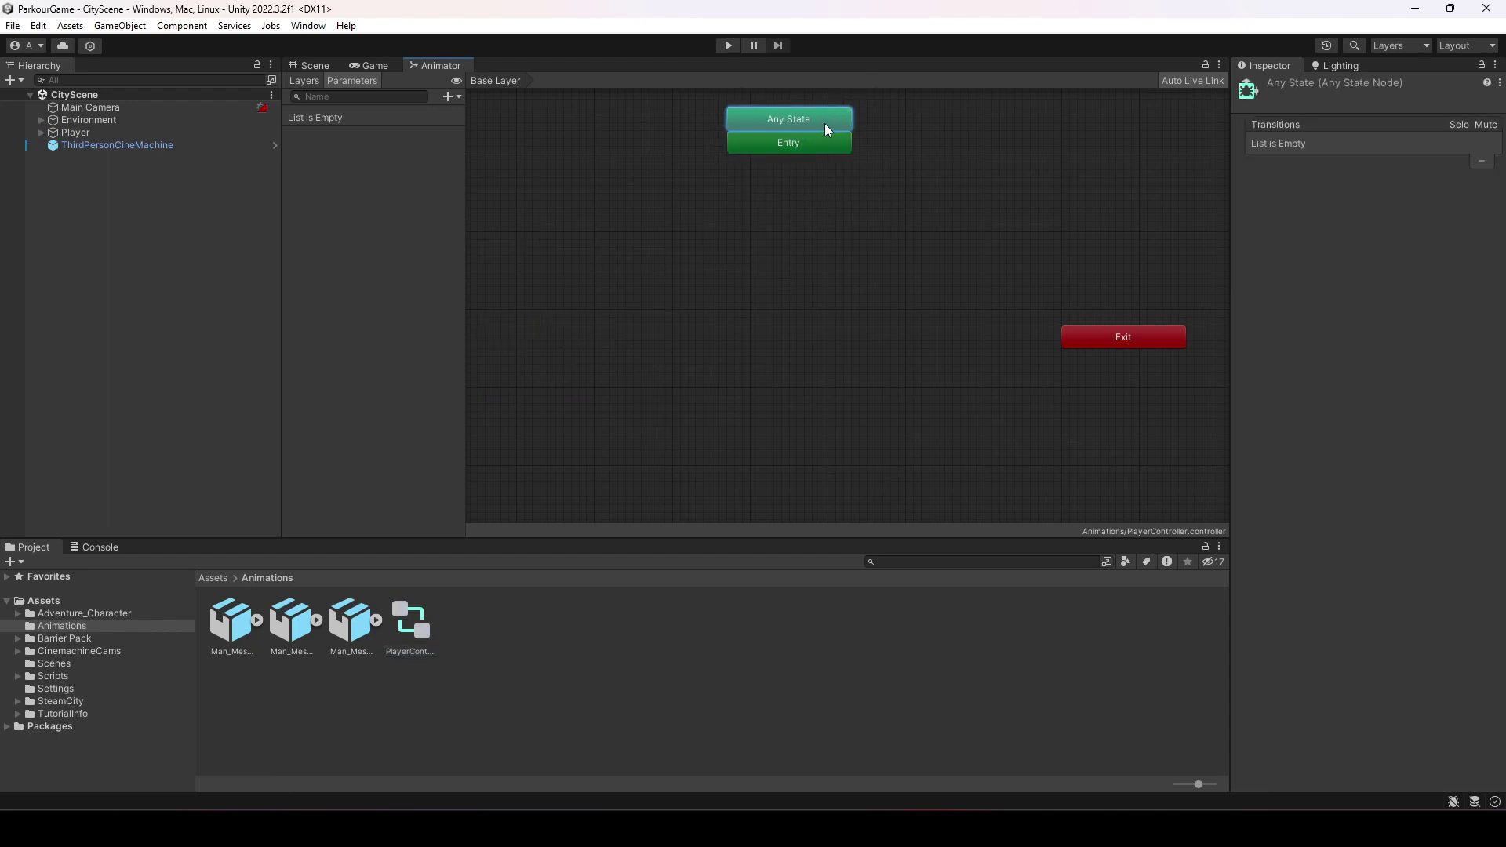
drag(1124, 337, 789, 99)
click(742, 339)
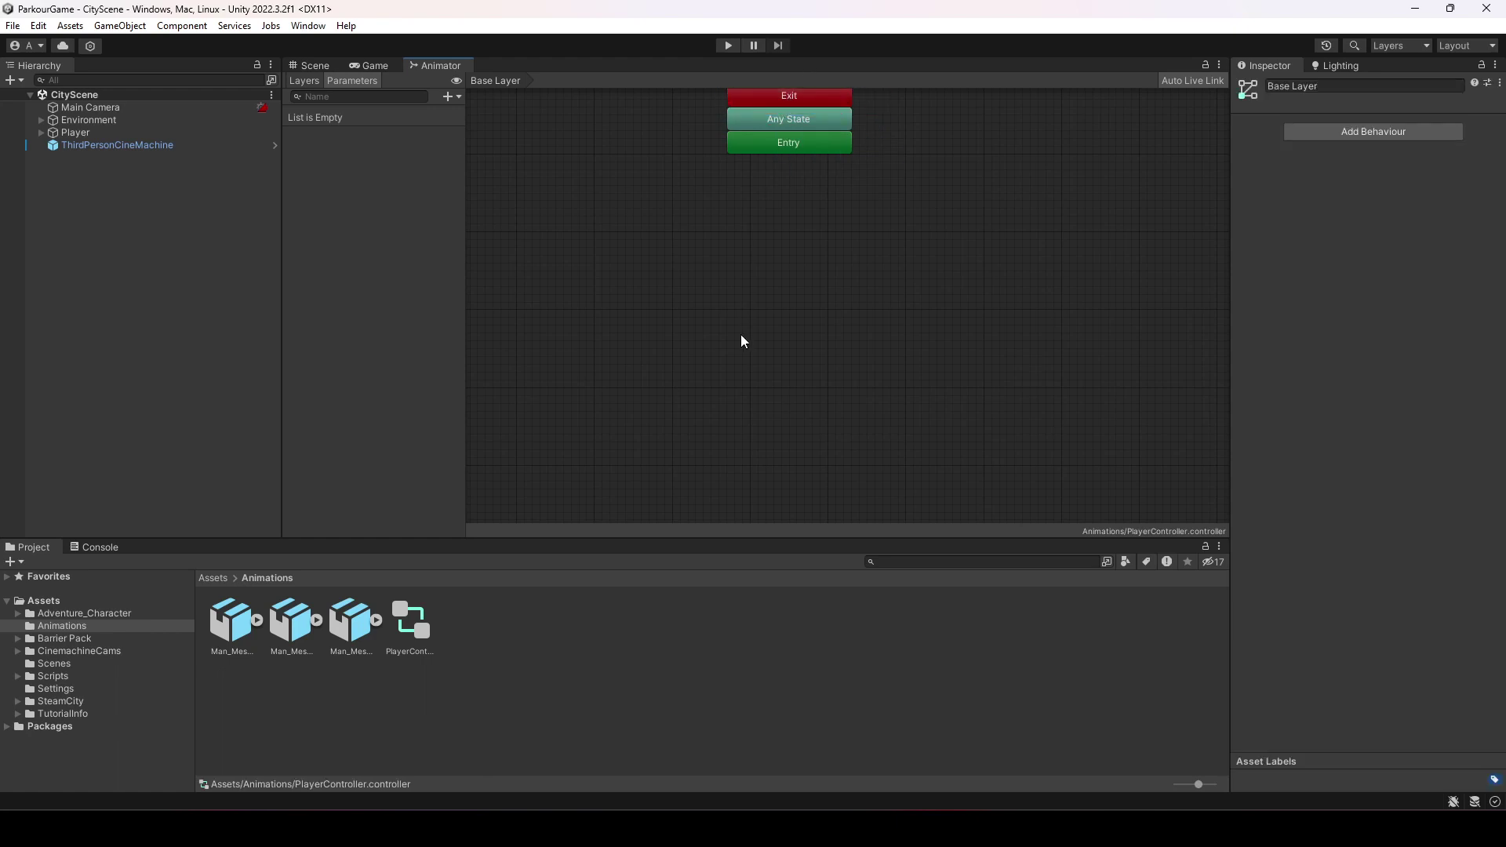
- Create a new blend tree state under Entry and name it Basic Locomotion
right_click(737, 237)
mouse_move(766, 248)
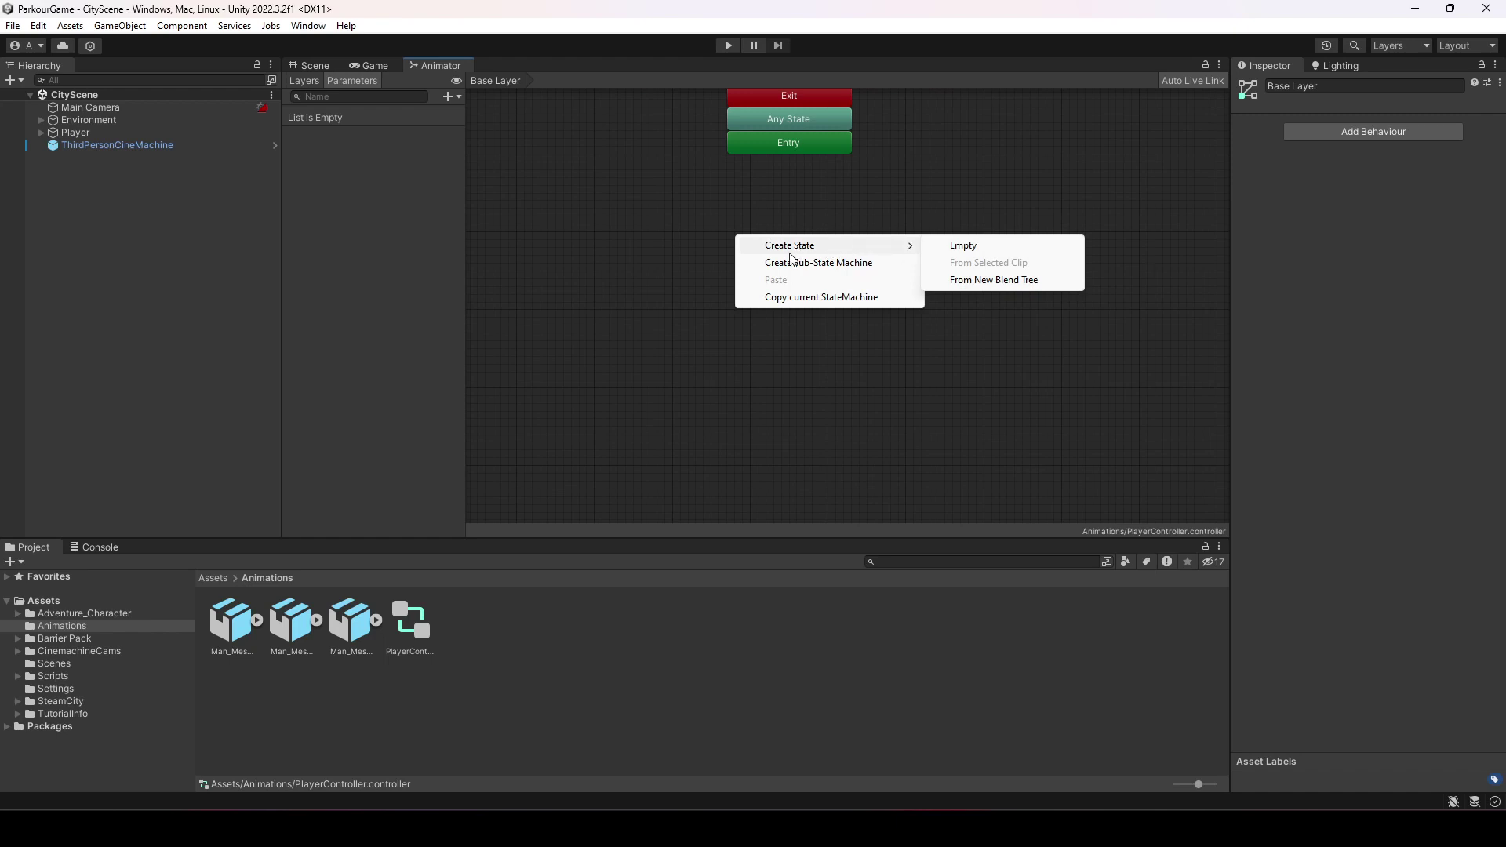
click(984, 282)
drag(825, 252, 799, 226)
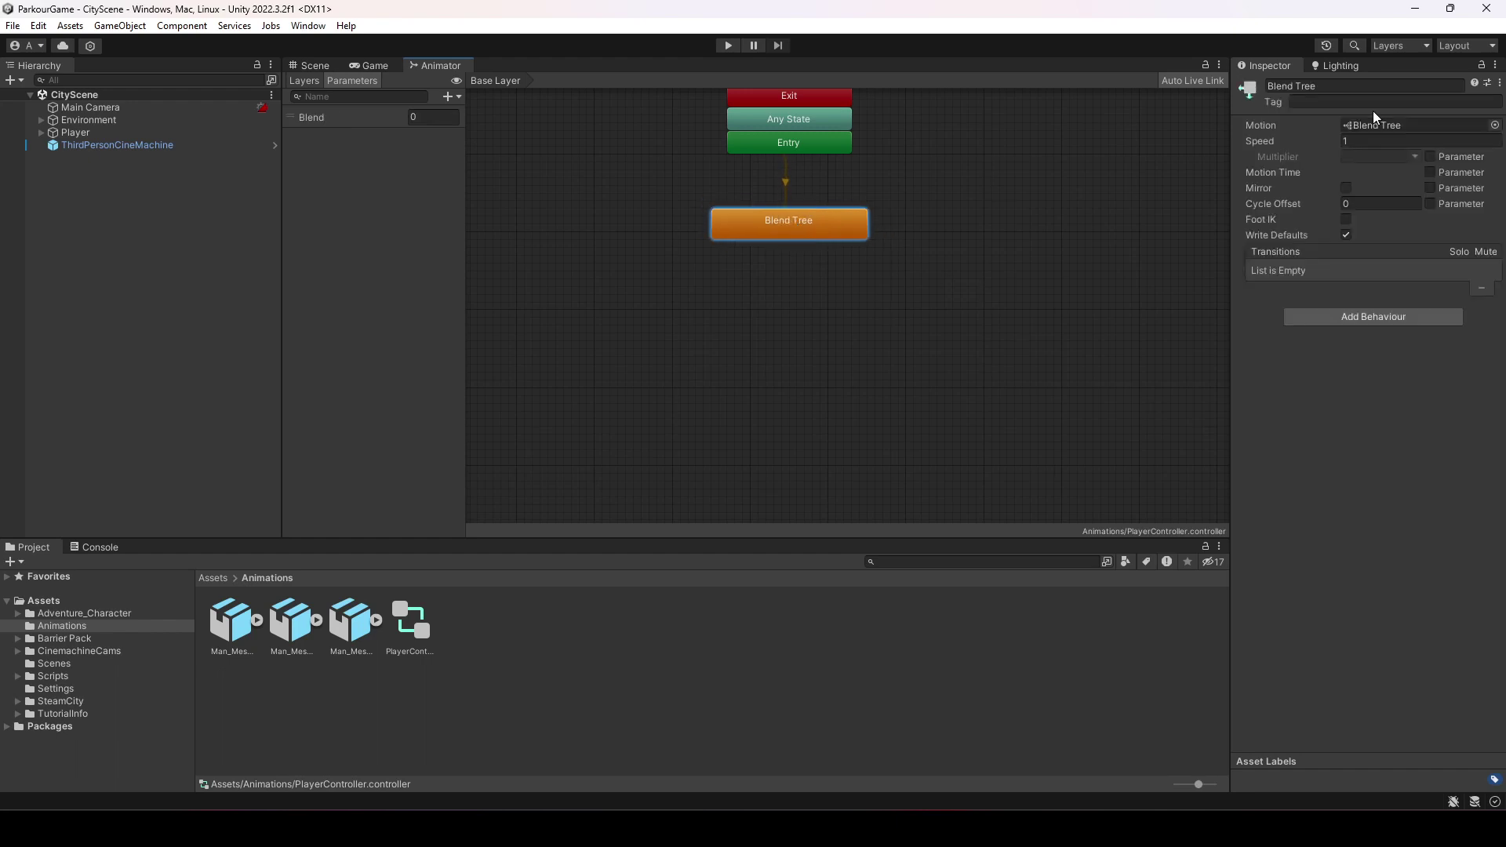
click(1328, 84)
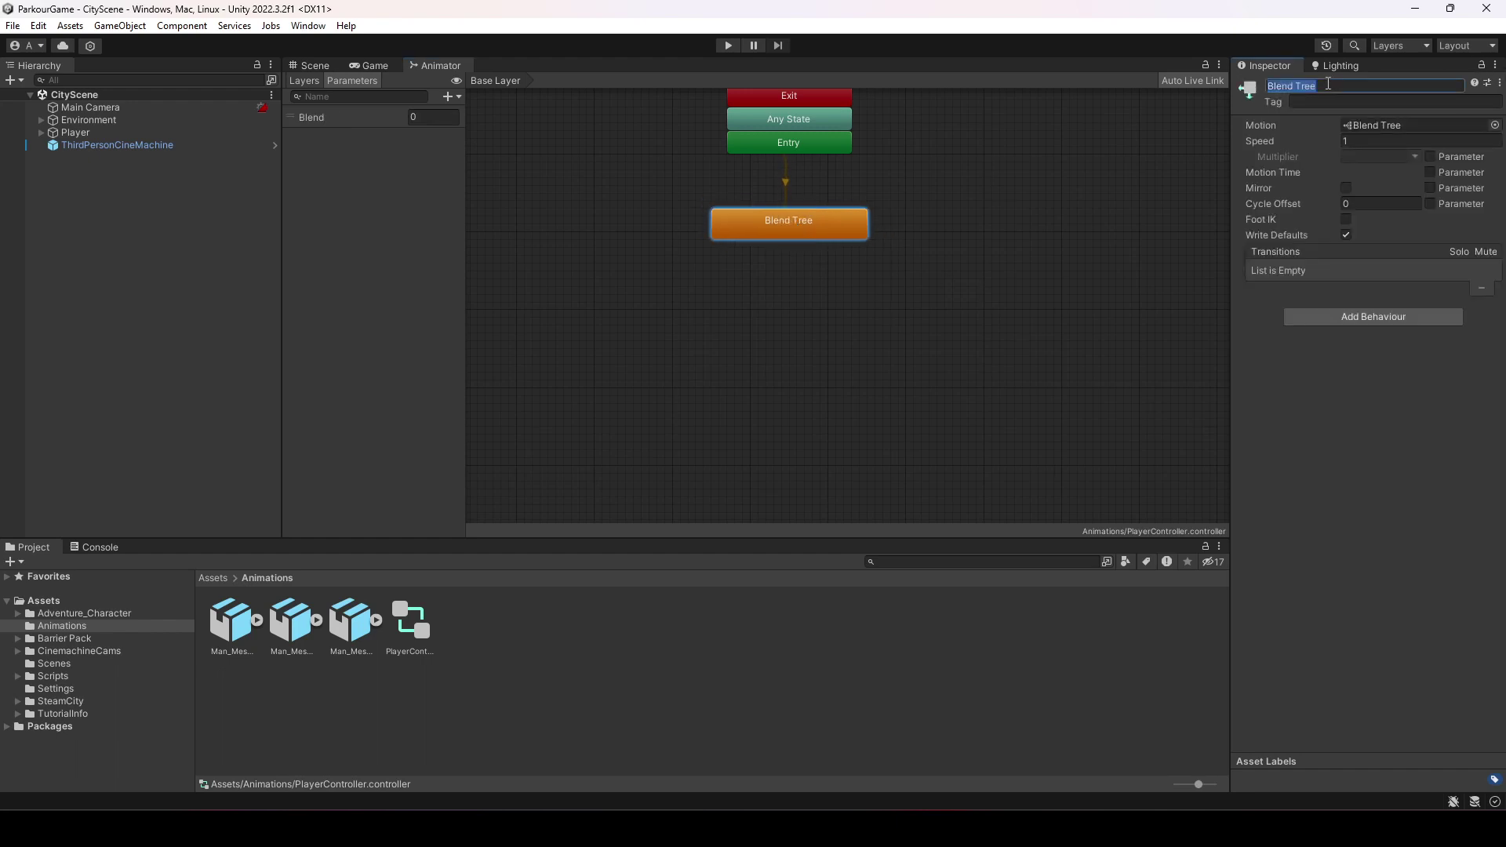
text(Basic Locomotion)
key(Return)
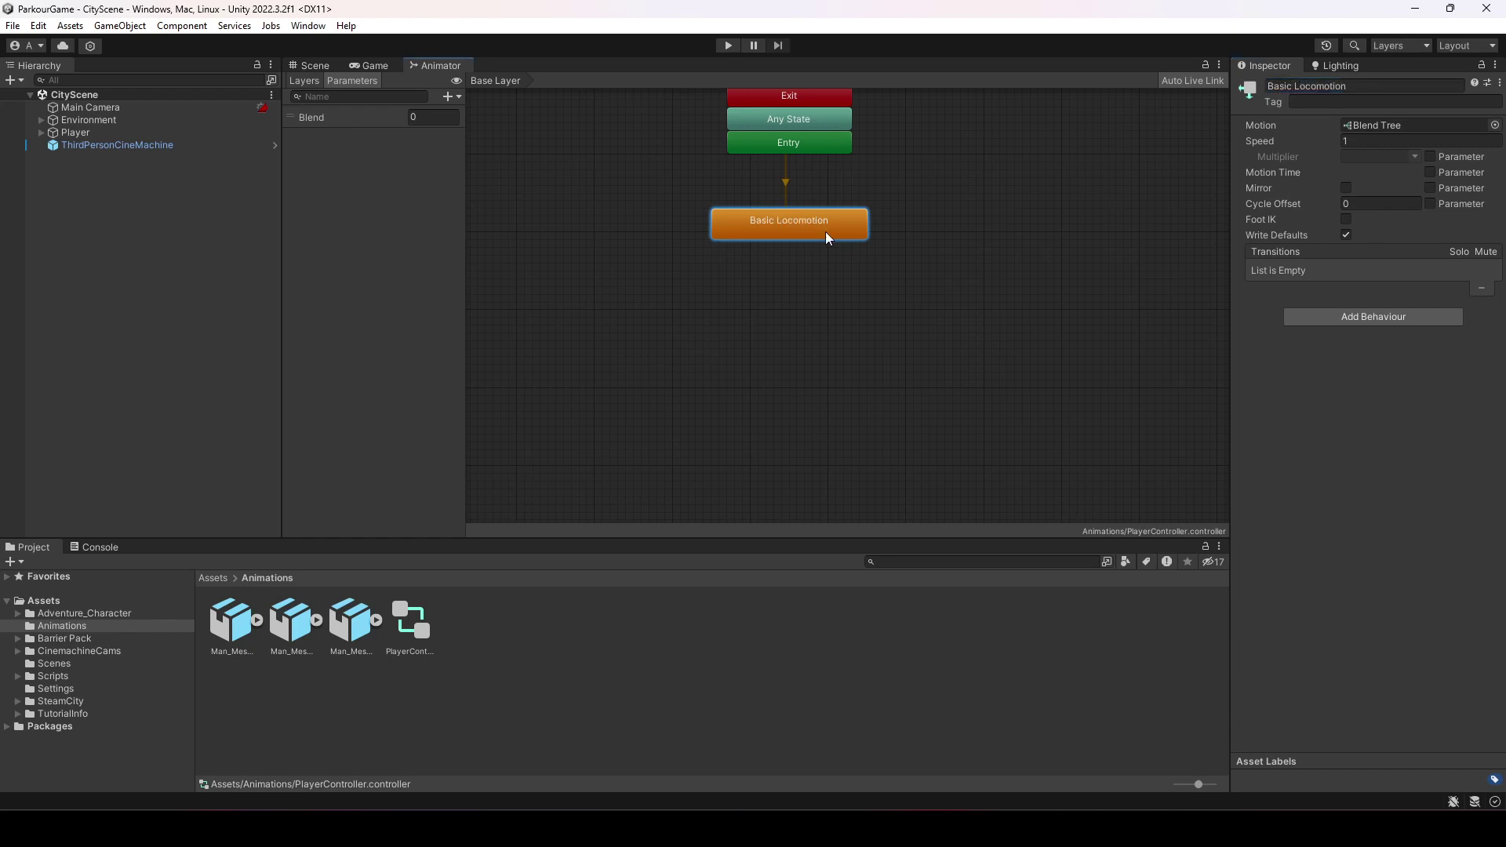
- Inside Basic Locomotion, rename the Blend parameter to movementValue and select the Blend Tree node
double_click(826, 233)
drag(819, 316, 757, 330)
double_click(327, 119)
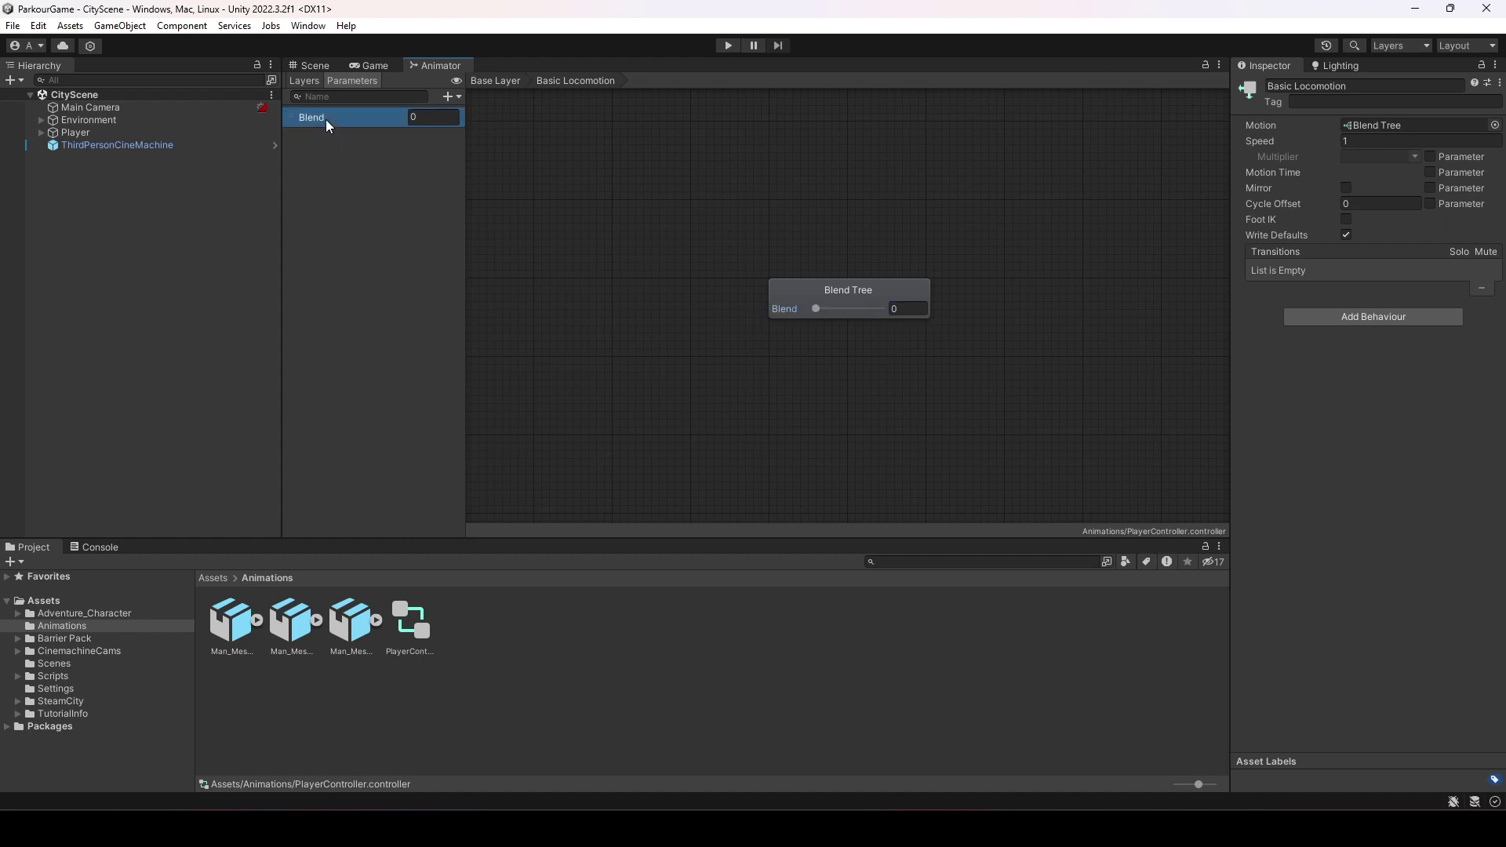
text(movementValue)
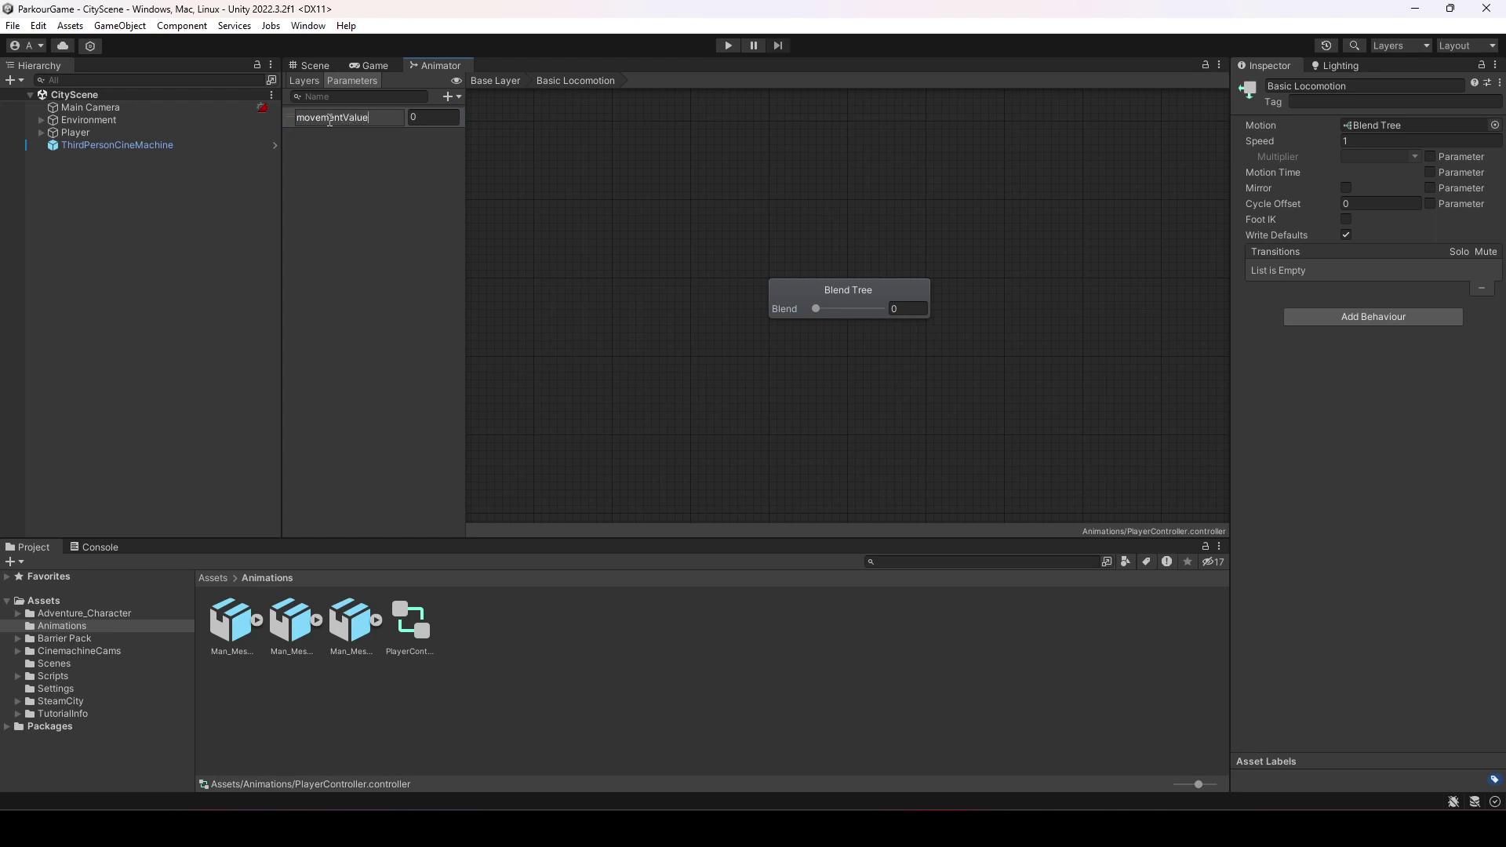
key(Return)
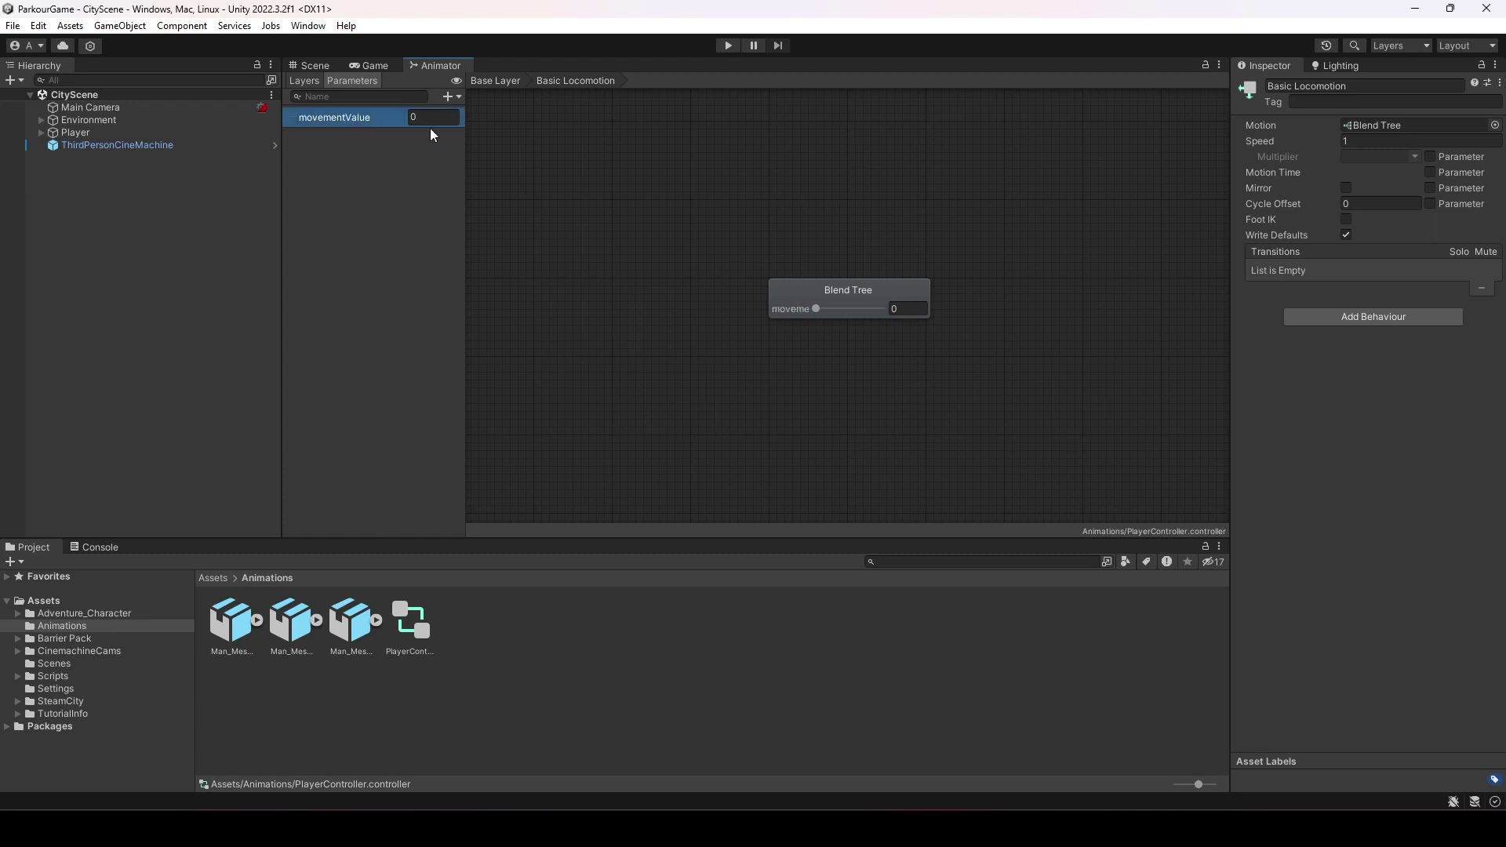
click(837, 298)
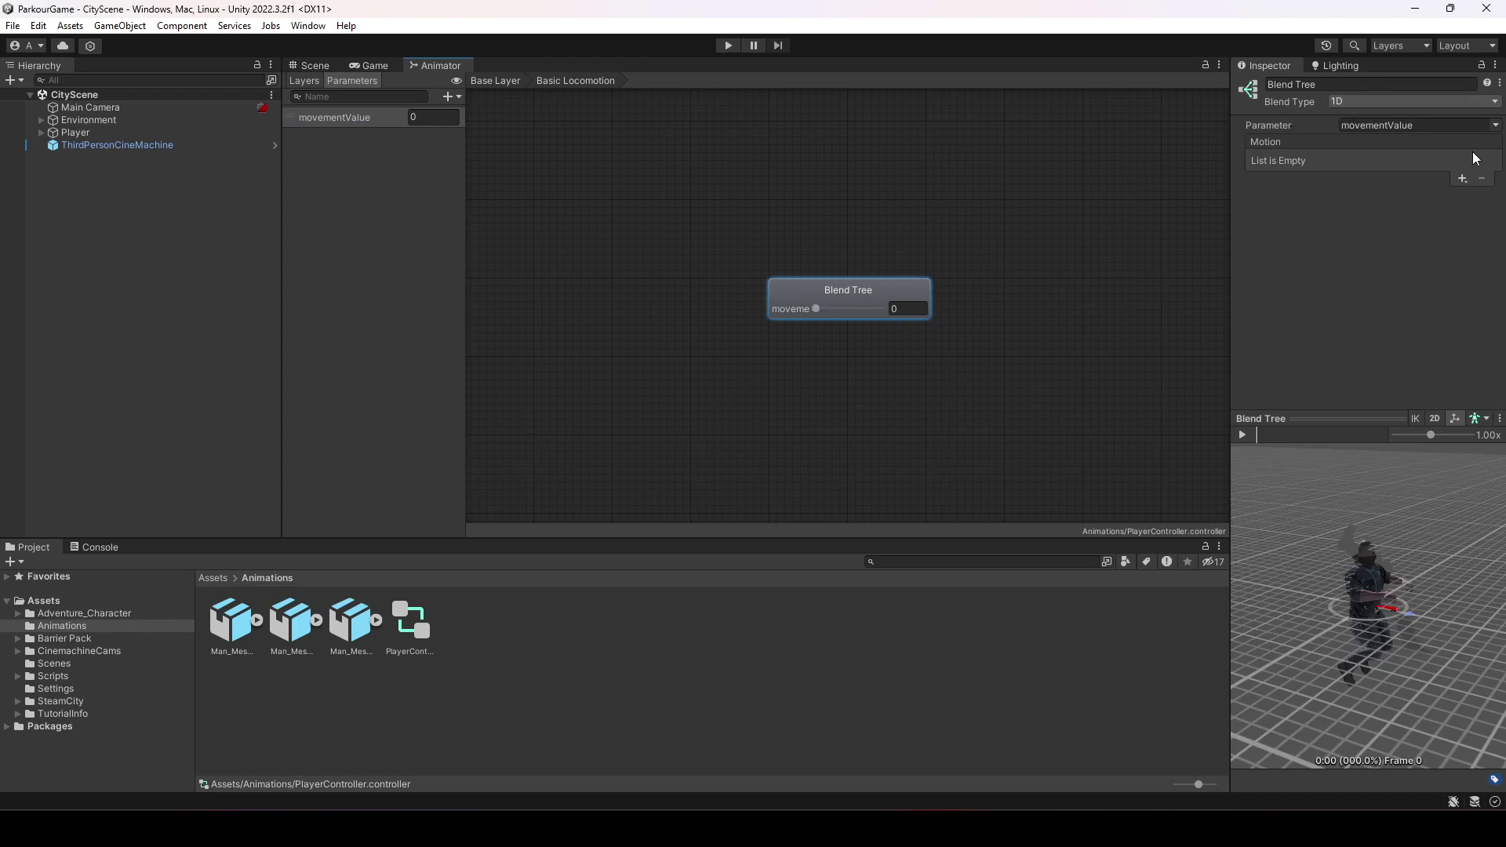
- Add three motion fields to the Basic Locomotion blend tree
click(1462, 179)
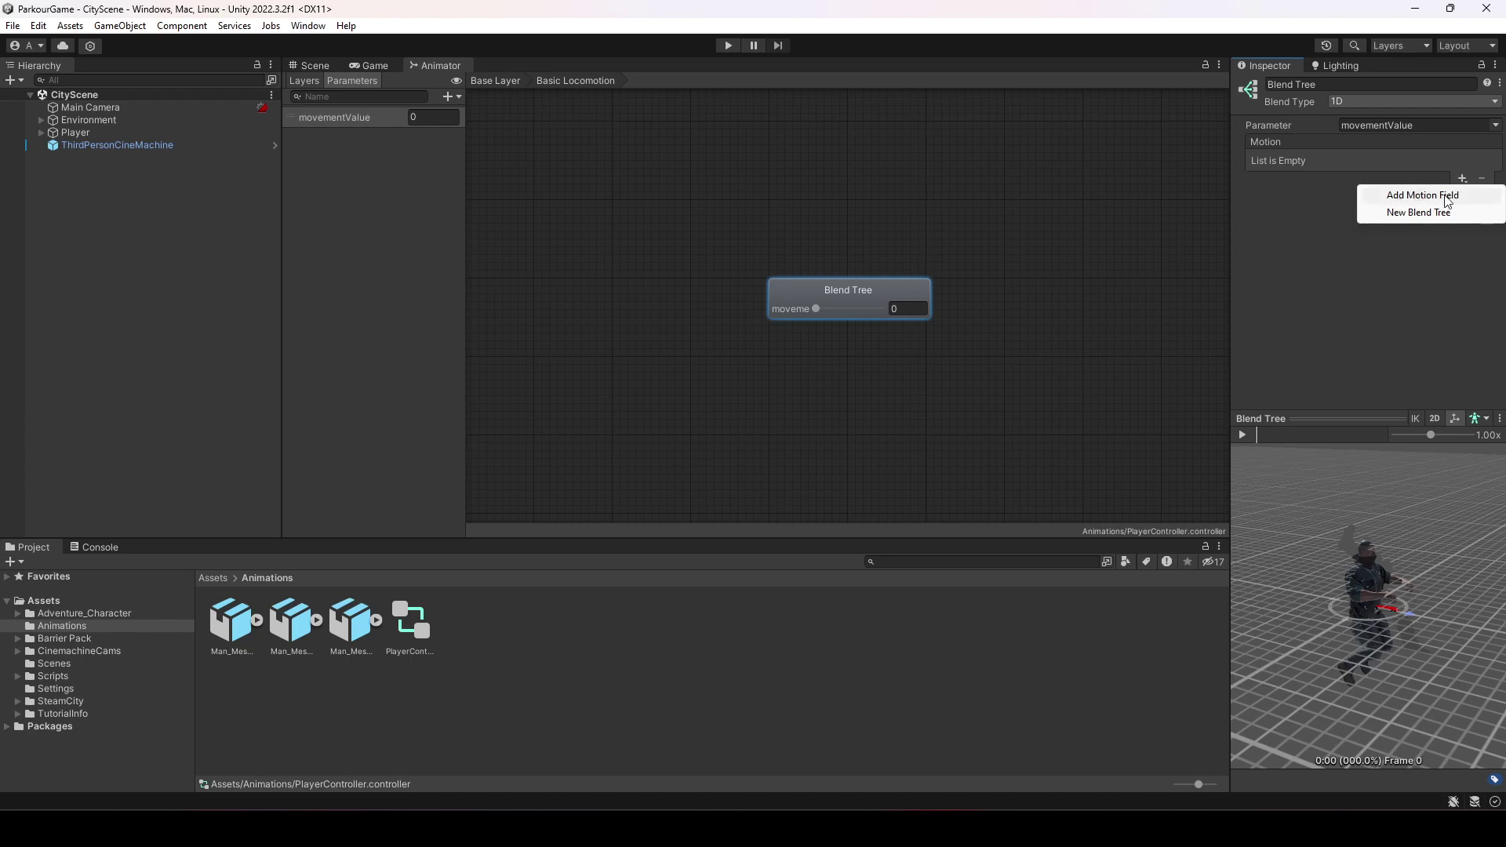
click(1448, 201)
click(1464, 180)
click(1451, 198)
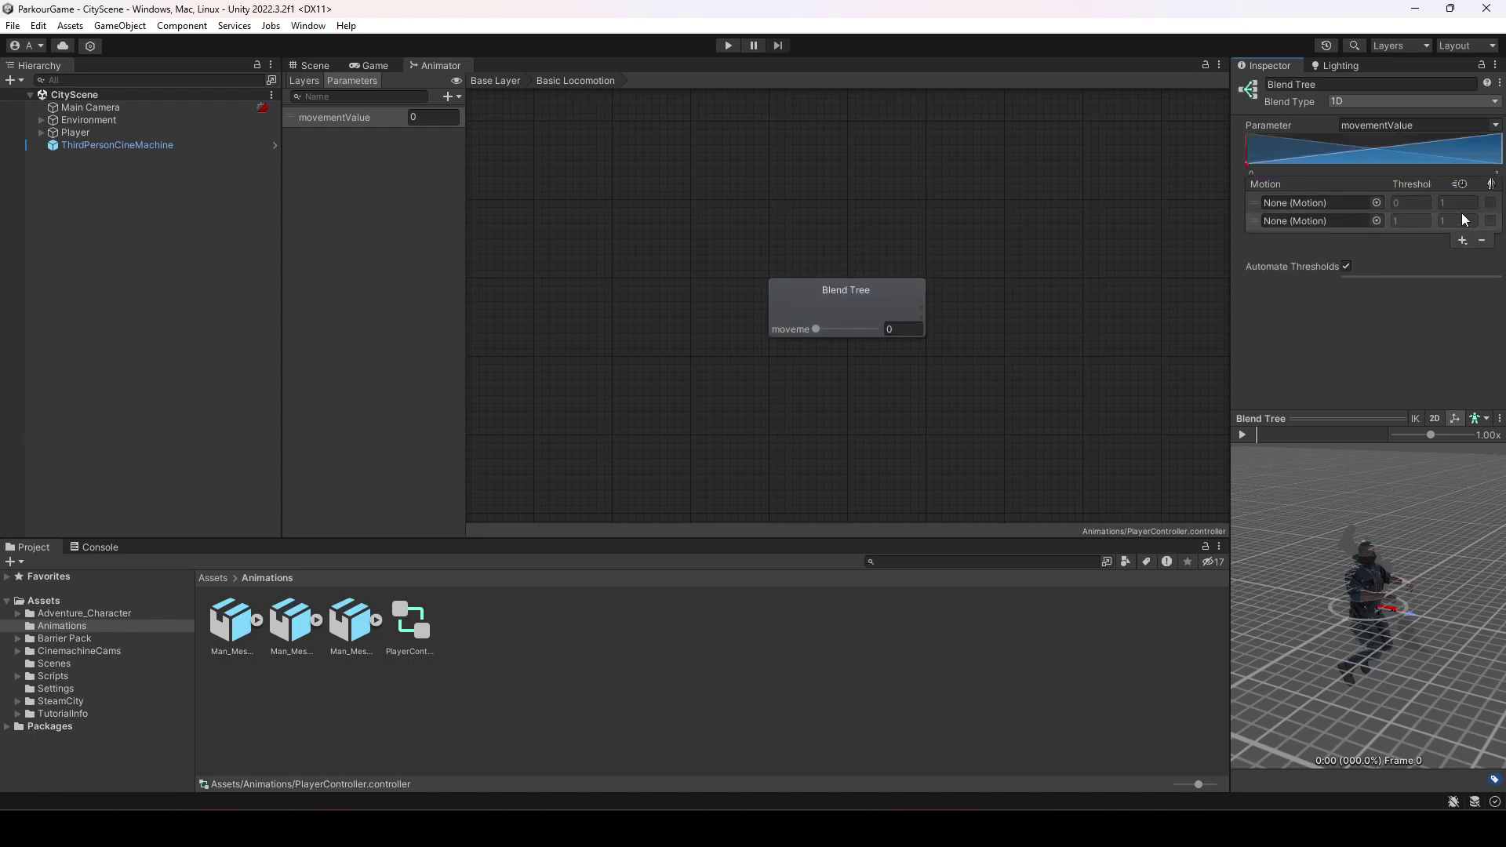
click(1462, 231)
click(1456, 267)
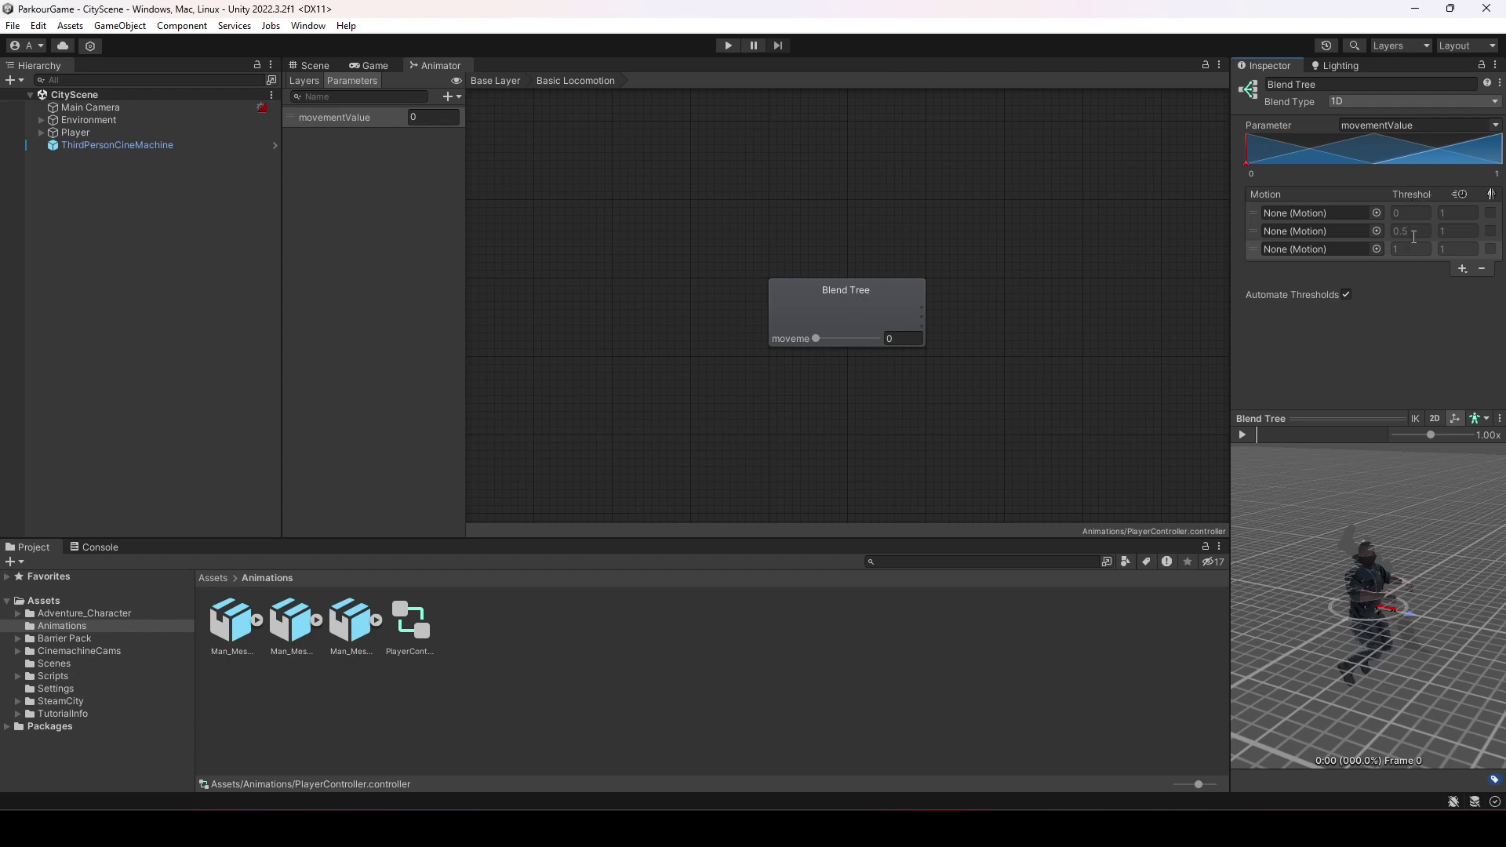
- Fill the motion slots with Idle, Walking and Running clips, then play the blend preview
click(825, 307)
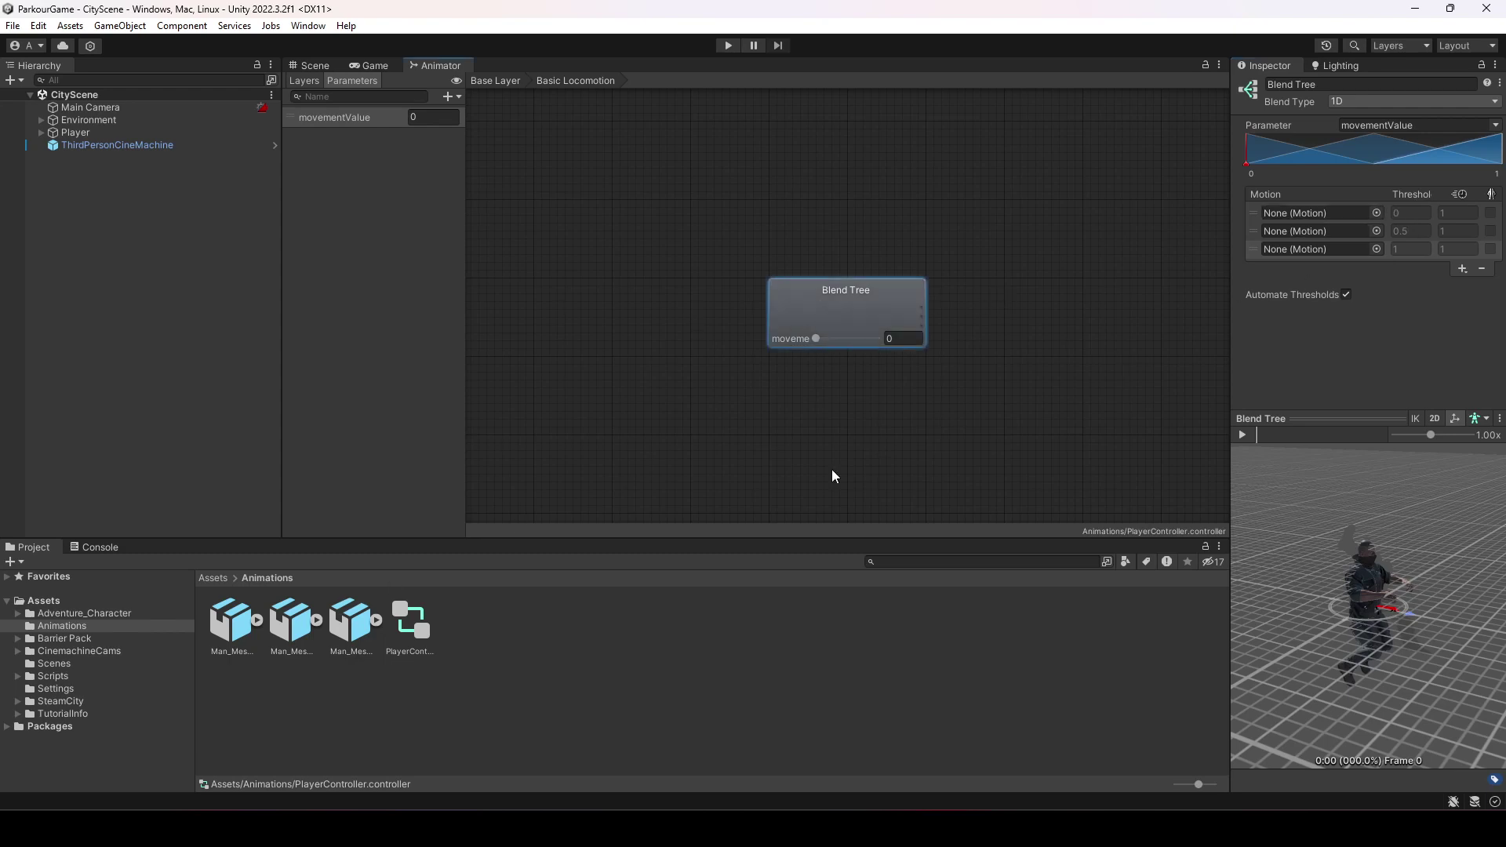
click(255, 621)
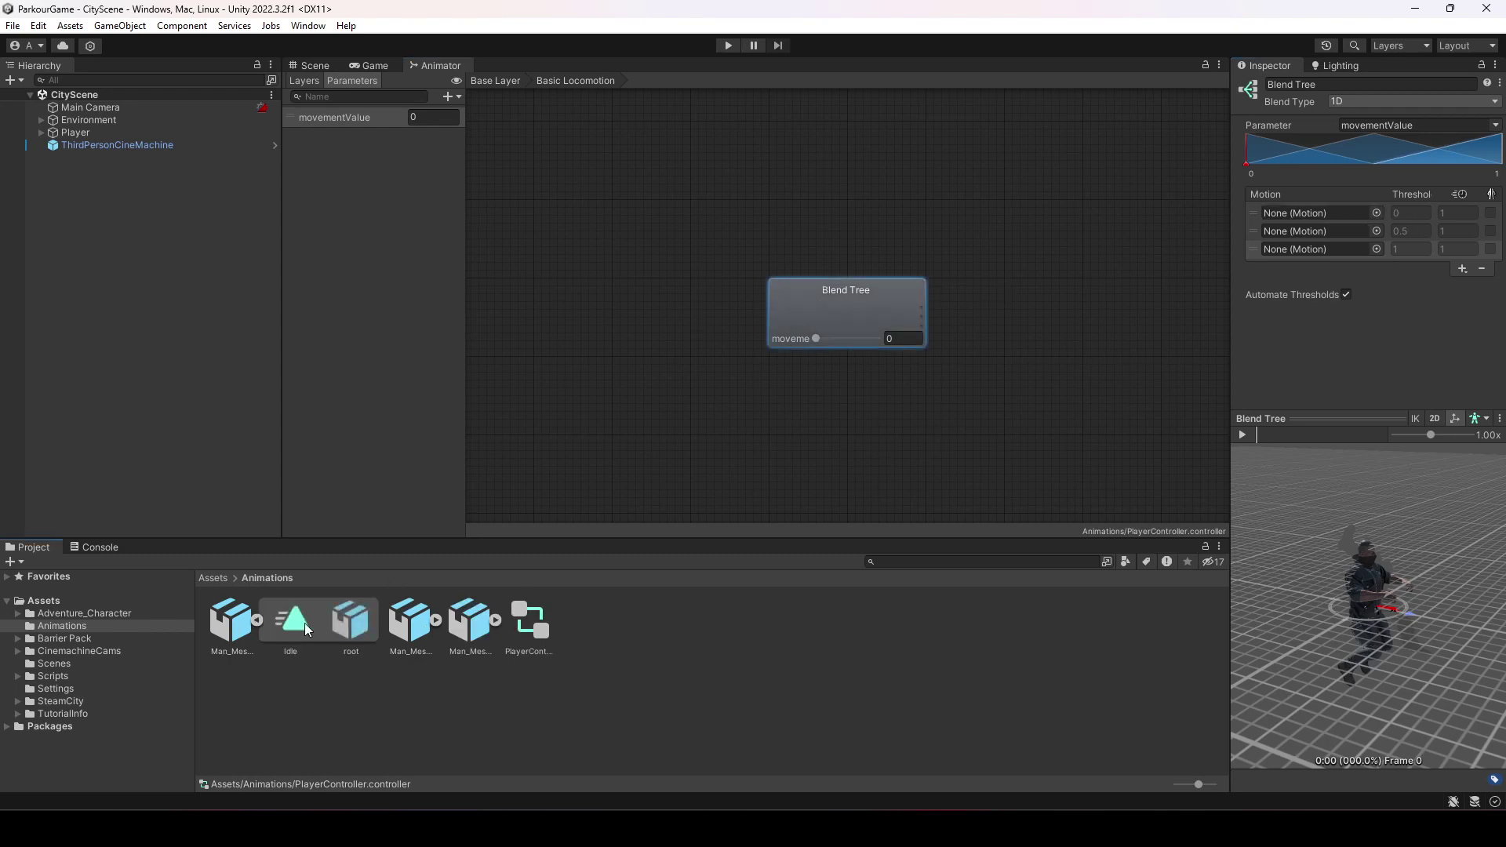
click(435, 620)
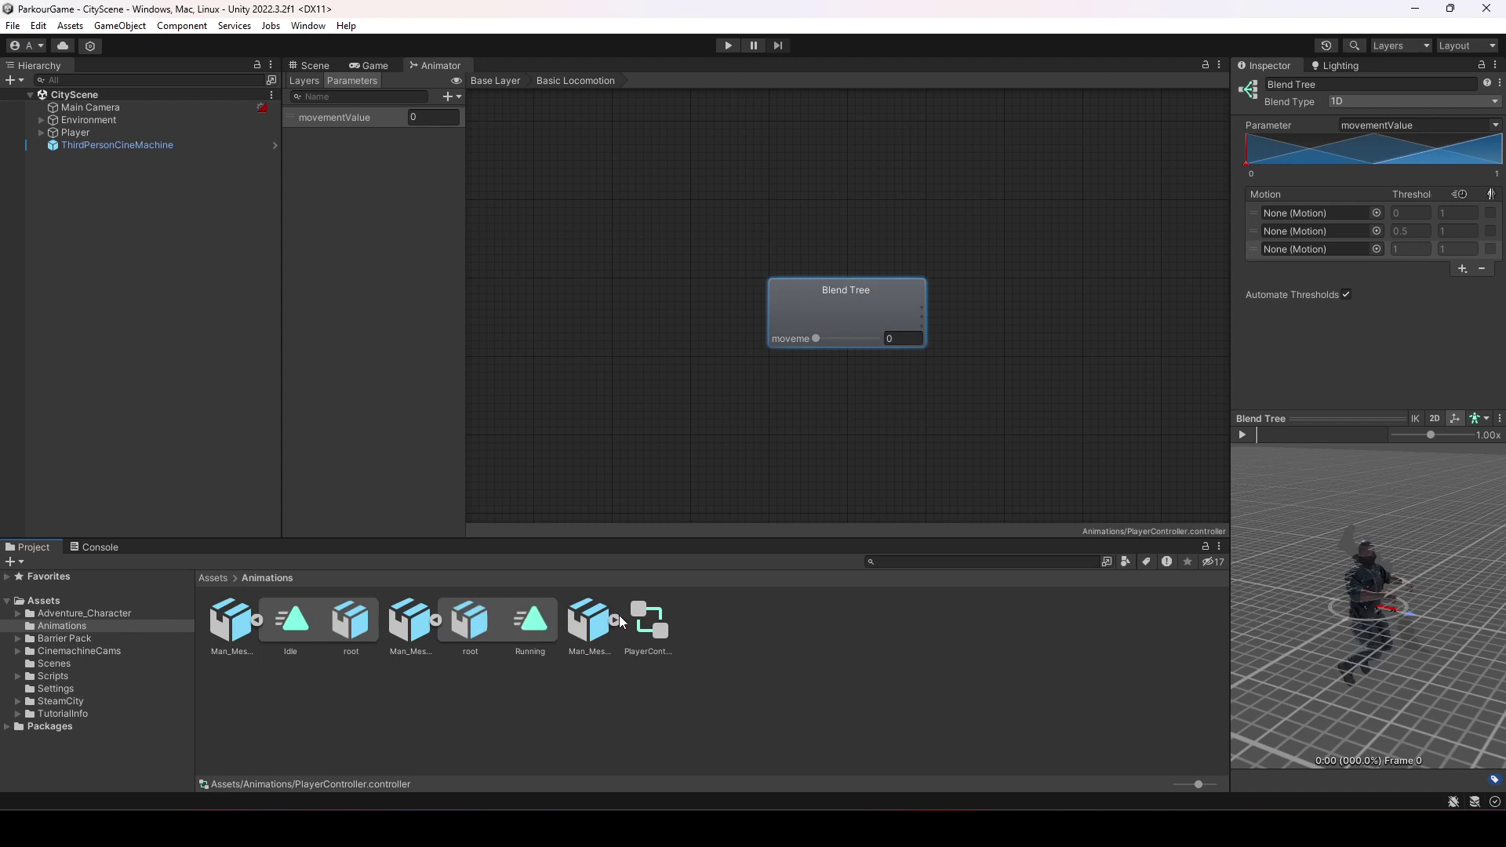
click(615, 619)
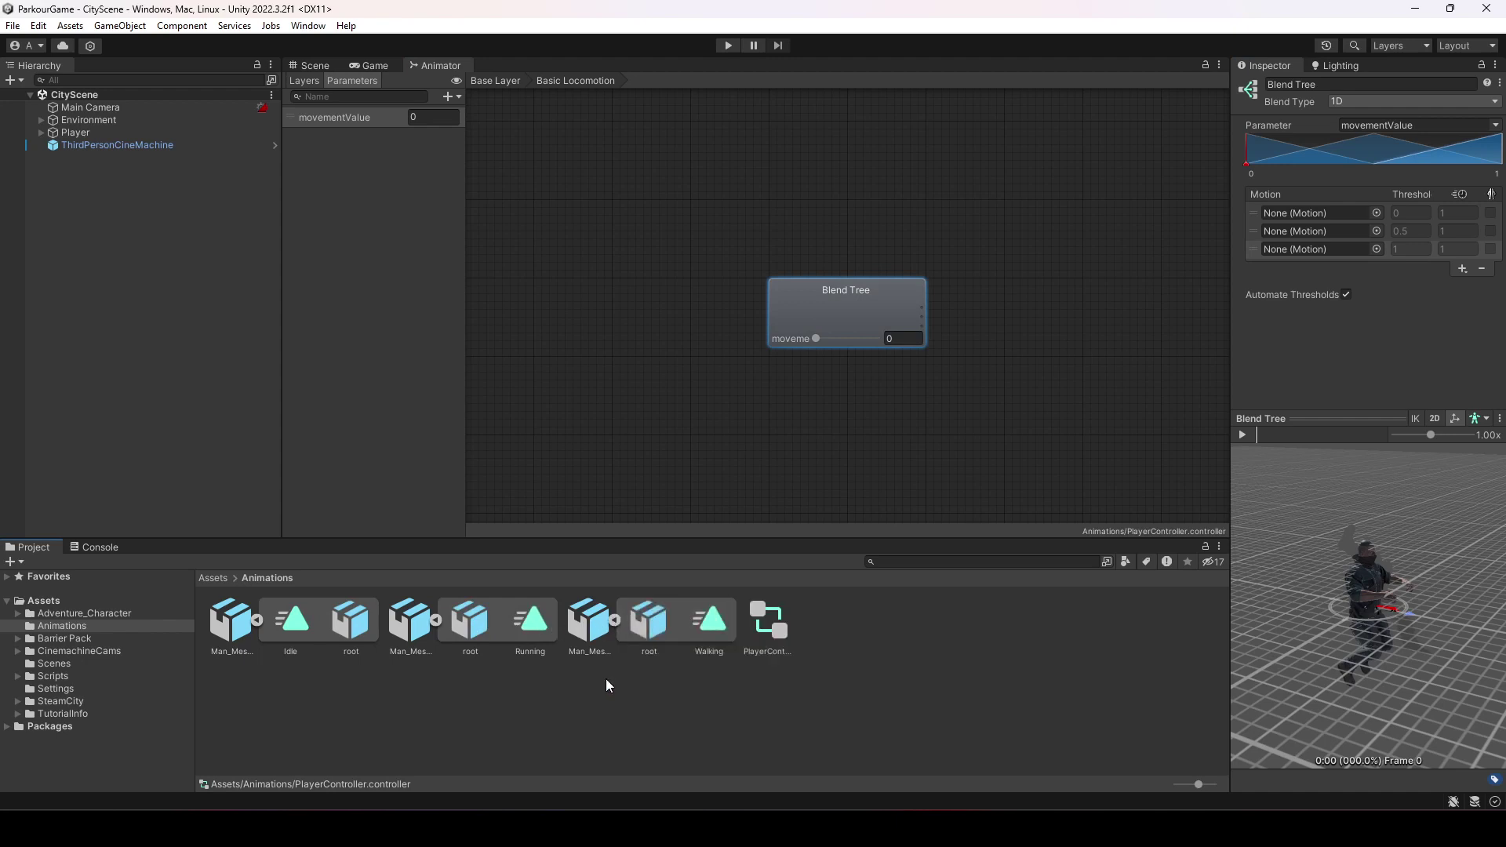
drag(305, 623, 1310, 213)
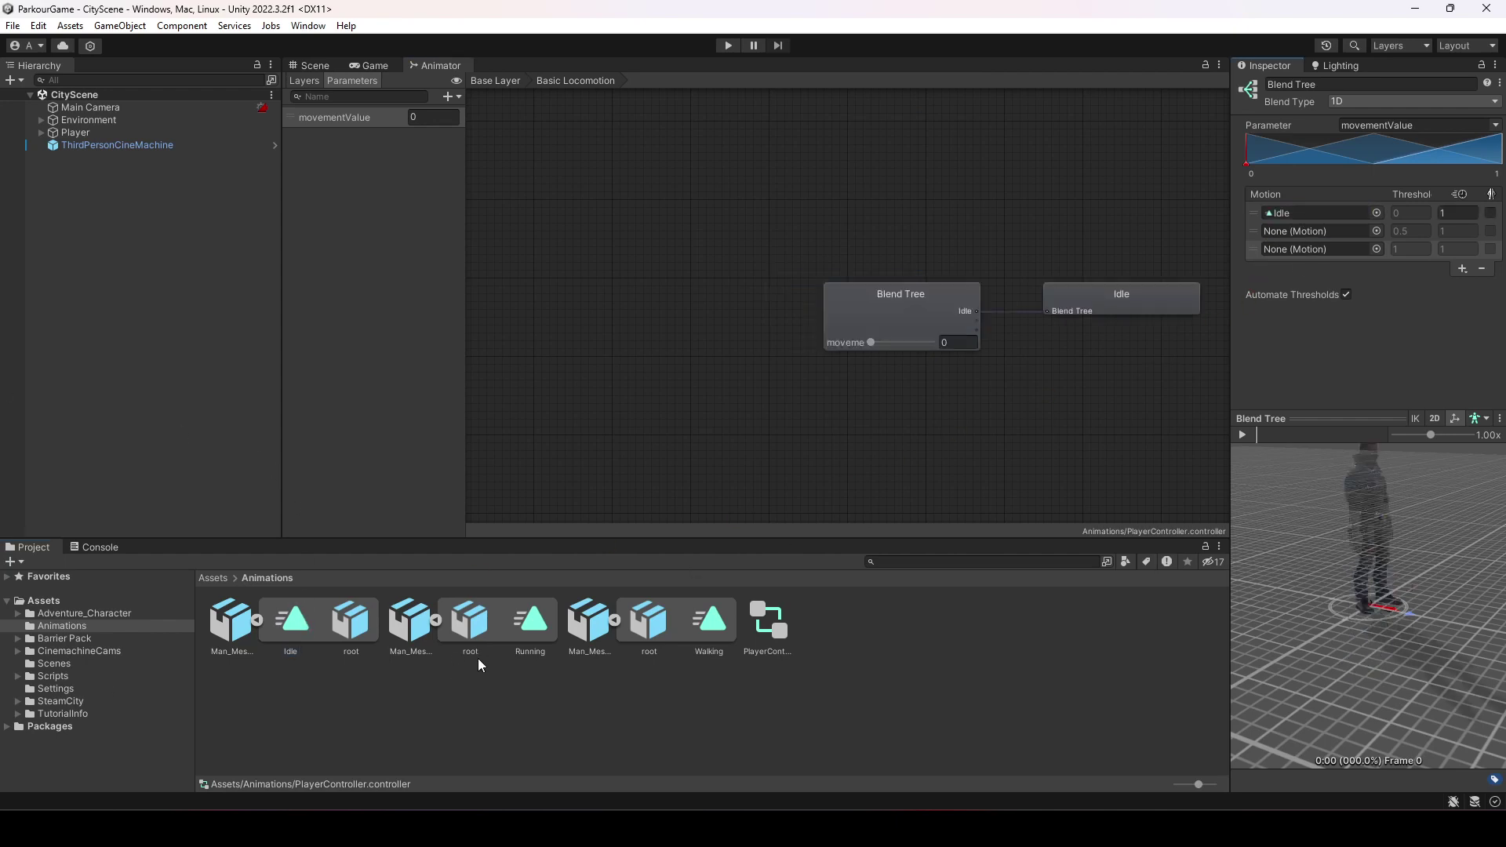
click(257, 623)
click(257, 623)
drag(707, 629, 1318, 231)
drag(543, 625, 1340, 251)
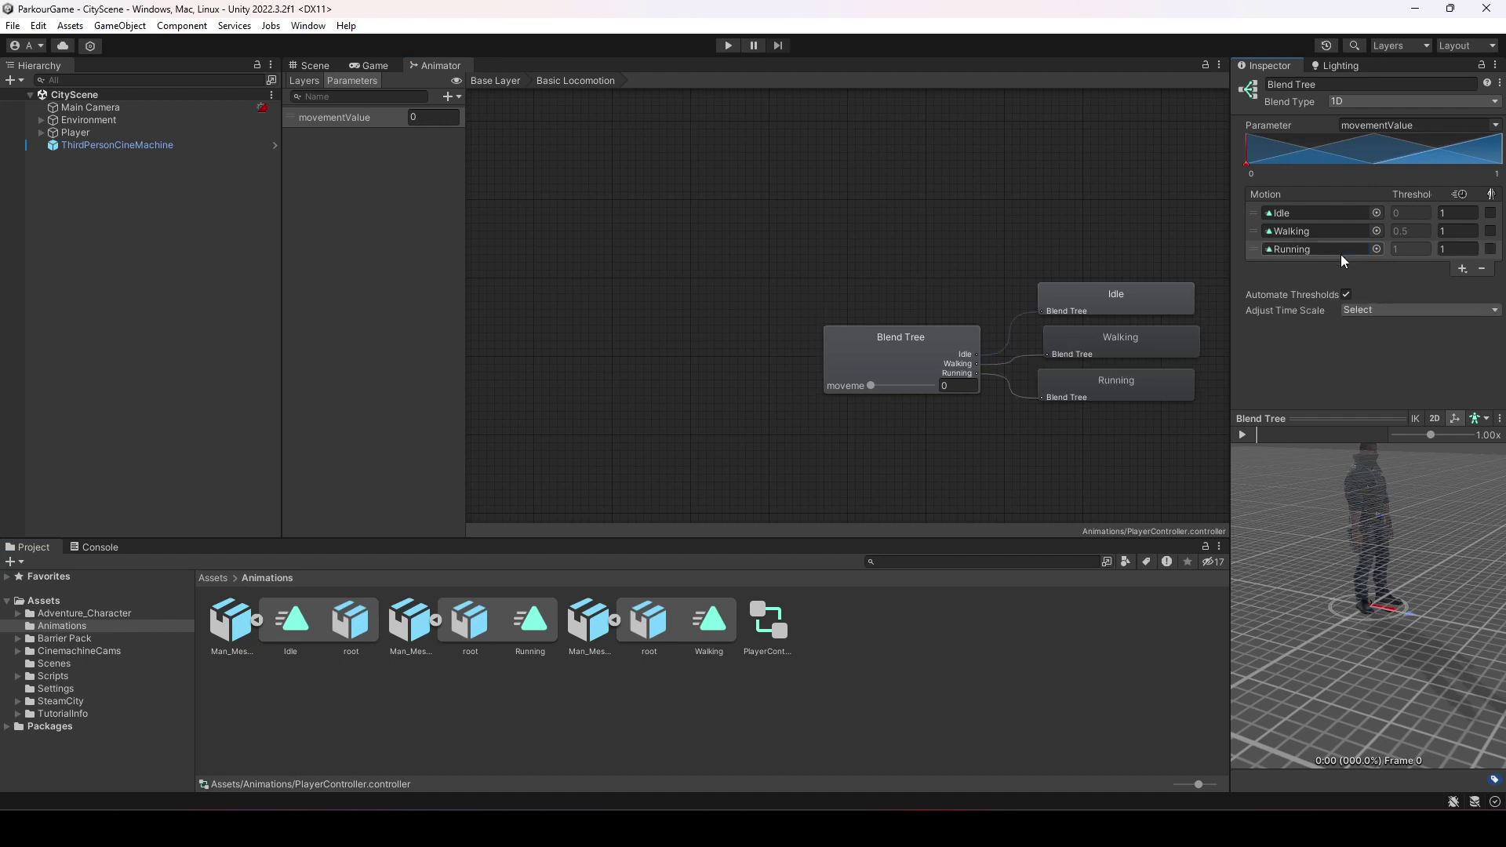
click(1243, 435)
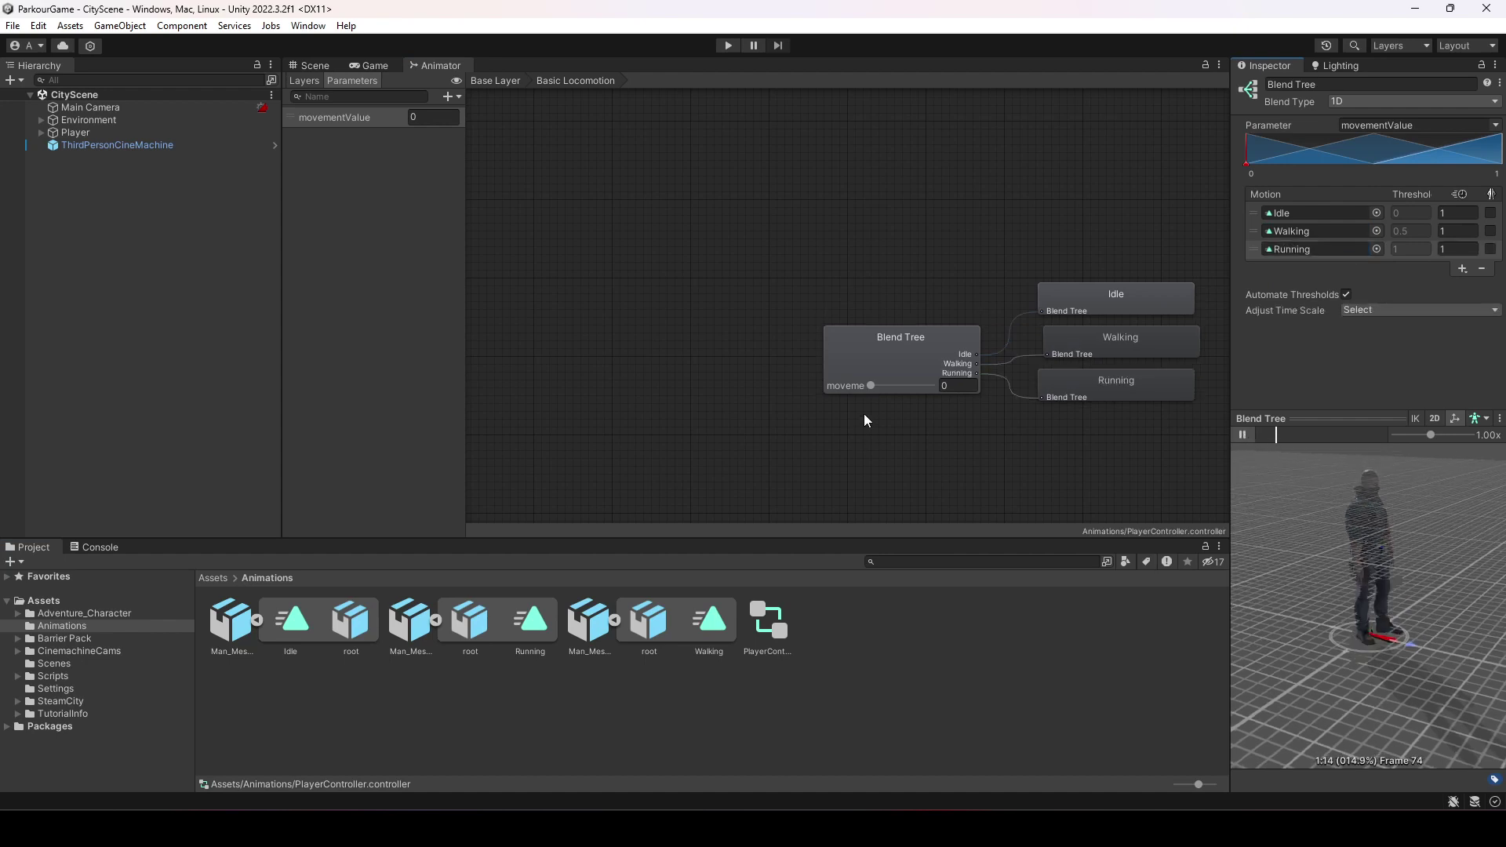
- Preview the blend by raising movementValue from 0 through 0.25 to 1 (running)
drag(871, 385, 908, 393)
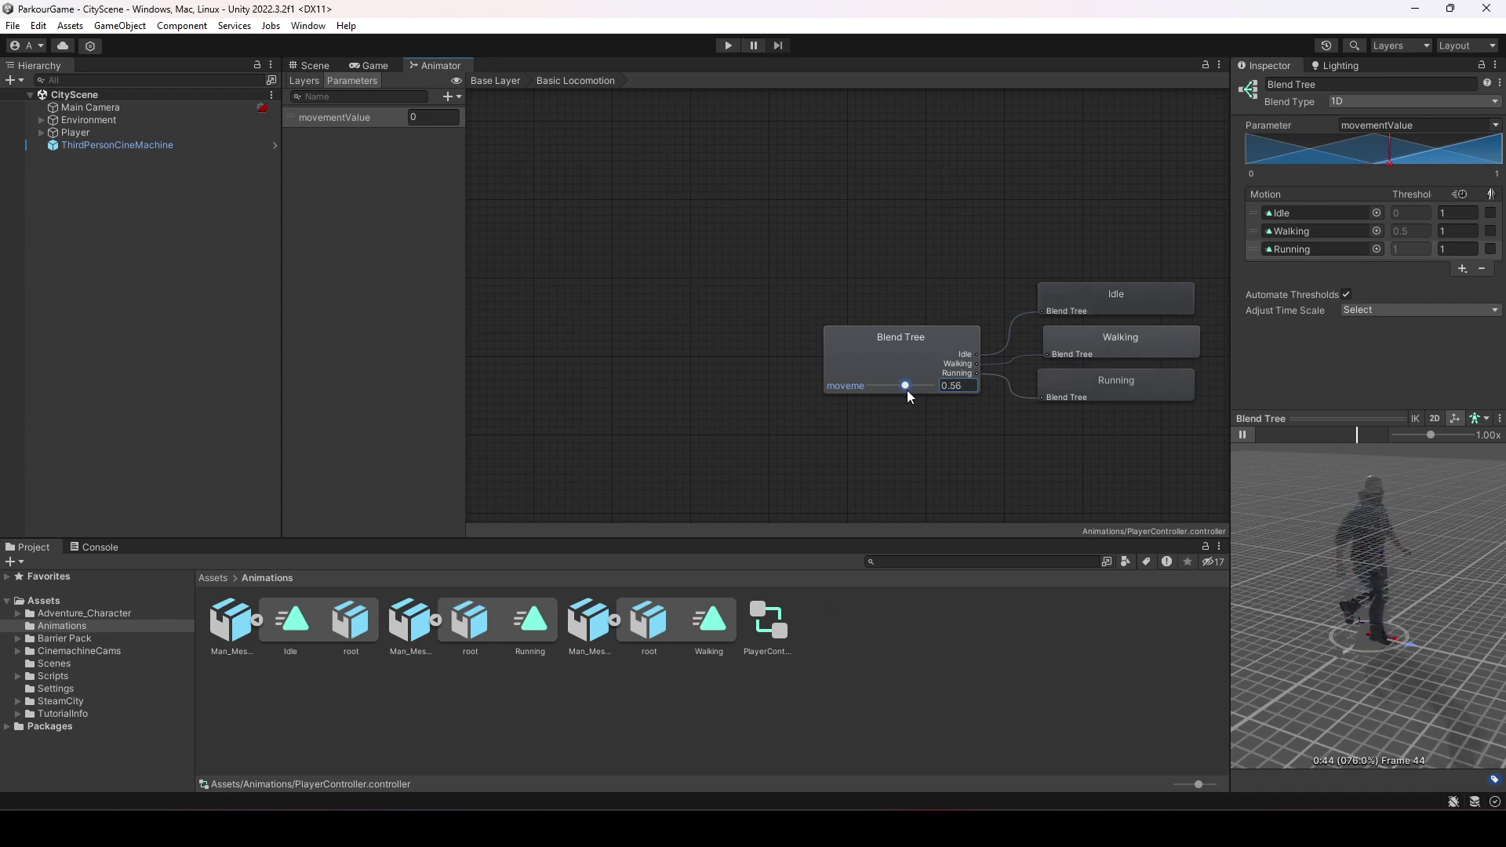
mouse_move(907, 393)
mouse_down()
mouse_move(967, 389)
mouse_move(863, 392)
mouse_move(941, 392)
mouse_move(878, 399)
mouse_move(979, 421)
mouse_up()
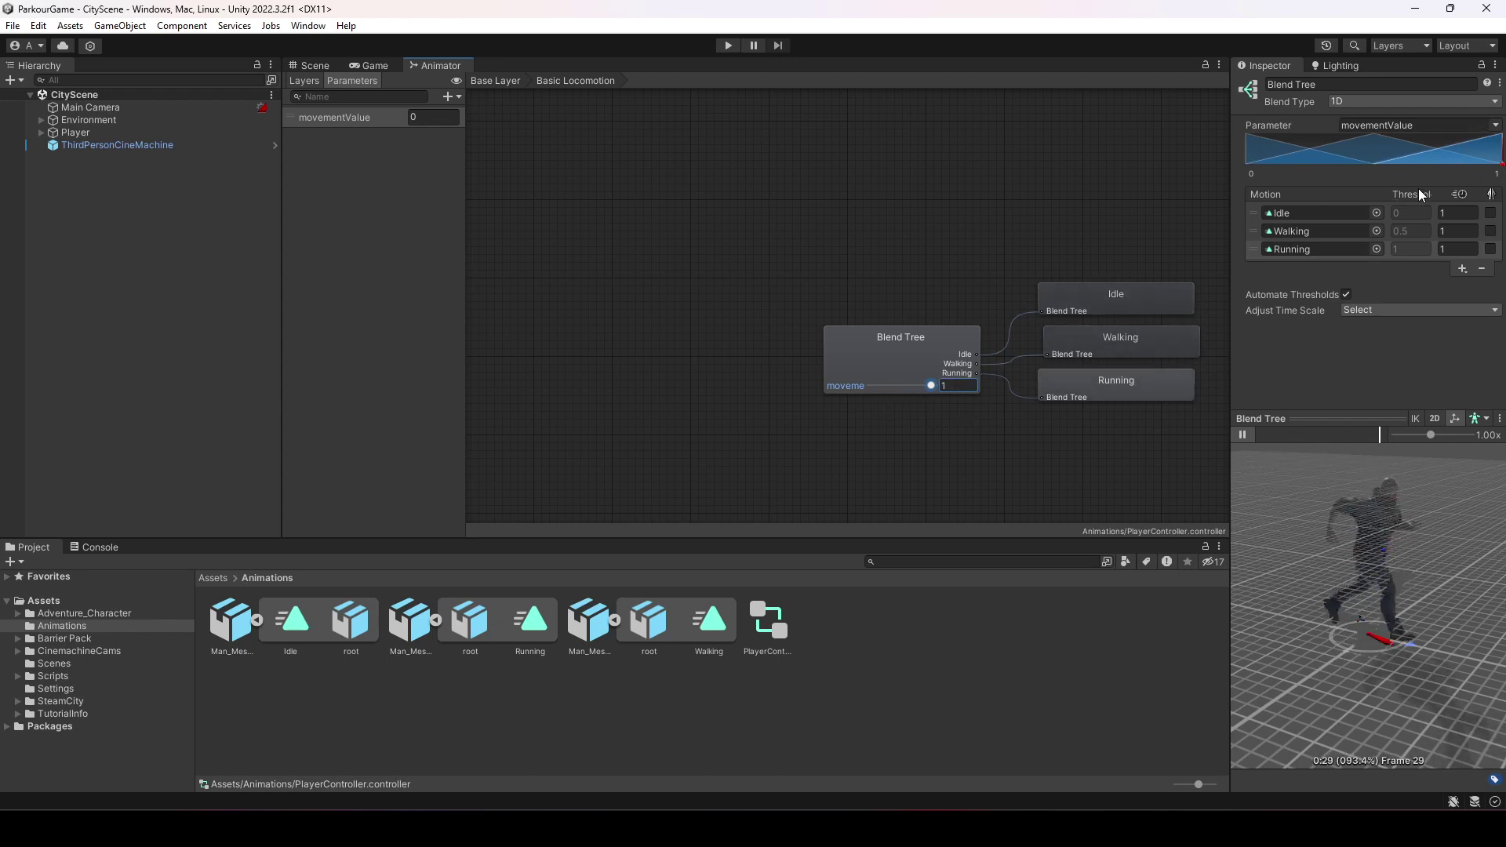
click(1325, 379)
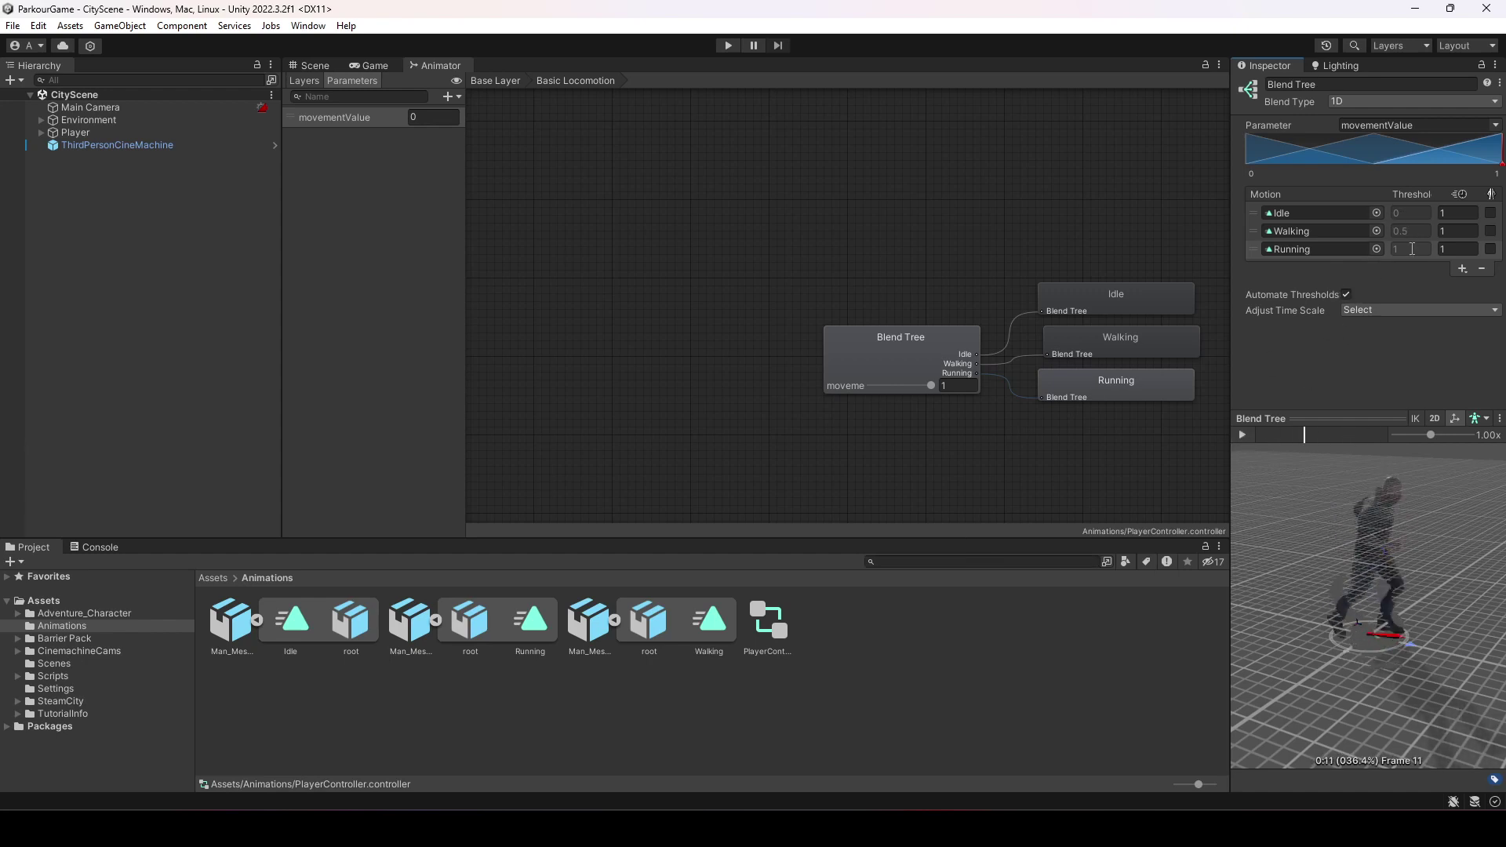
- Toggle Automate Thresholds off and back on, then return to the Base Layer graph
click(1346, 296)
click(1346, 296)
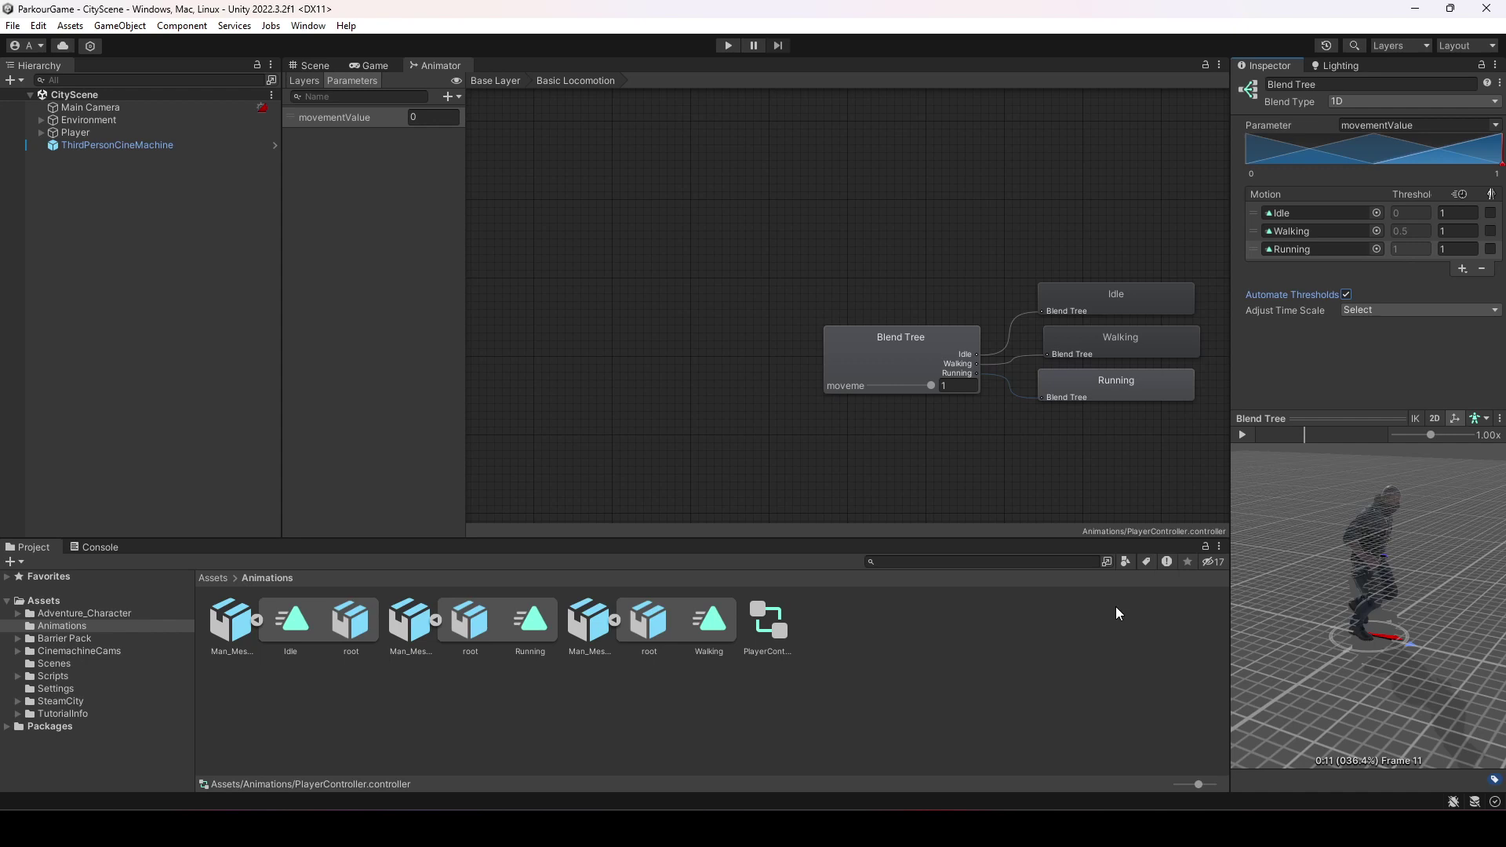
click(514, 81)
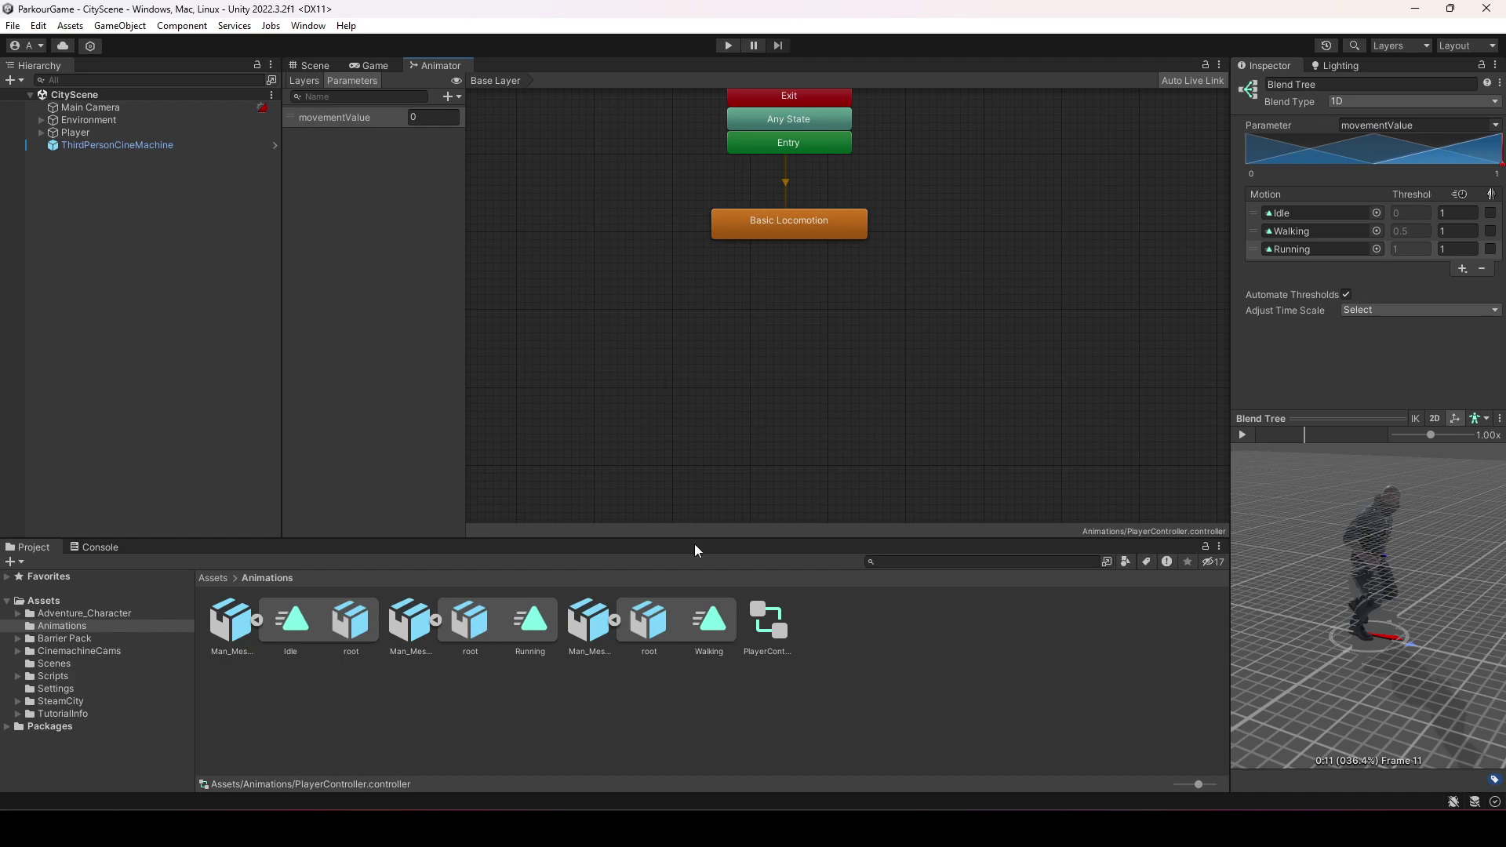
- In the Scene view, assign PlayerController as the Player's Animator controller
click(312, 65)
click(79, 132)
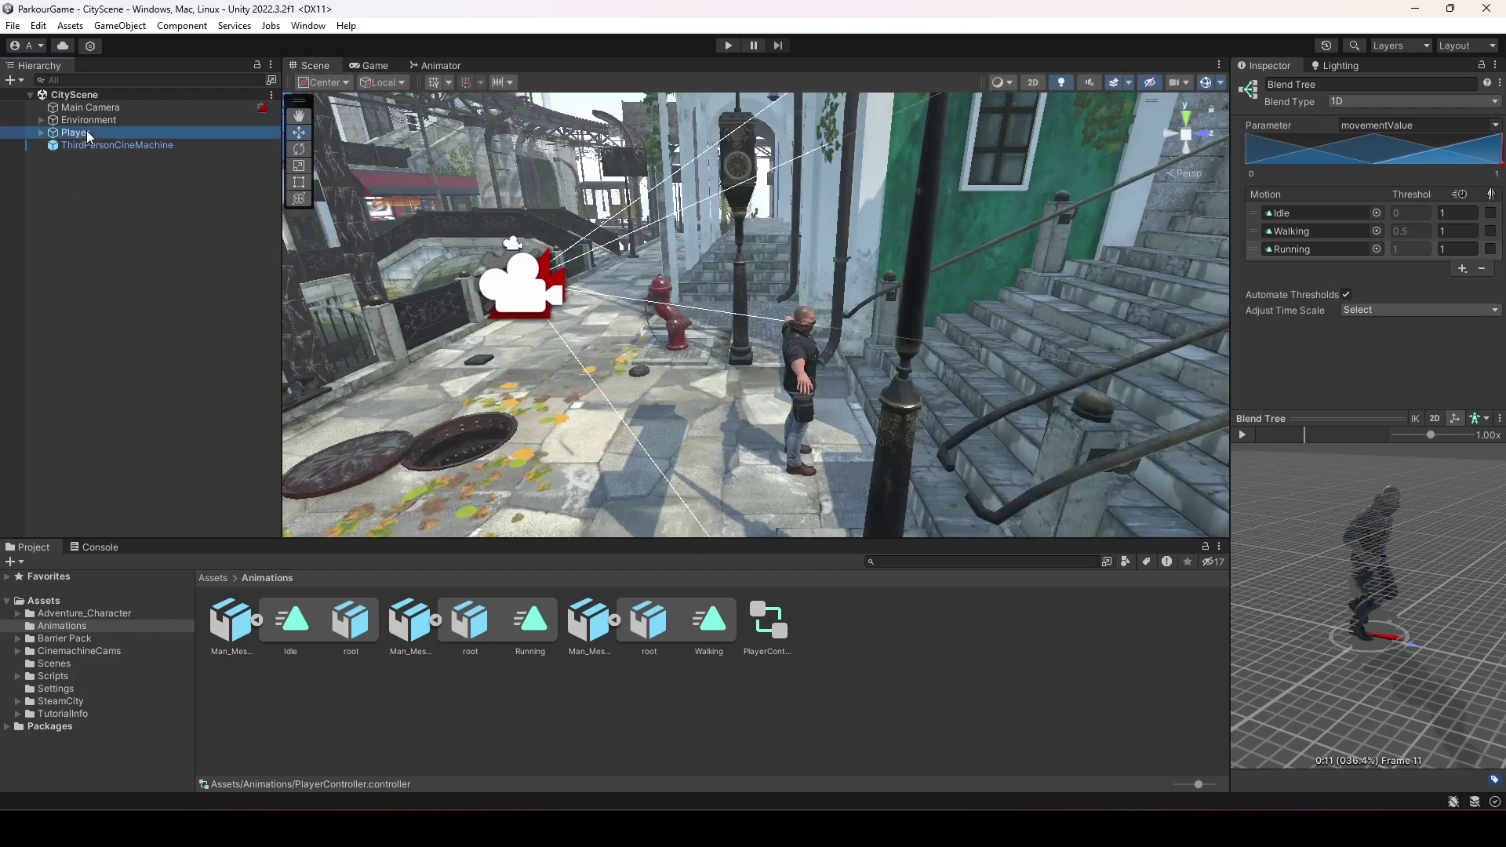
click(83, 220)
click(78, 132)
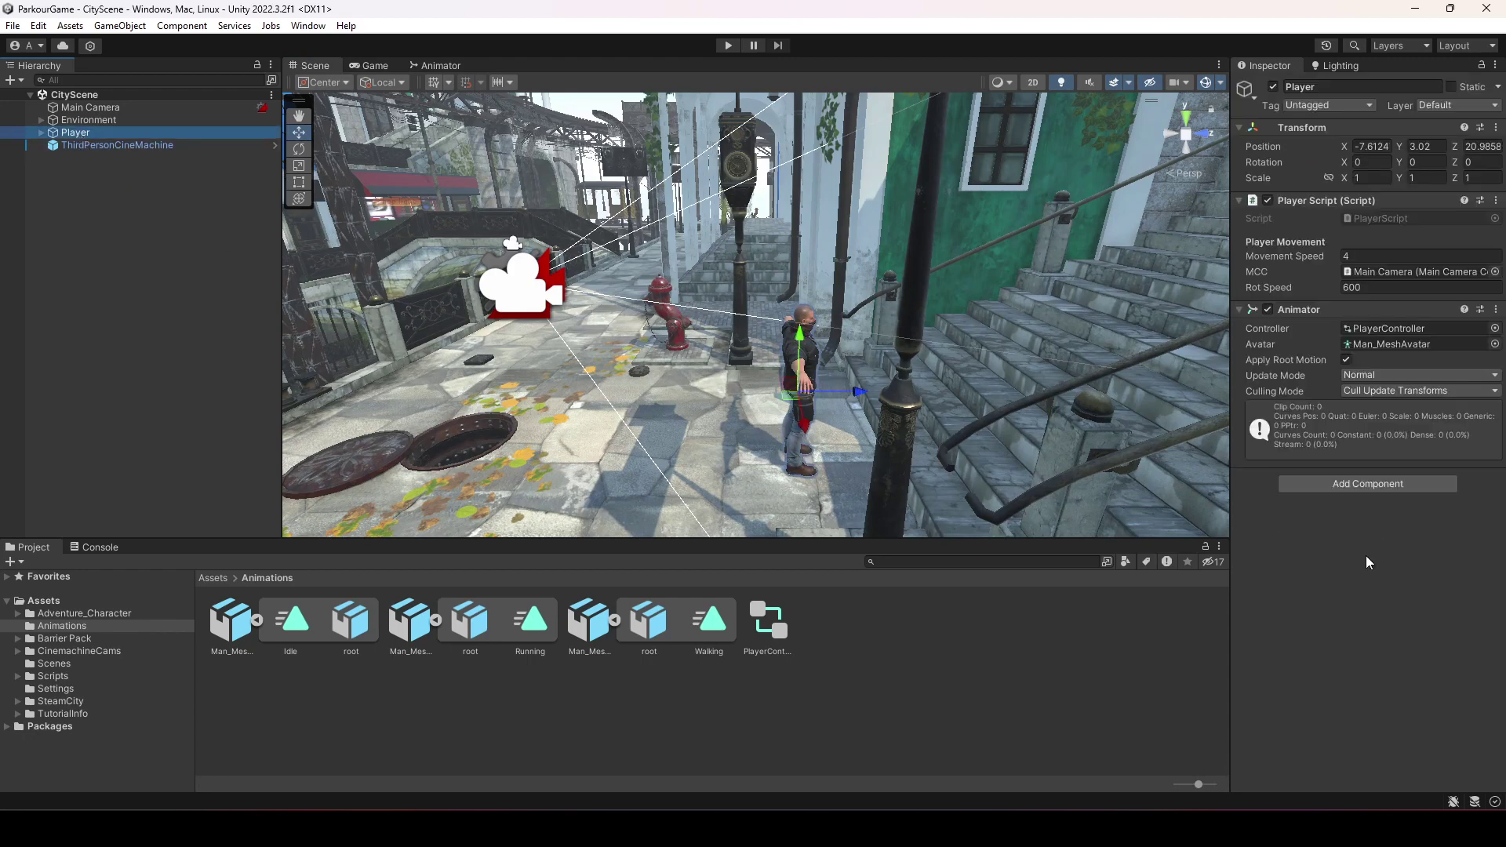
drag(769, 637, 1382, 328)
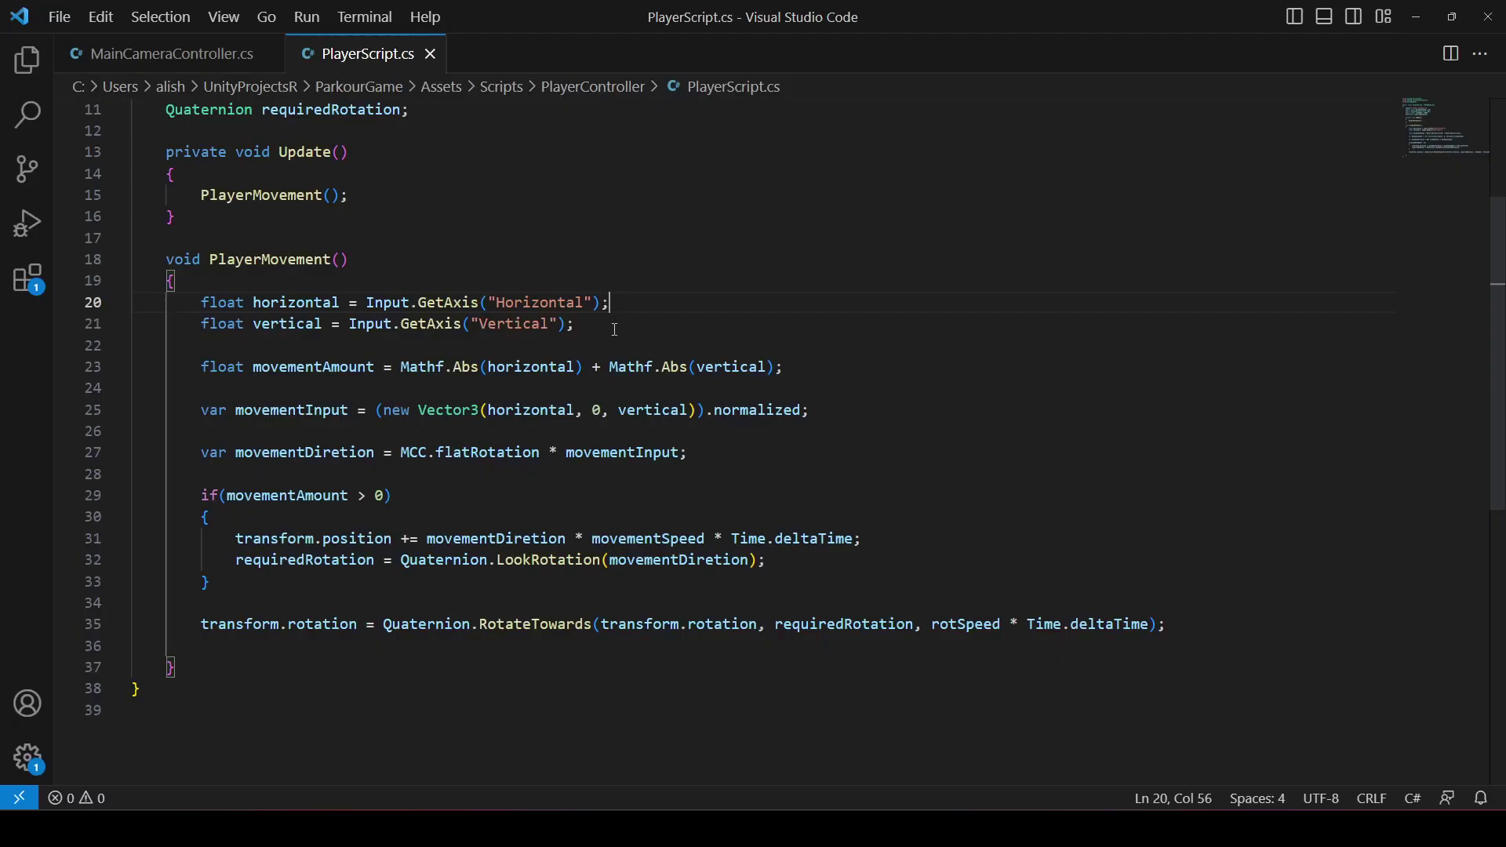
- Below requiredRotation, add [Header("Player Animator")] and a public Animator animator; field
scroll(615, 329, up, 4)
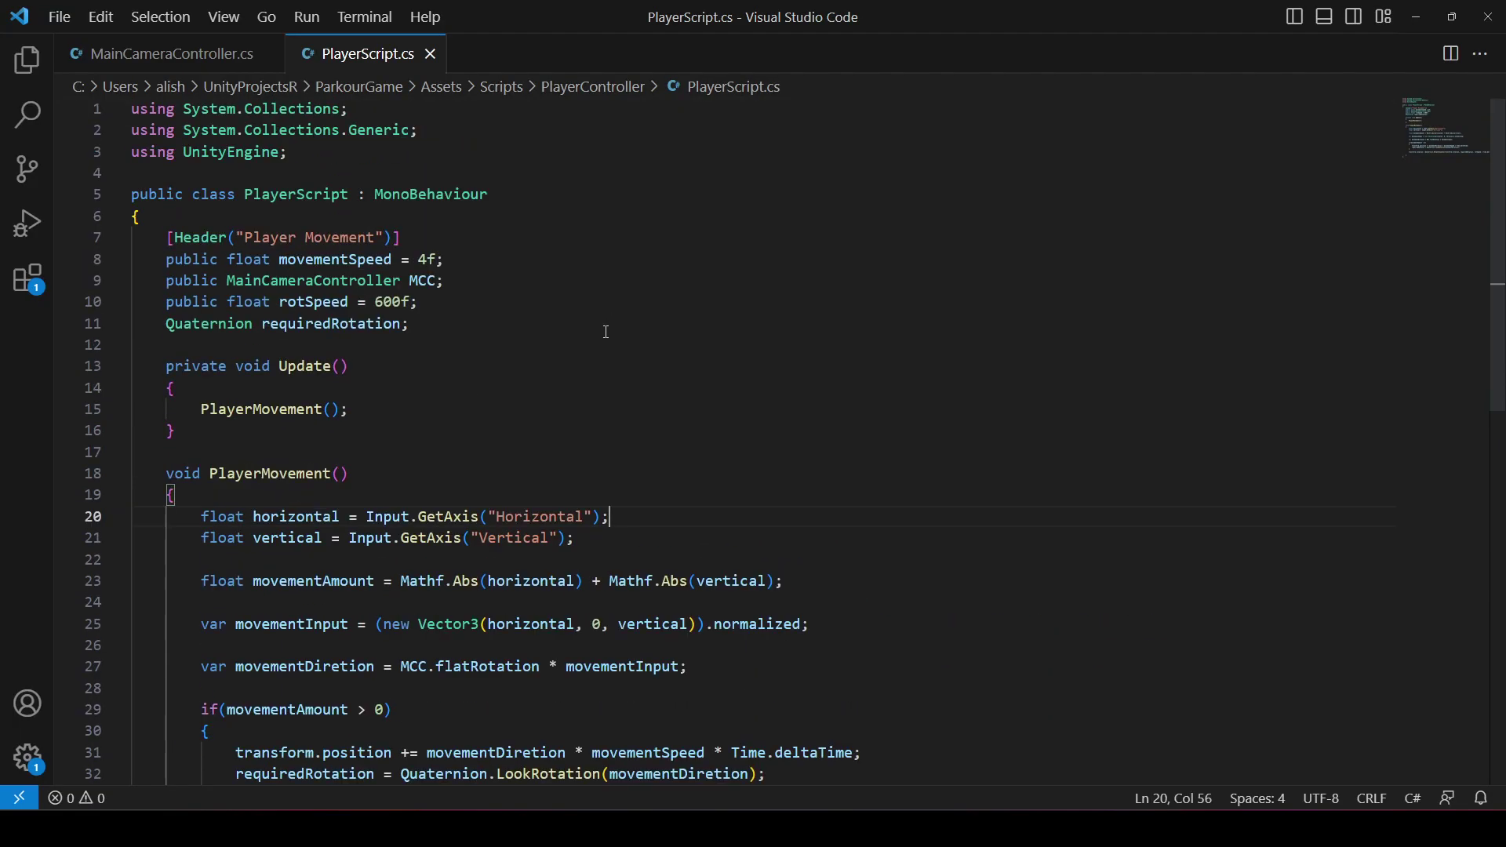
click(607, 332)
key(Return)
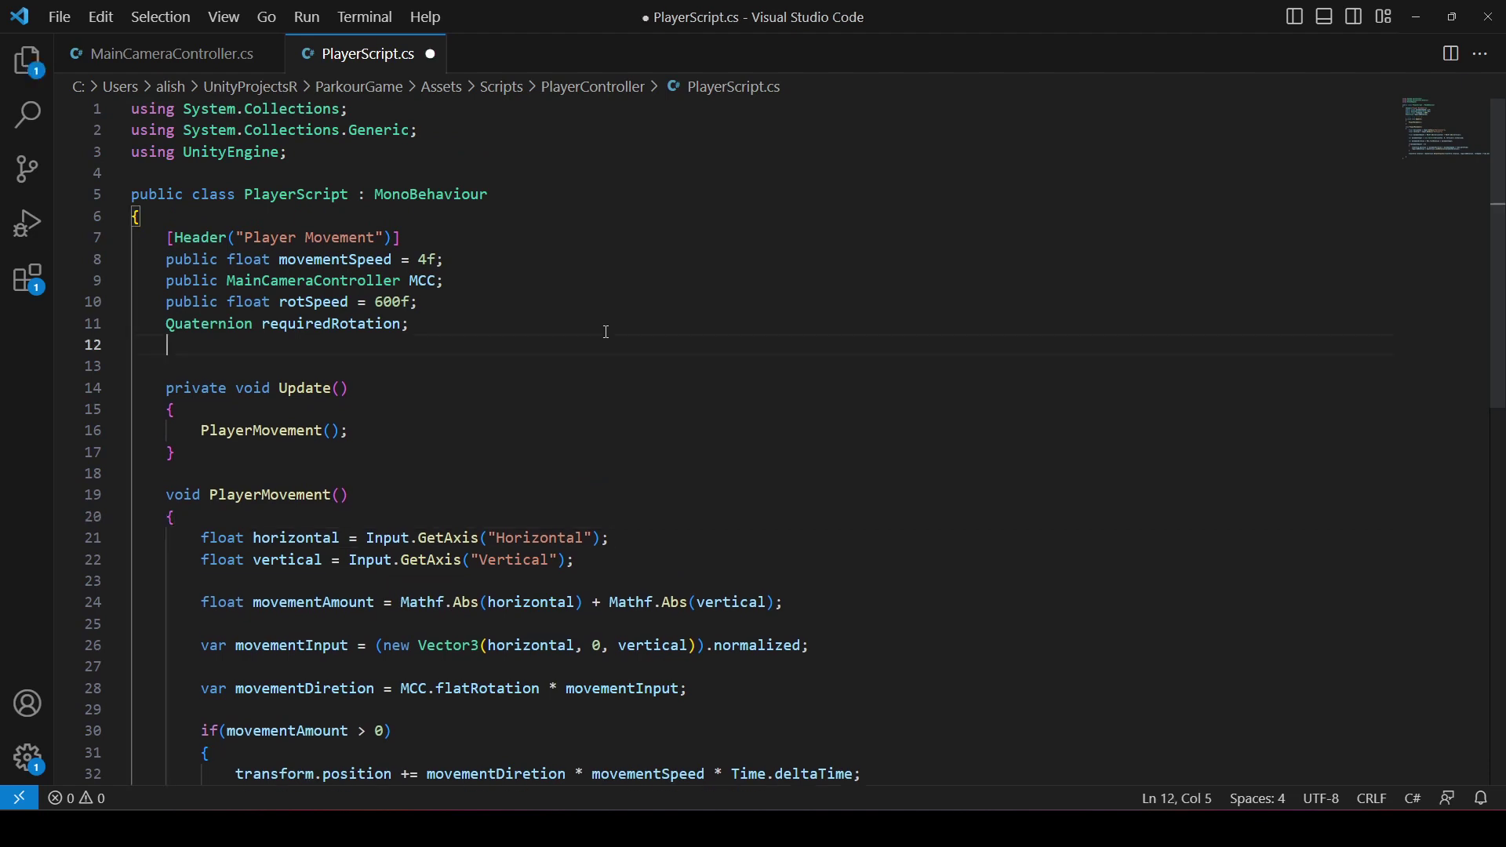
key(Return)
text([Header("Player Animator)
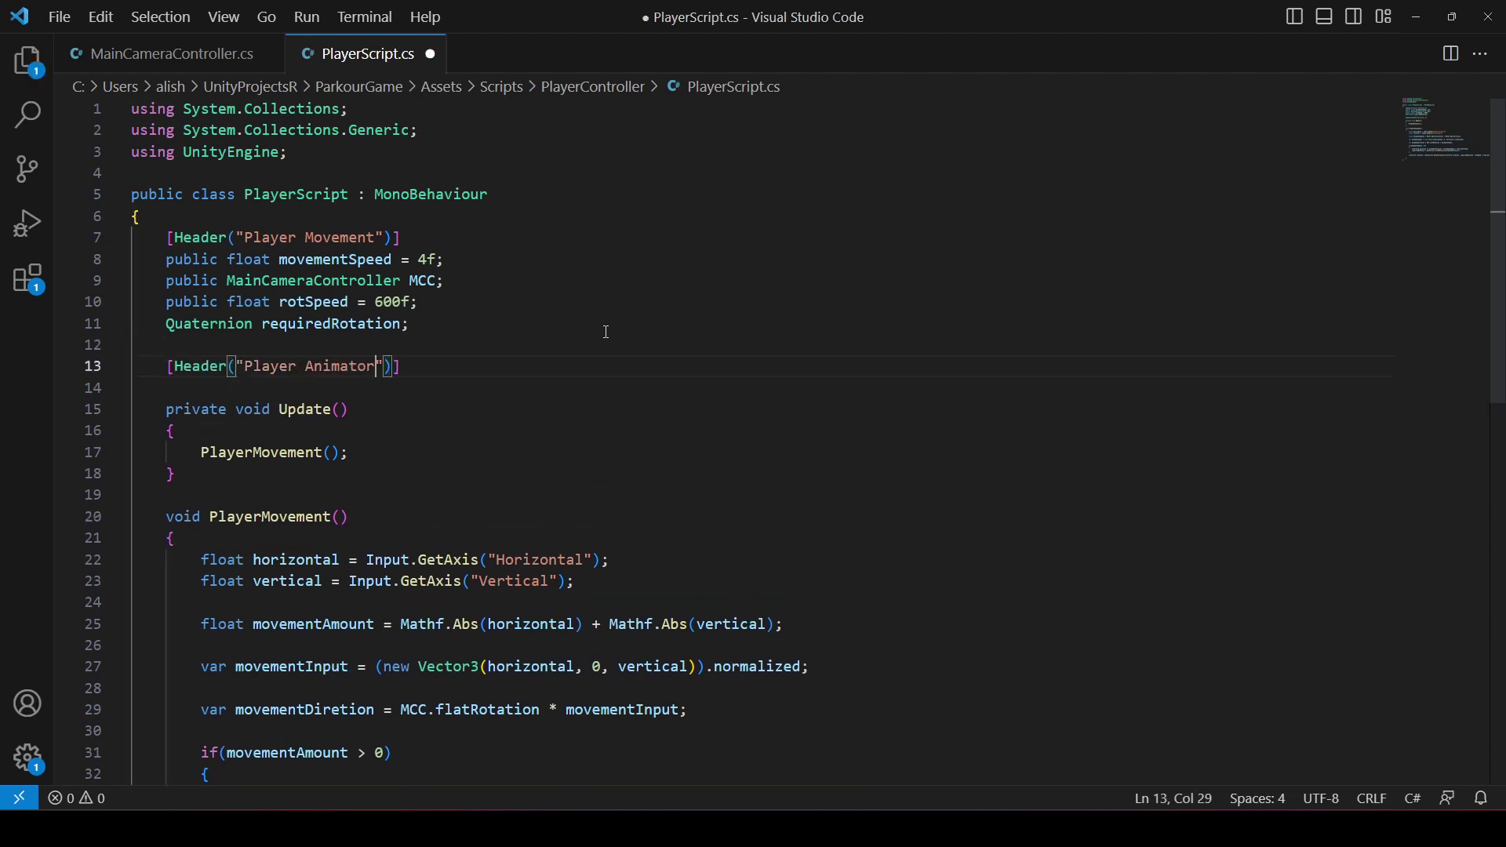
key(End)
key(Return)
text(public)
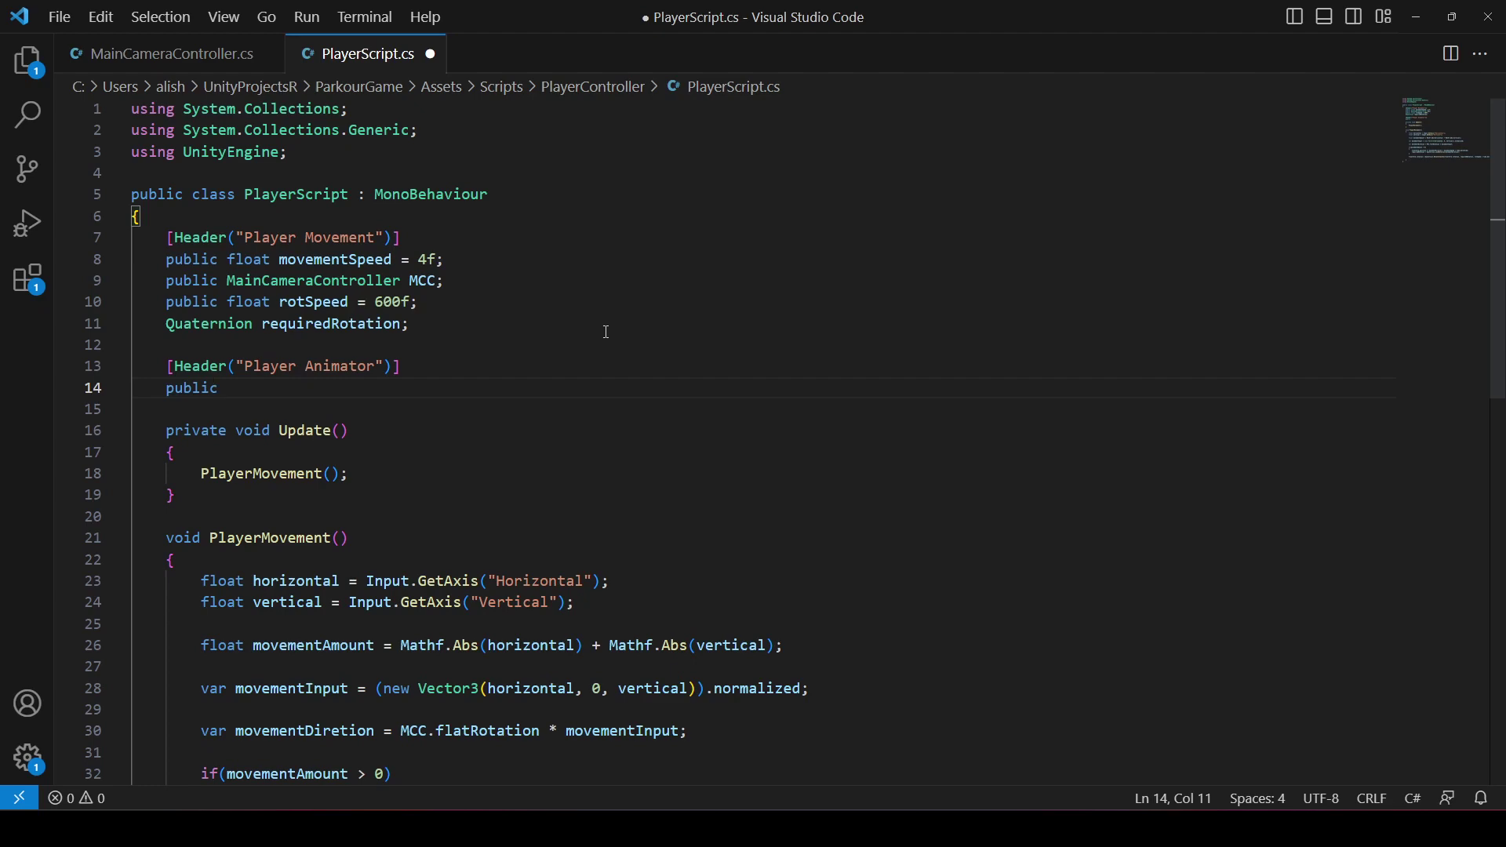
text(Animator animator;)
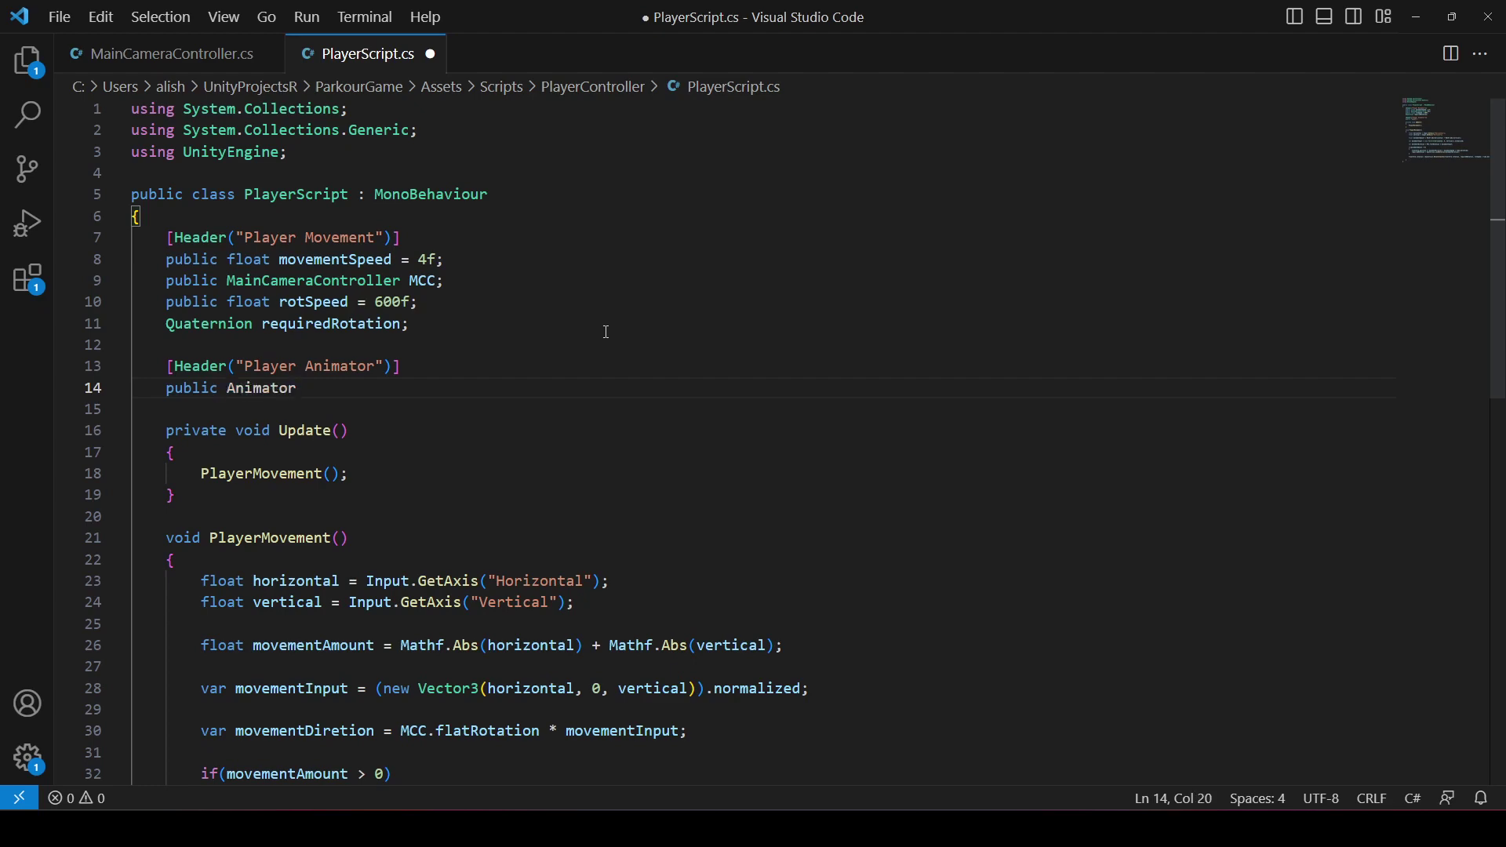